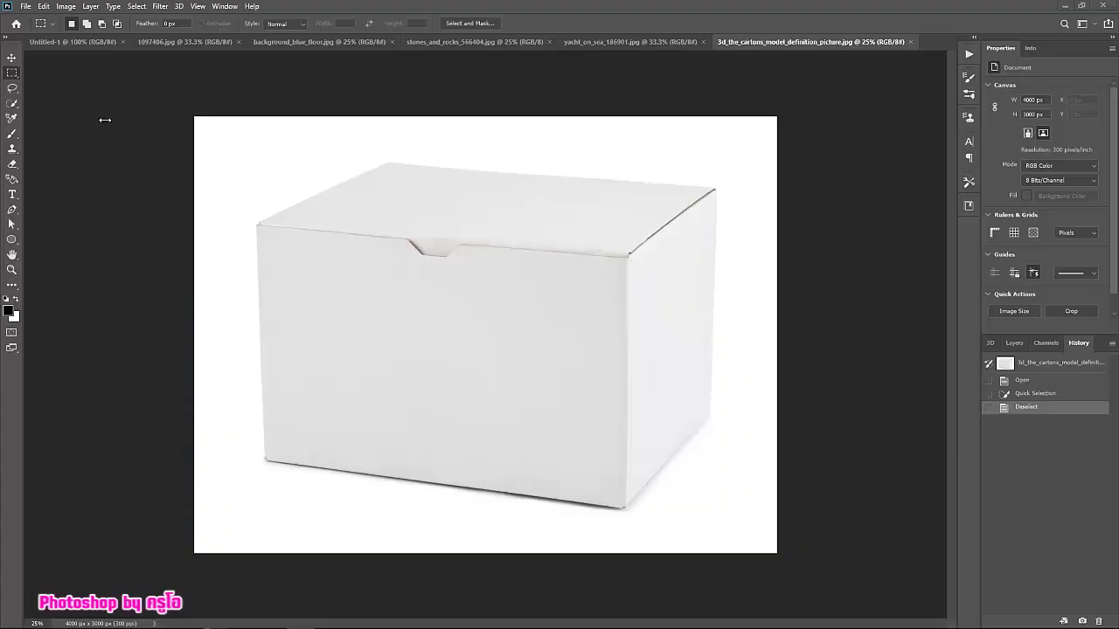
Marquee a patch of open blue water at the top right of the sandy seafloor photo.
left_click(473, 42)
left_click(629, 42)
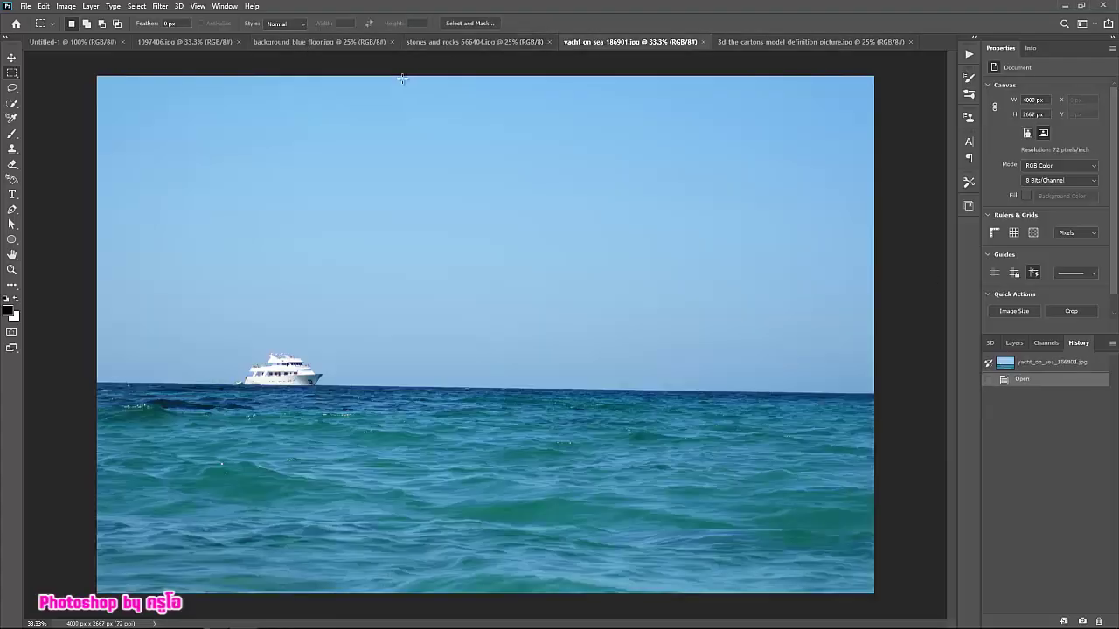
left_click(174, 42)
left_click(309, 42)
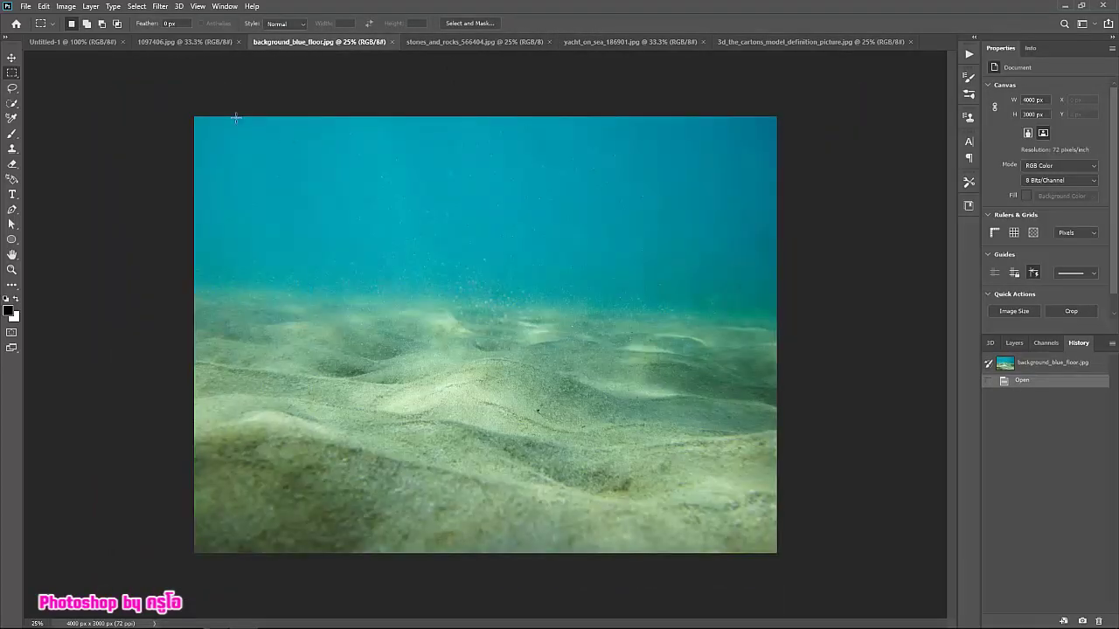
left_click_drag(236, 117, 518, 291)
key("ctrl+d")
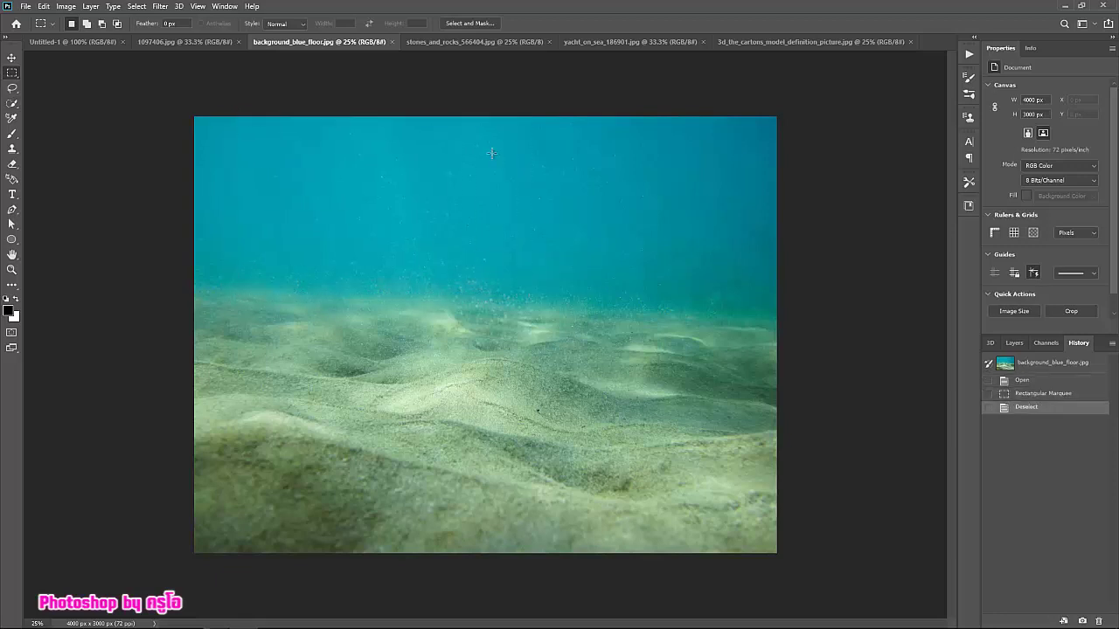
left_click_drag(461, 117, 775, 291)
Copy the blue water and paste it into the carton photo as Layer 1.
key("ctrl+c")
left_click(787, 42)
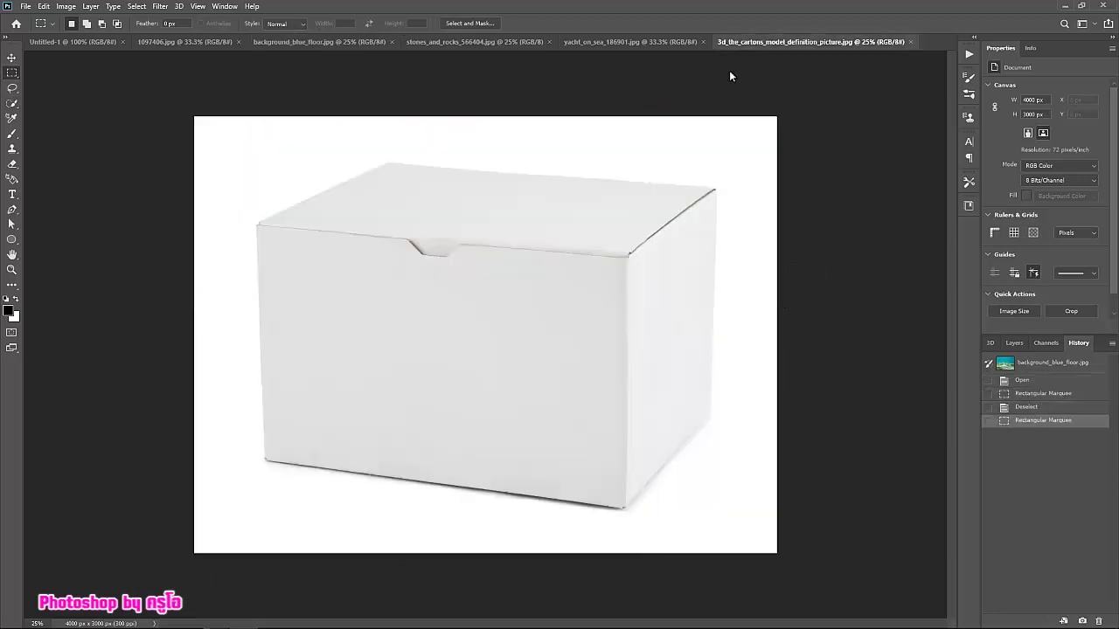
key("ctrl+v")
Move the blue water layer onto the carton and distort its corners to fit the front face.
key("v")
left_click_drag(424, 257, 348, 262)
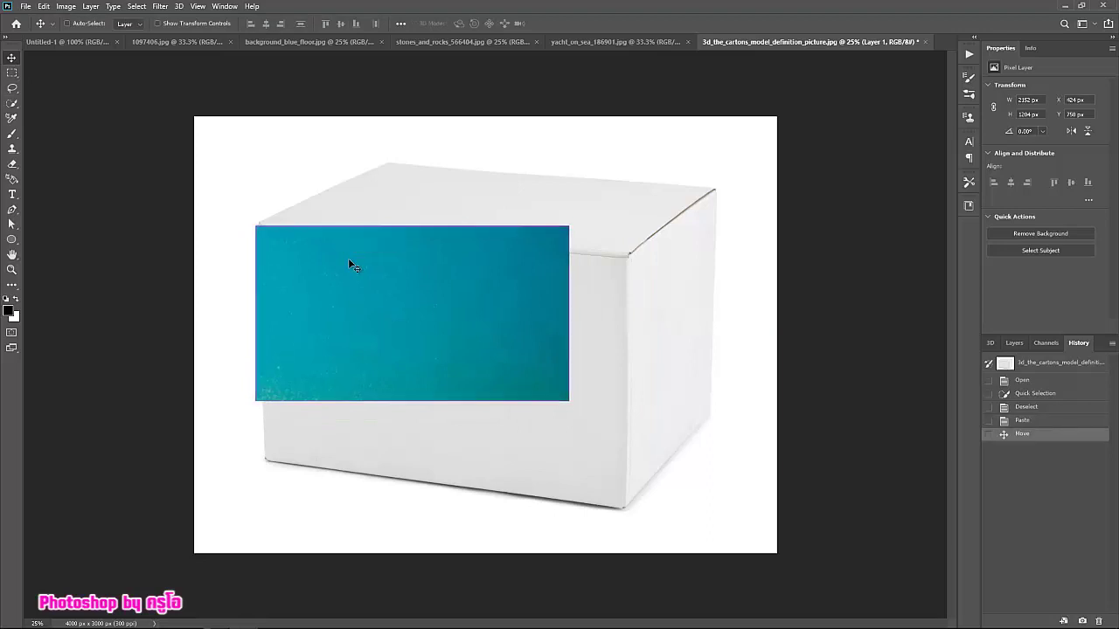
key("ctrl+t")
right_click(416, 280)
left_click(472, 331)
left_click_drag(568, 401, 624, 508)
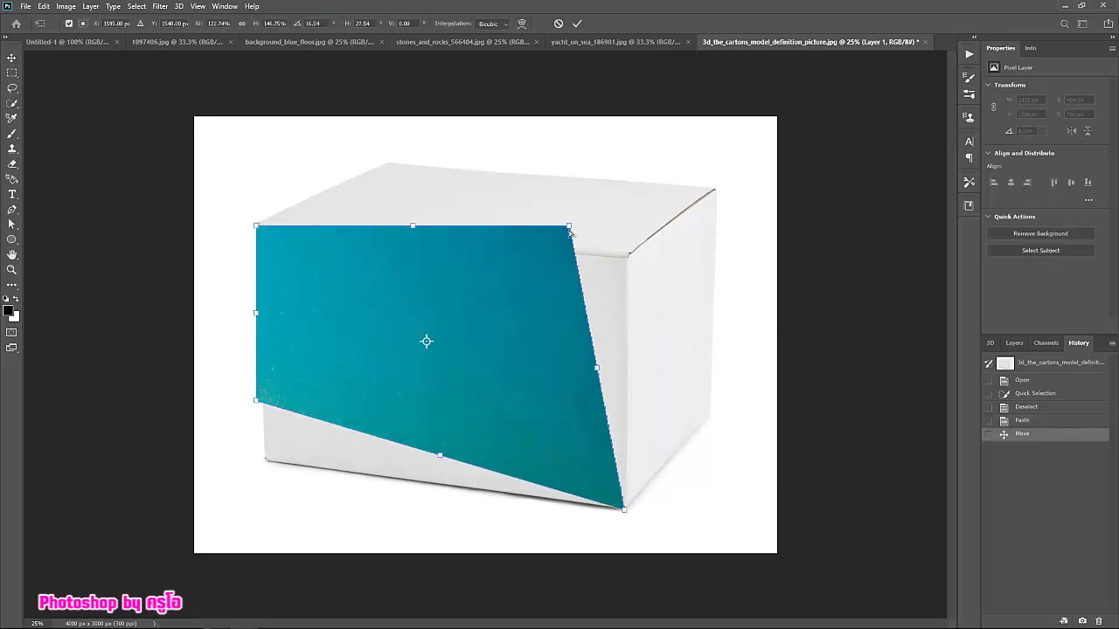
left_click_drag(569, 225, 629, 256)
left_click_drag(255, 400, 261, 462)
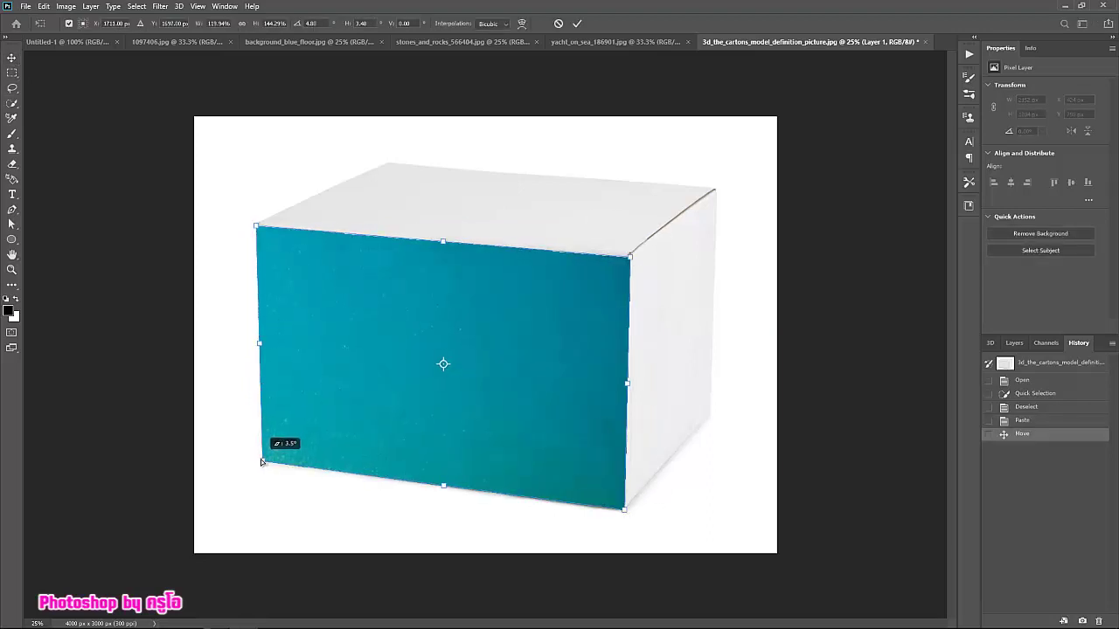
left_click(577, 24)
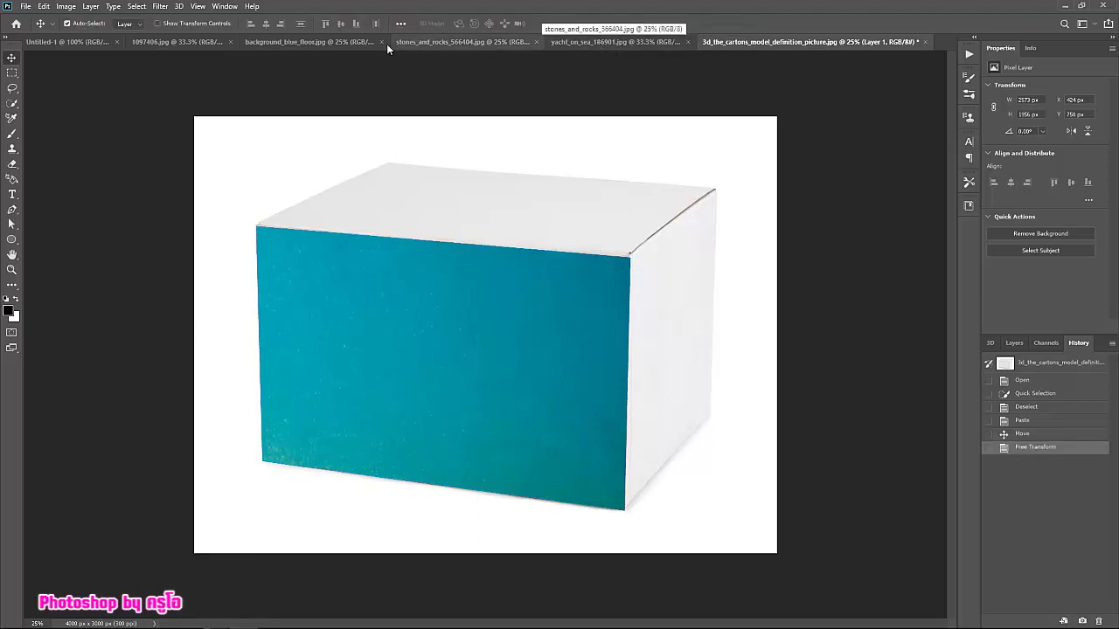
Return to the sandy seafloor photo with the Rectangular Marquee tool.
left_click(283, 41)
key("m")
left_click(468, 120)
Paste another blue water patch from the seafloor photo beside the carton's right side.
left_click_drag(465, 117, 650, 298)
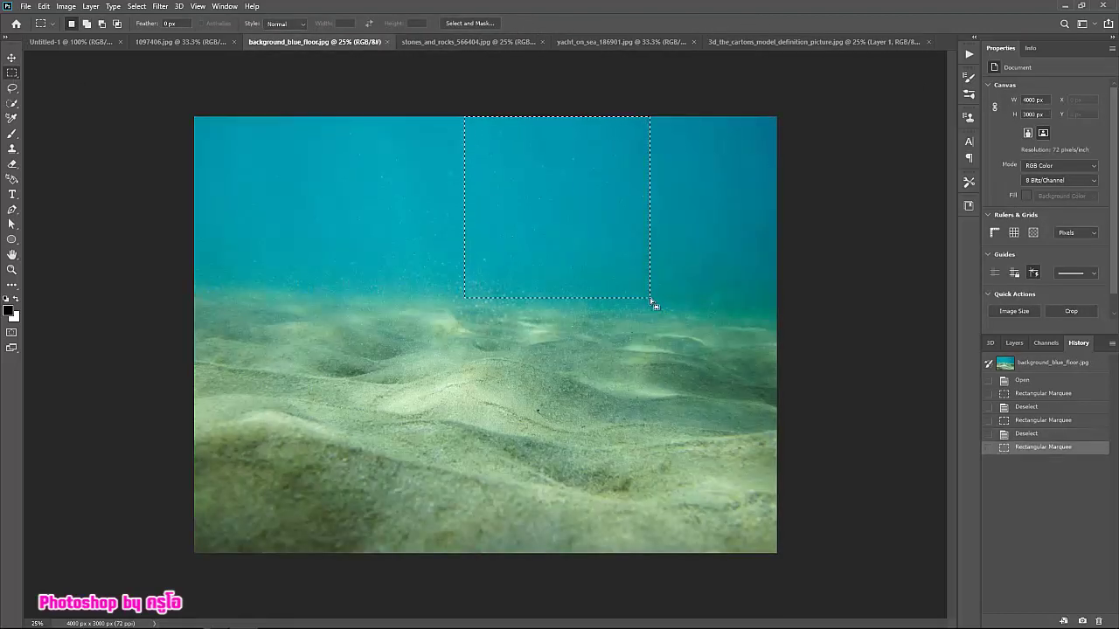
left_click(743, 41)
key("ctrl+v")
left_click(11, 57)
left_click_drag(485, 334, 671, 316)
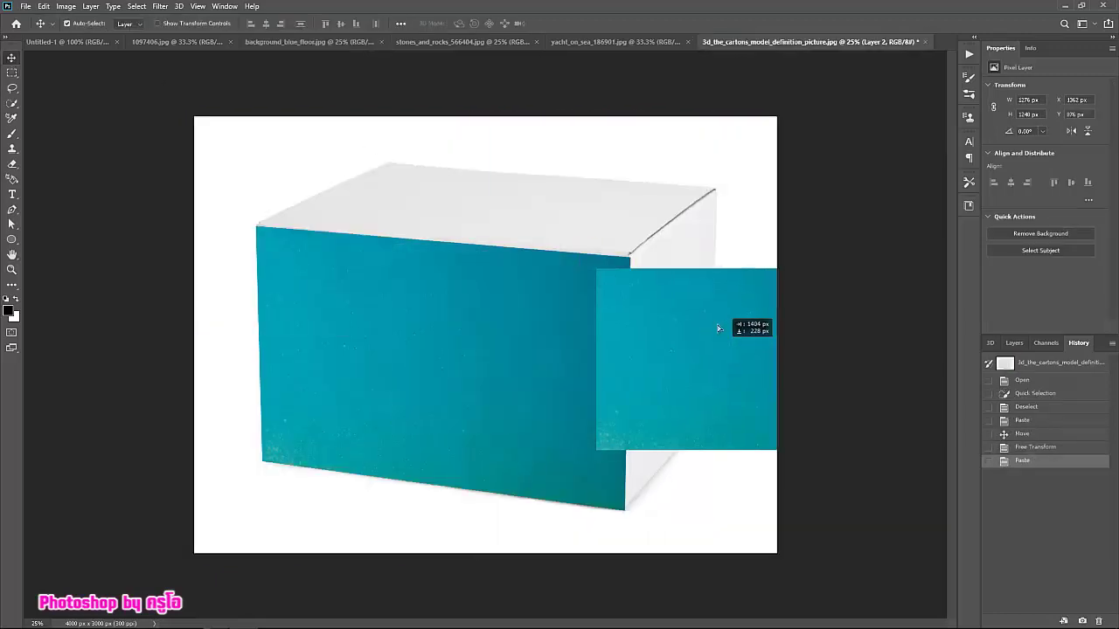
Skew the second water patch so it covers the carton's right side face.
key("ctrl+t")
right_click(677, 286)
left_click(699, 330)
mouse_move(579, 407)
left_mouse_down()
mouse_move(628, 479)
mouse_move(625, 509)
left_mouse_up()
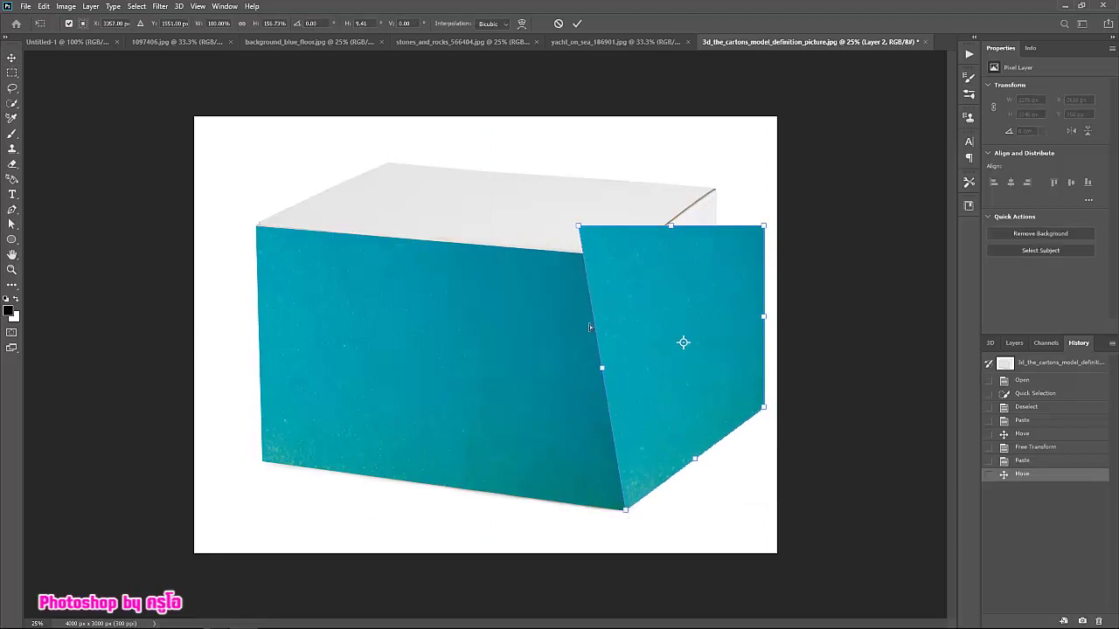
left_click_drag(579, 225, 629, 256)
left_click_drag(763, 225, 713, 188)
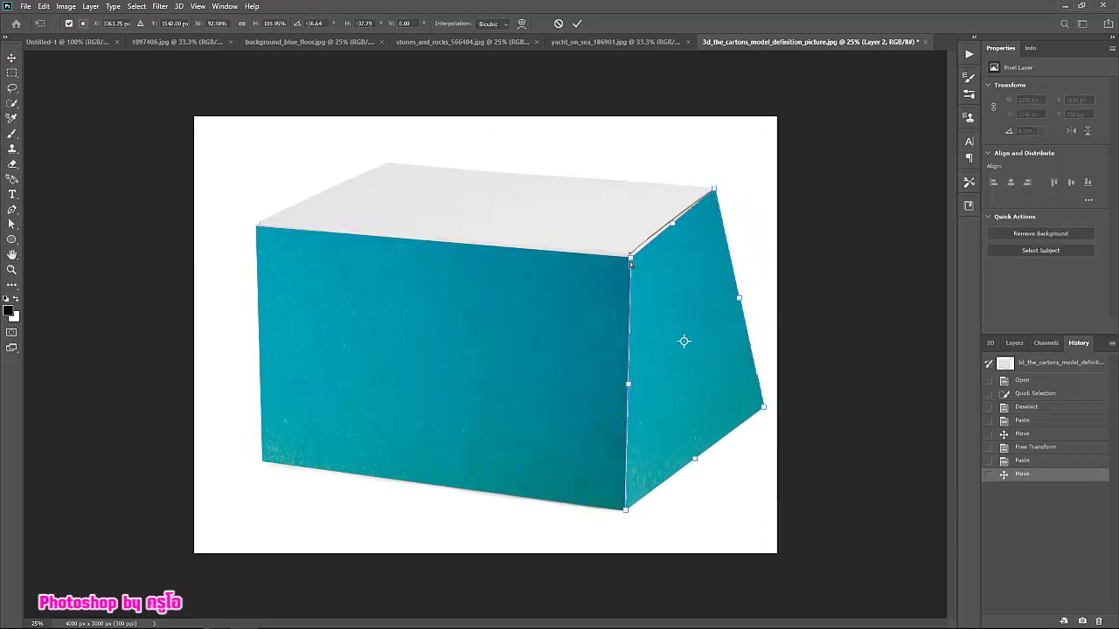
left_click_drag(763, 408, 710, 407)
left_click_drag(714, 189, 716, 187)
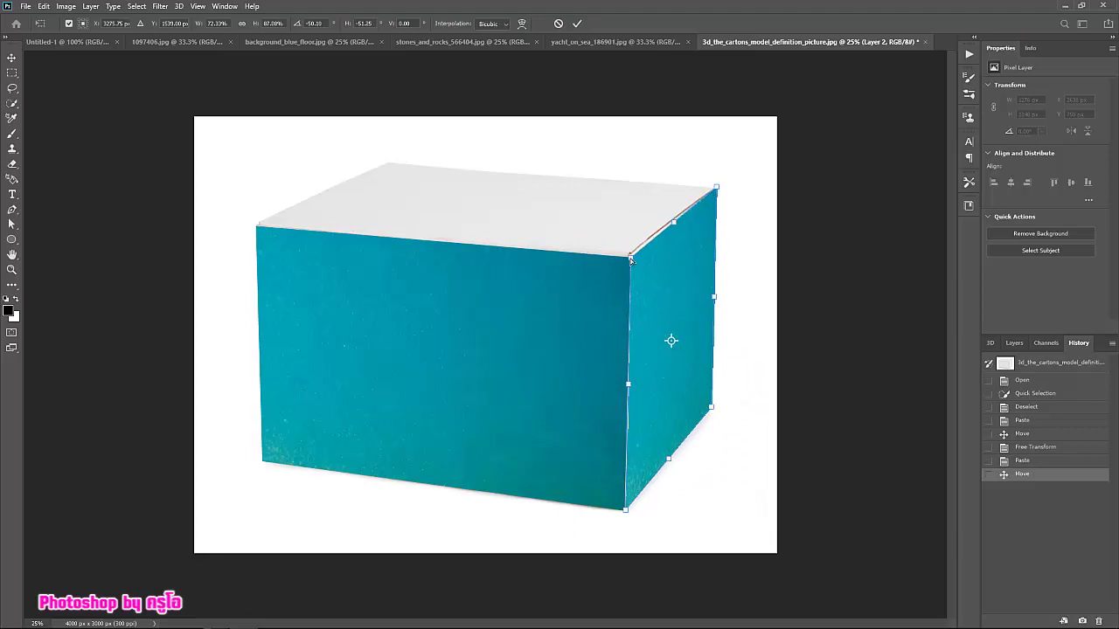
left_click_drag(630, 259, 631, 255)
left_click(577, 23)
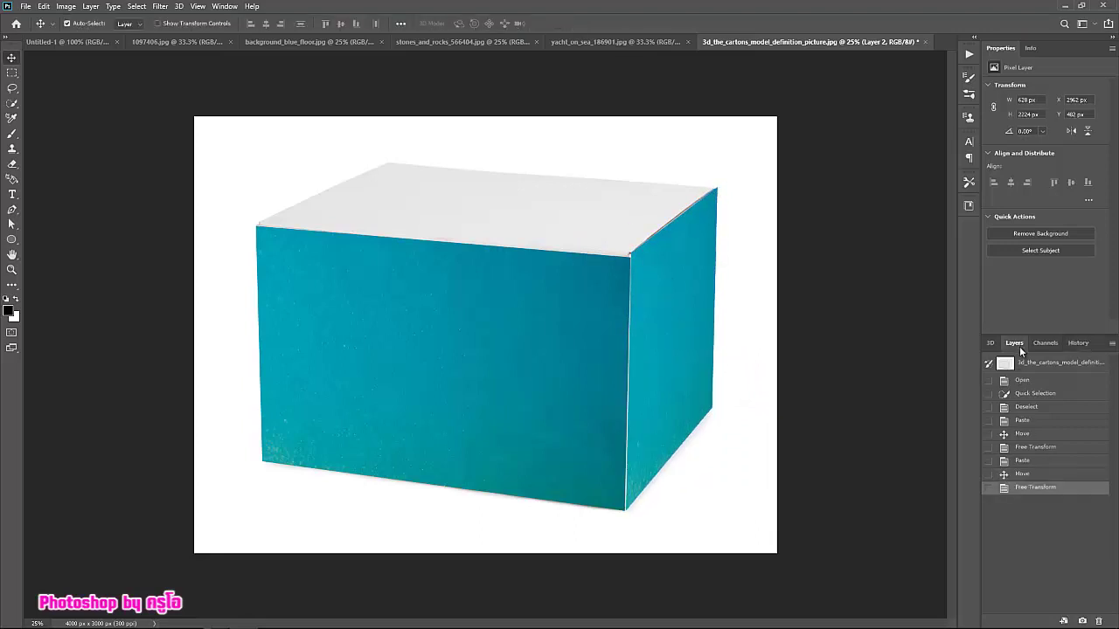
Skew Layer 1's top corners slightly upward to straighten the front face's top edge.
left_click(1014, 342)
left_click(1034, 433)
key("ctrl+t")
right_click(503, 321)
left_click(528, 365)
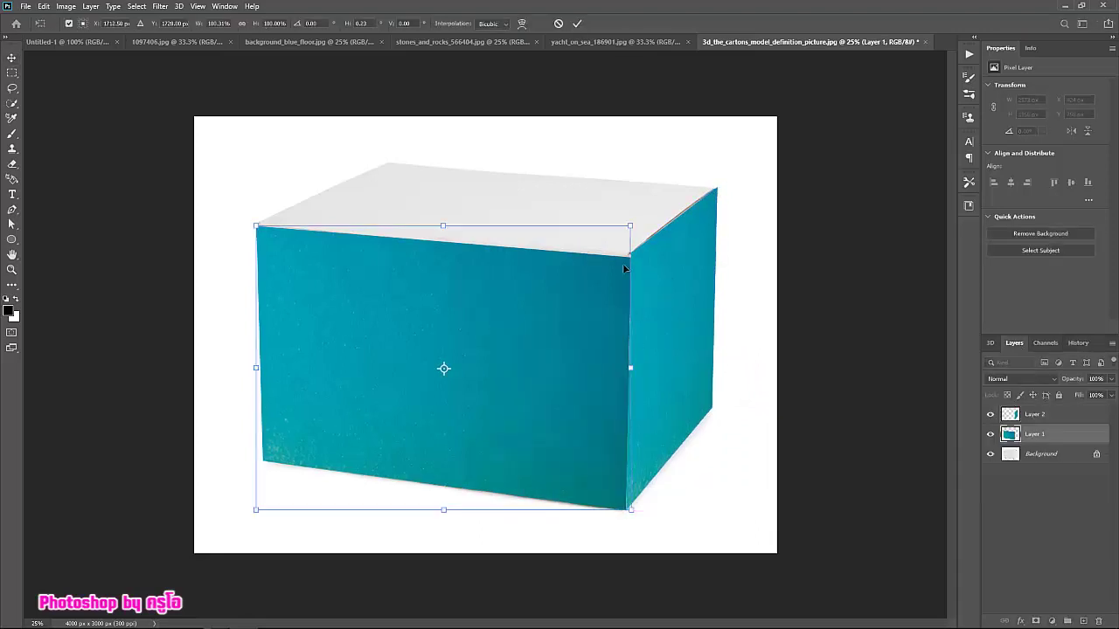
left_click_drag(629, 226, 629, 221)
left_click_drag(256, 227, 255, 221)
key("Return")
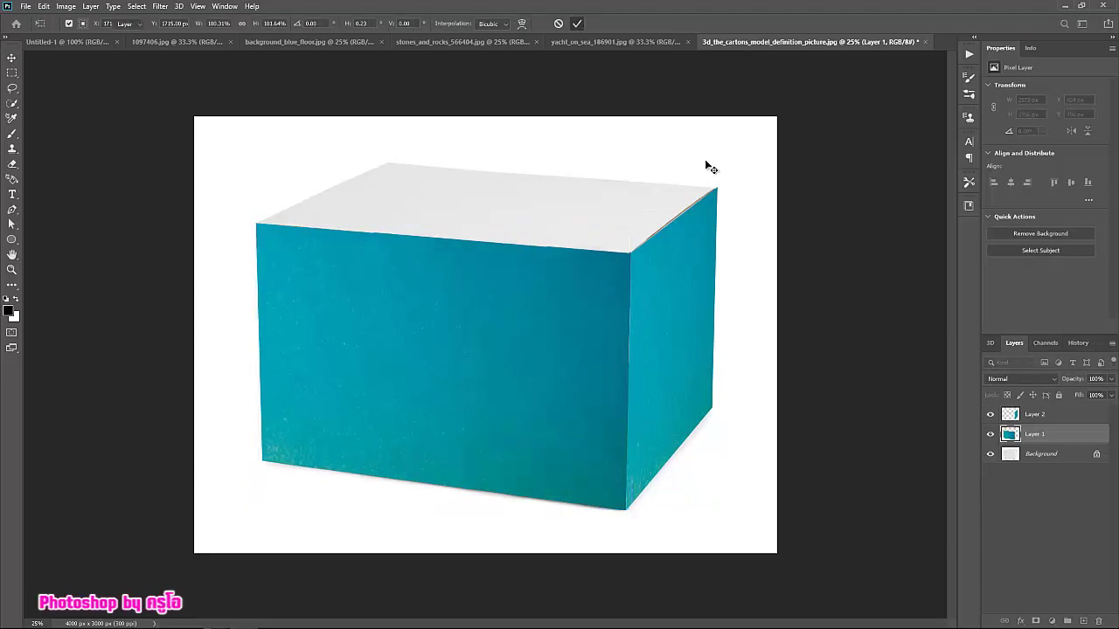
Darken Layer 2, the side face, by pulling the RGB curve down in Image > Adjustments > Curves.
left_click(1034, 414)
left_click(77, 7)
mouse_move(84, 36)
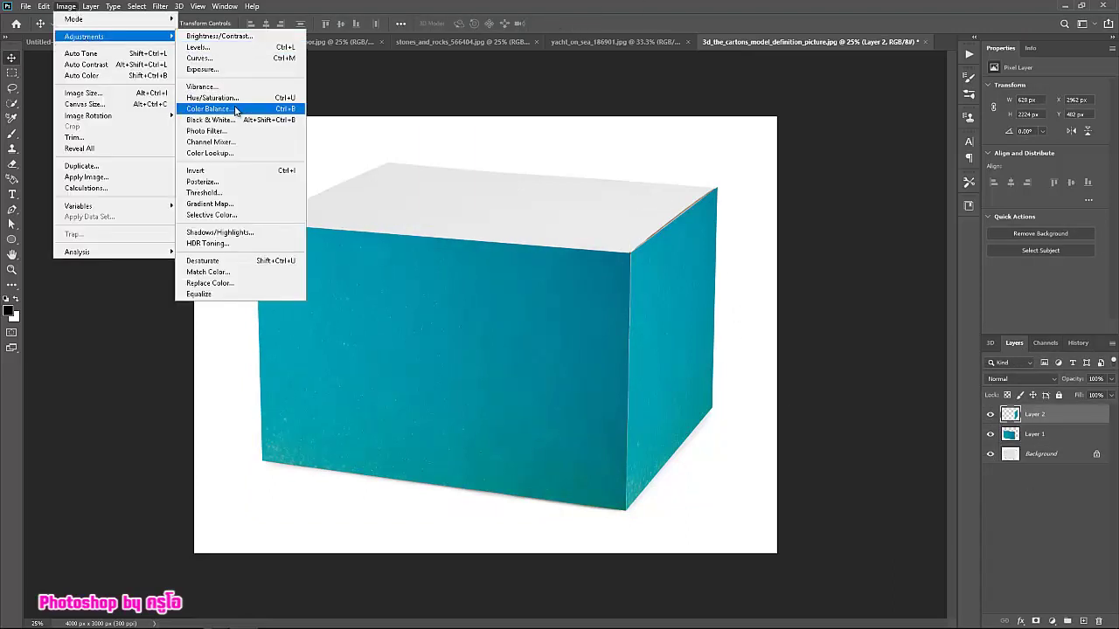
left_click(209, 68)
left_click_drag(852, 111, 969, 111)
mouse_move(871, 232)
left_mouse_down()
mouse_move(887, 272)
mouse_move(887, 262)
left_mouse_up()
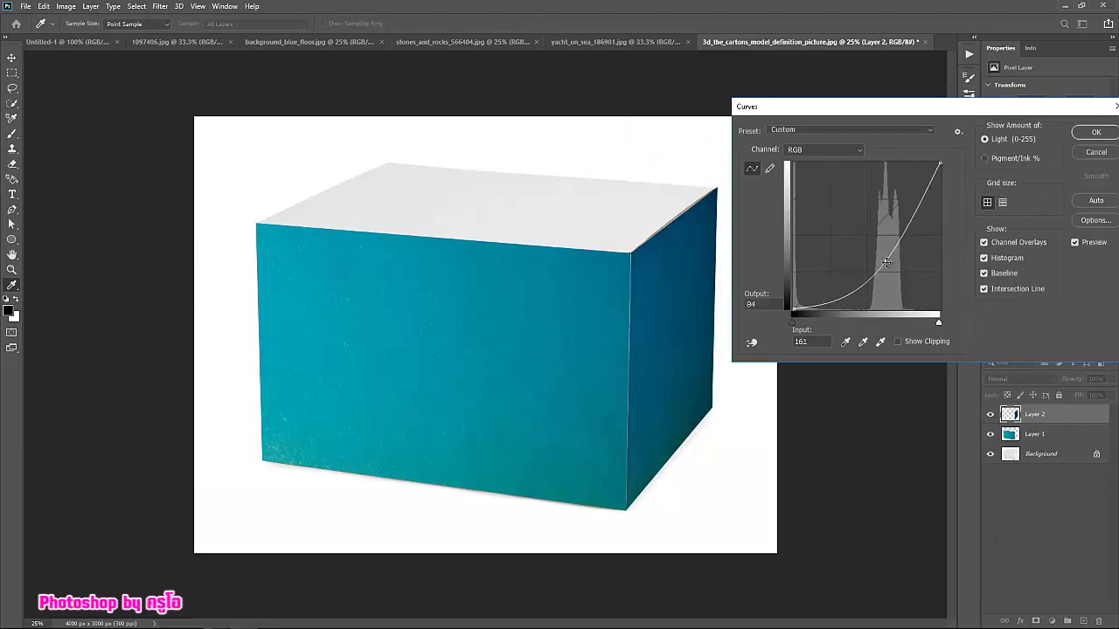
left_click(1095, 132)
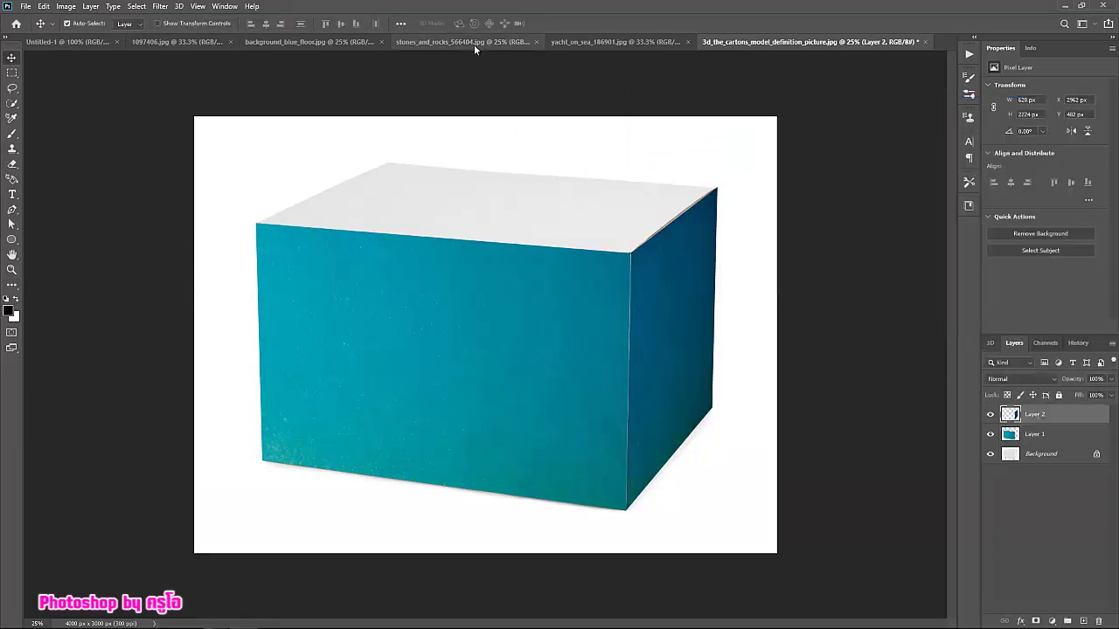
left_click(585, 45)
Paste the yacht photo's sea waves into the carton and move them up to the box top.
key("m")
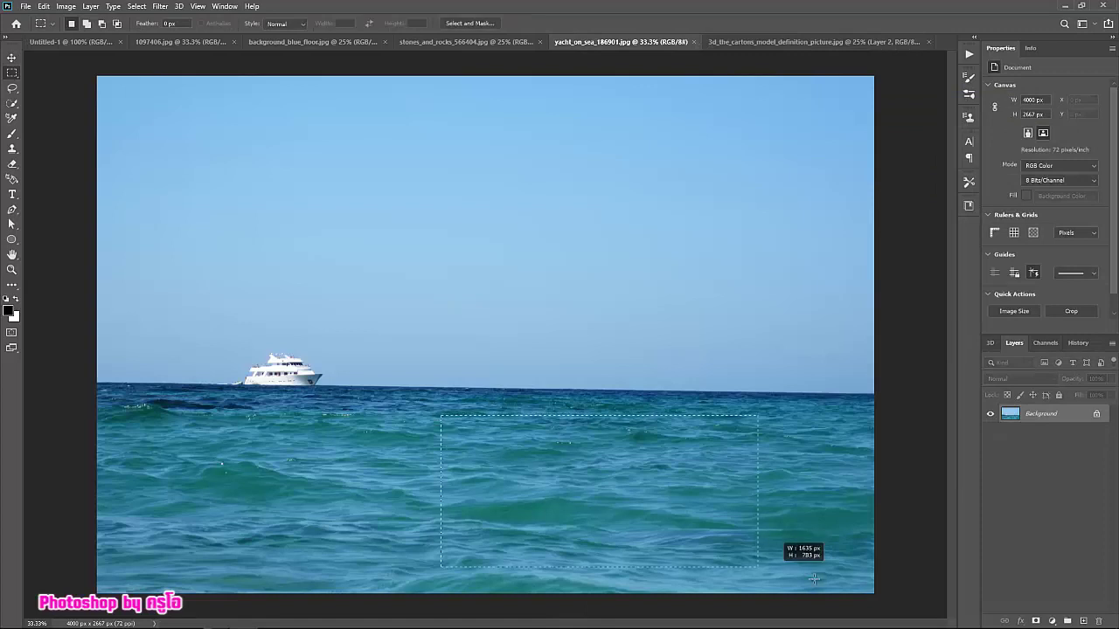
left_click(812, 41)
key("ctrl+v")
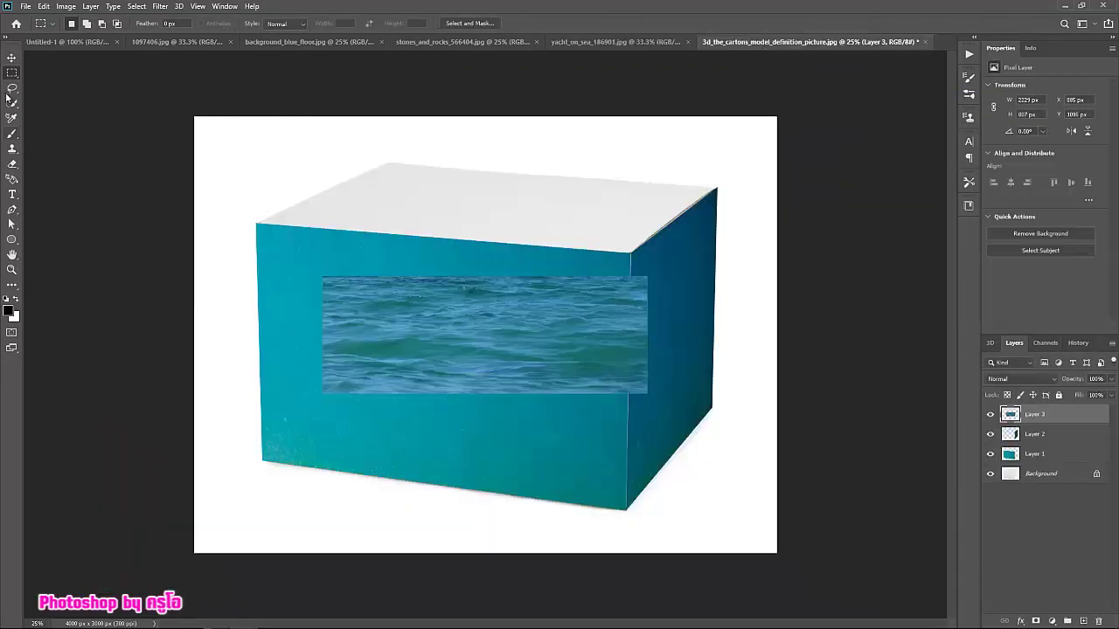
left_click_drag(384, 297, 370, 187)
Distort the waves onto the box's top face corners and nudge Layer 1 slightly right.
key("ctrl+t")
right_click(535, 211)
left_click(594, 262)
left_click_drag(629, 160, 717, 186)
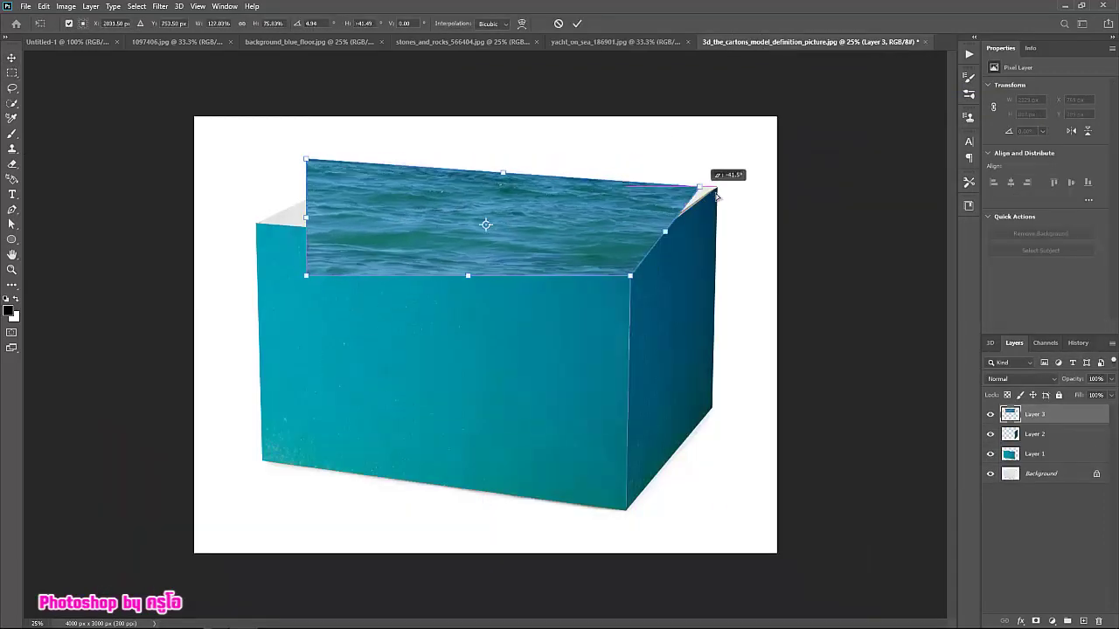
left_click_drag(629, 276, 629, 254)
left_click_drag(307, 277, 256, 221)
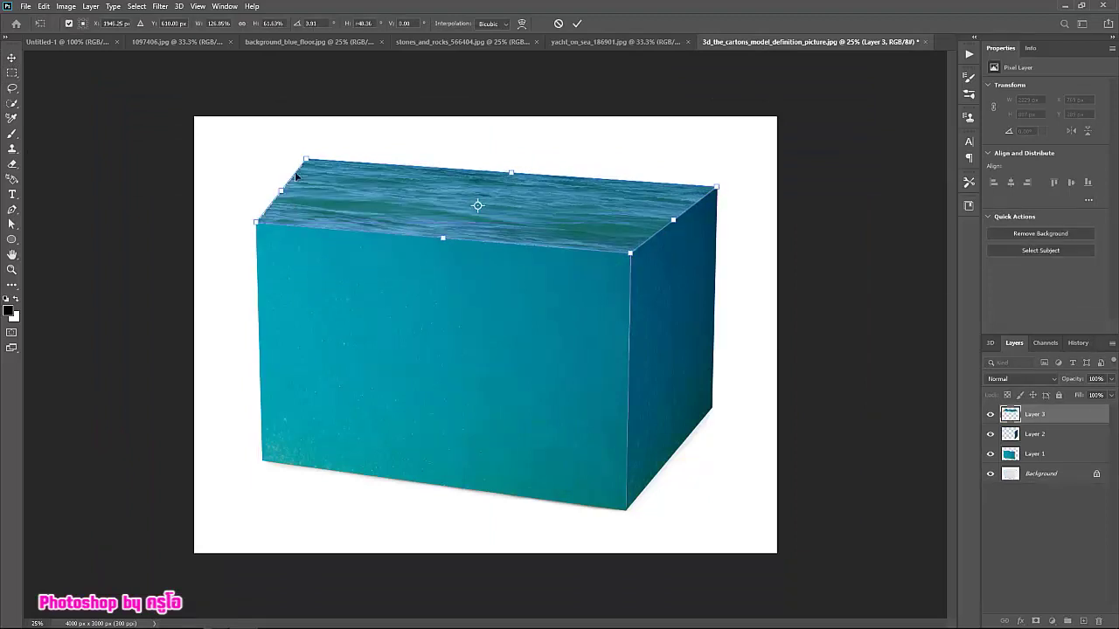
left_click_drag(306, 160, 388, 163)
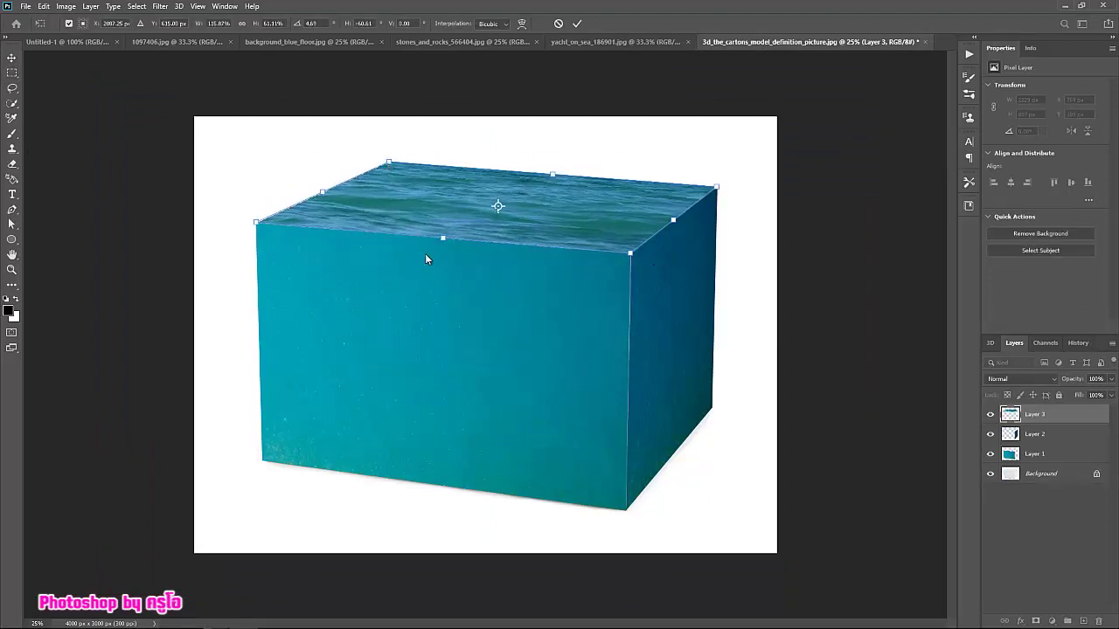
key("Return")
left_click(1034, 456)
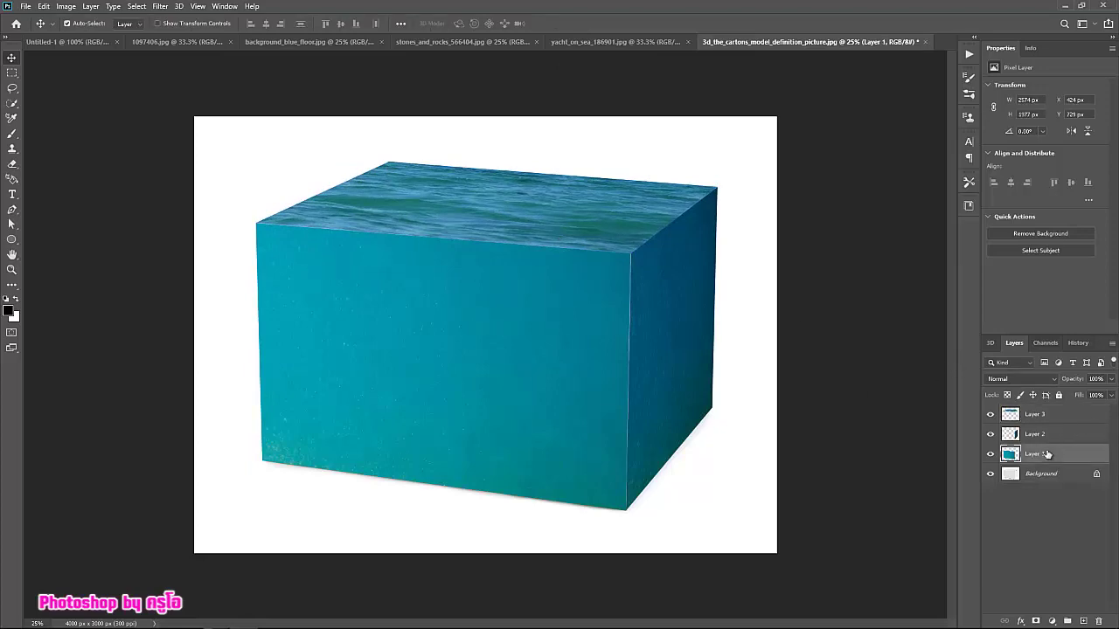
key("Right")
key("Right")
key("Right")
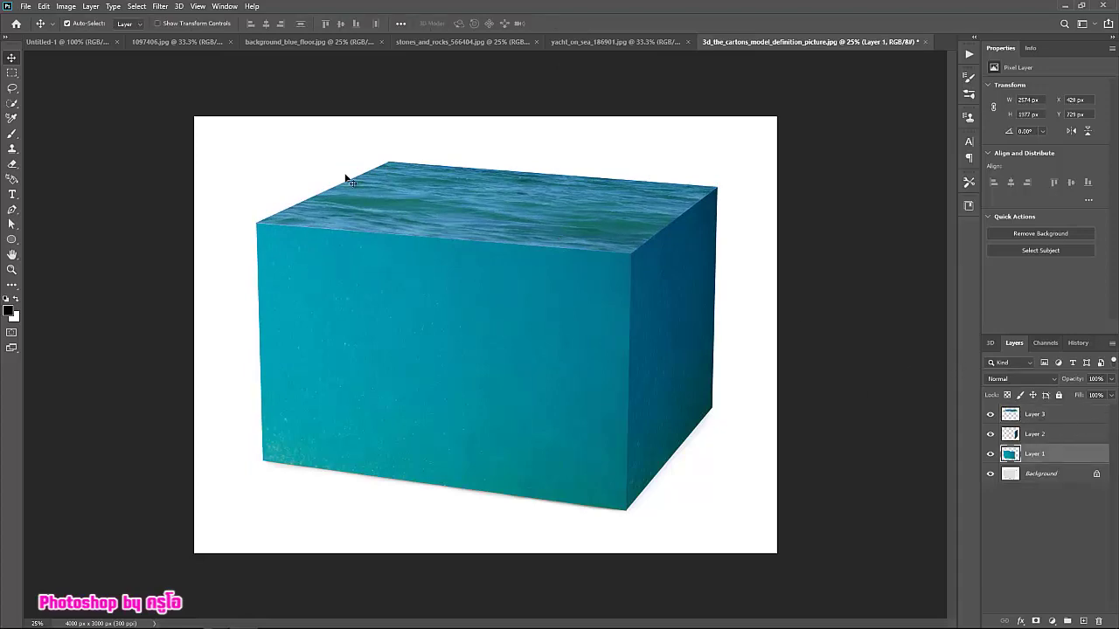
Paste the coral reef area into the carton as Layer 4, clipped to the front face.
key("ctrl+shift+Tab")
key("ctrl+shift+Tab")
key("ctrl+shift+Tab")
key("ctrl+shift+Tab")
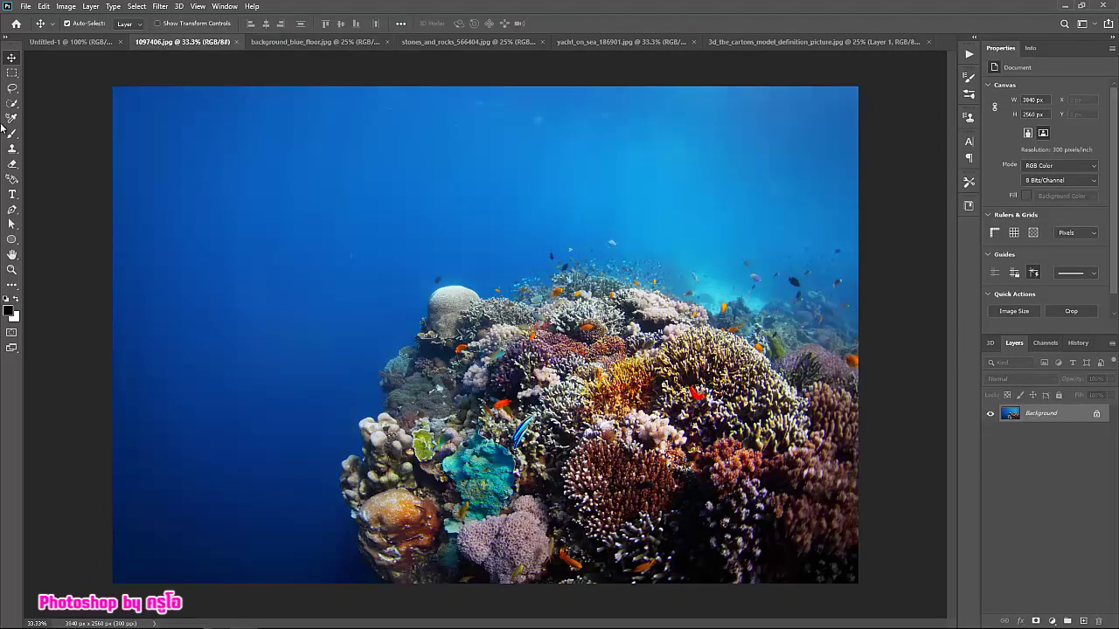
left_click(11, 72)
left_click_drag(262, 147, 917, 584)
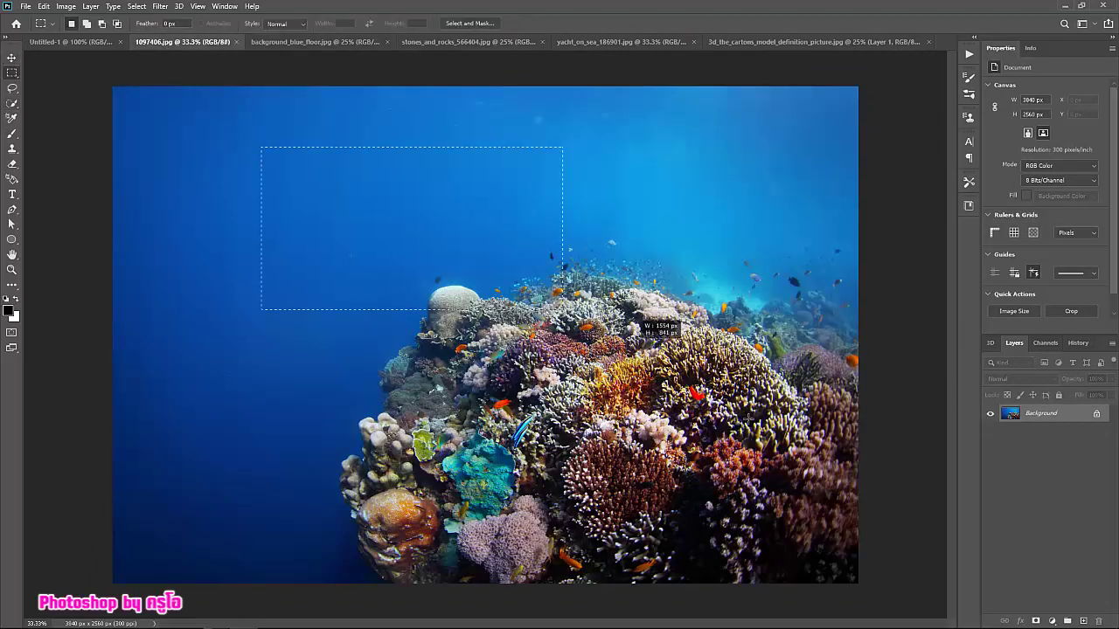
key("ctrl+c")
left_click(768, 44)
key("ctrl+v")
key("v")
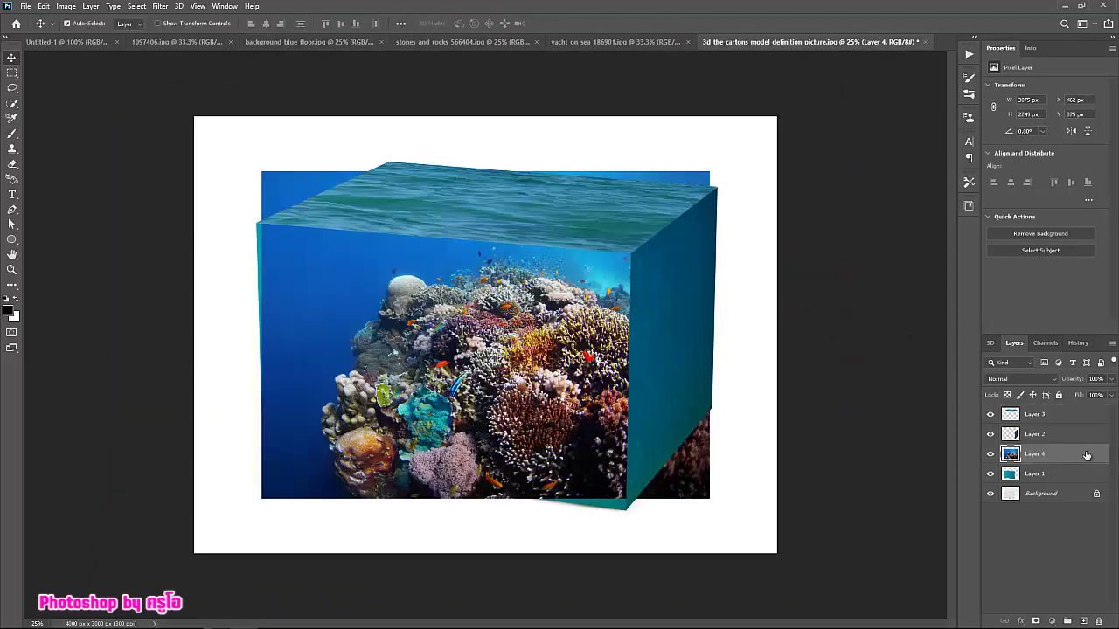
right_click(1086, 456)
left_click(989, 363)
left_click_drag(374, 294, 369, 308)
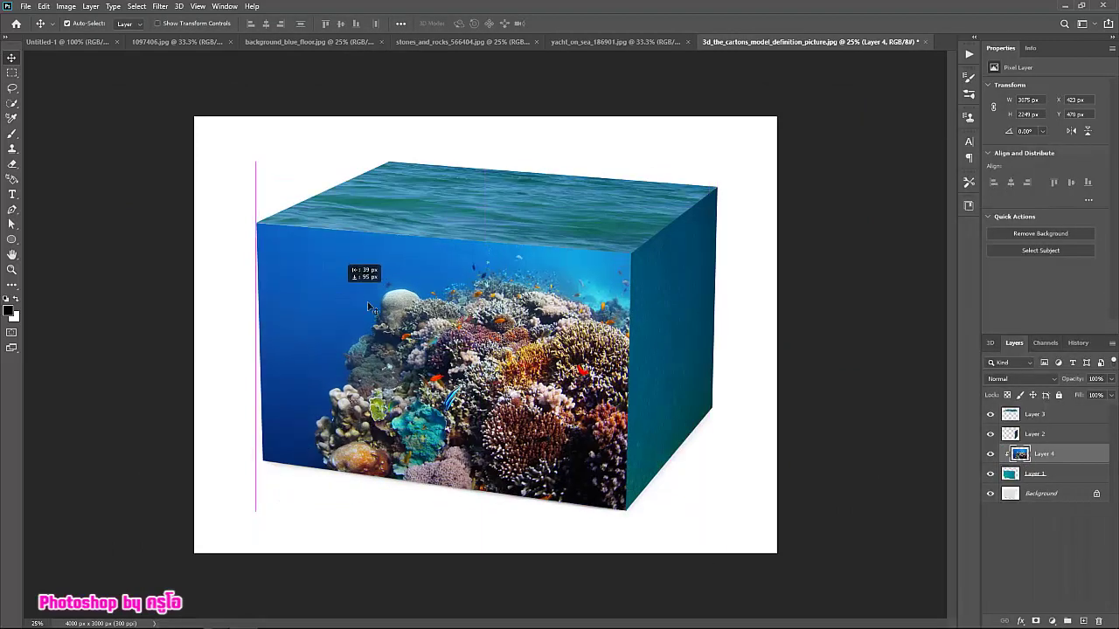
Shrink and distort the coral to match the front face's perspective.
key("ctrl+t")
left_click_drag(257, 182, 342, 250)
left_click_drag(461, 364, 383, 343)
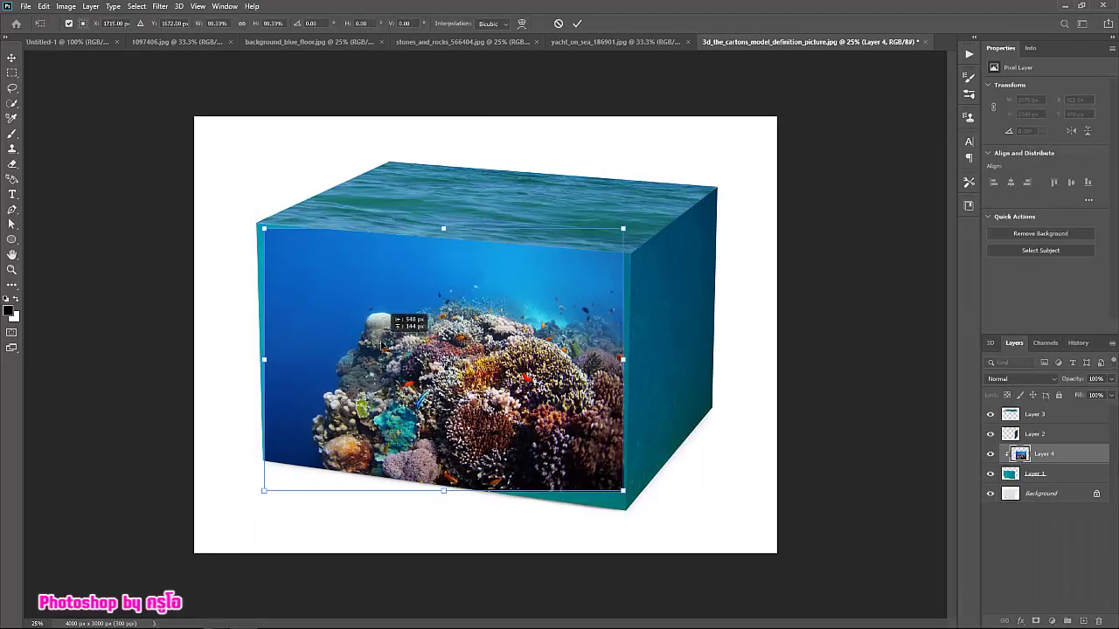
left_click_drag(622, 490, 624, 512)
left_click_drag(623, 228, 629, 253)
mouse_move(282, 224)
left_mouse_down()
mouse_move(299, 251)
mouse_move(367, 292)
left_mouse_up()
left_click(577, 24)
Add a layer mask to the coral layer and switch to the Gradient Tool.
left_click(1036, 621)
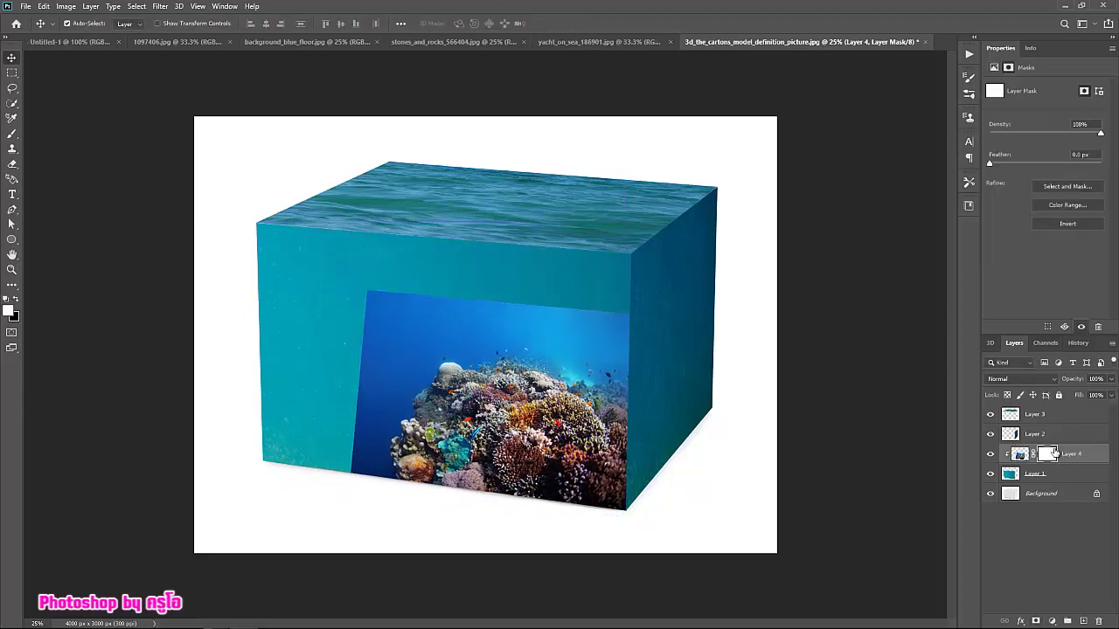
key("i")
left_click(11, 284)
left_click(63, 578)
left_click(88, 23)
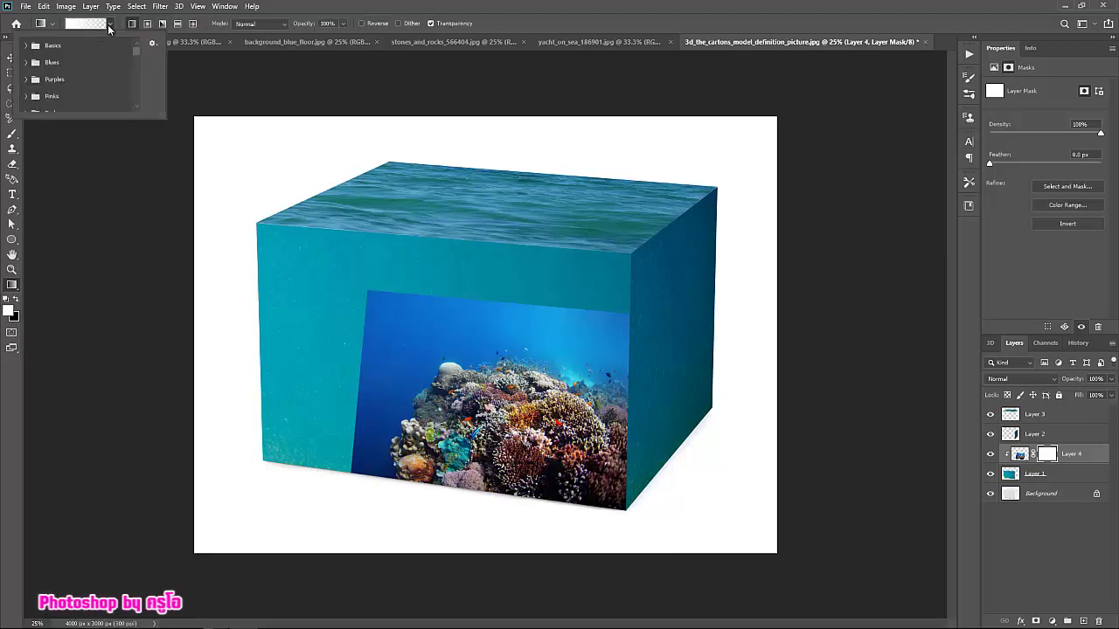
left_click(38, 65)
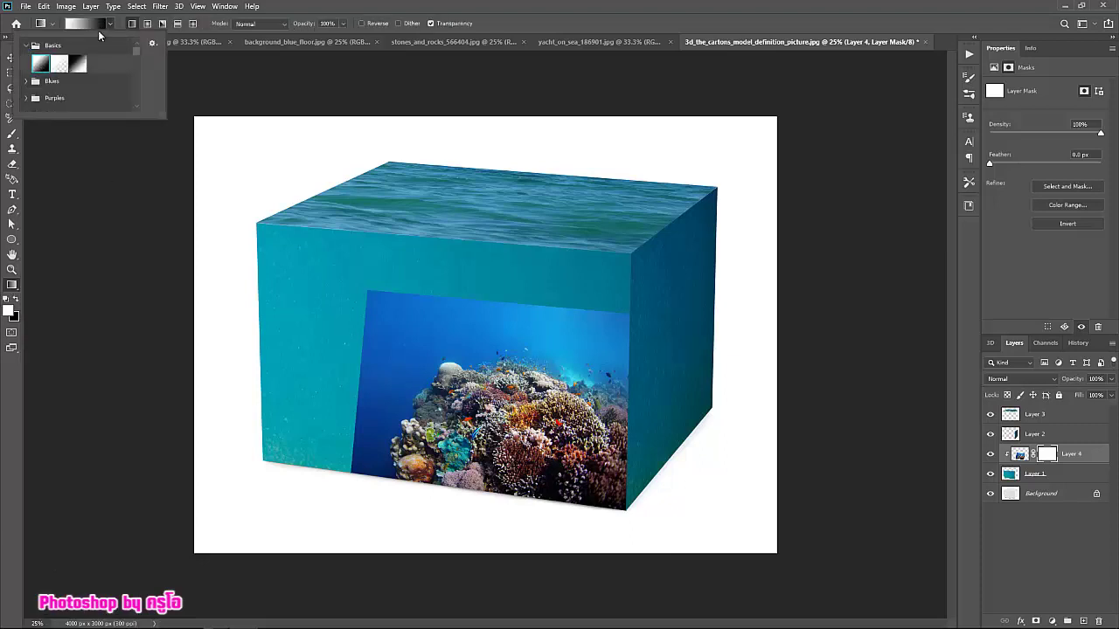
left_click(5, 297)
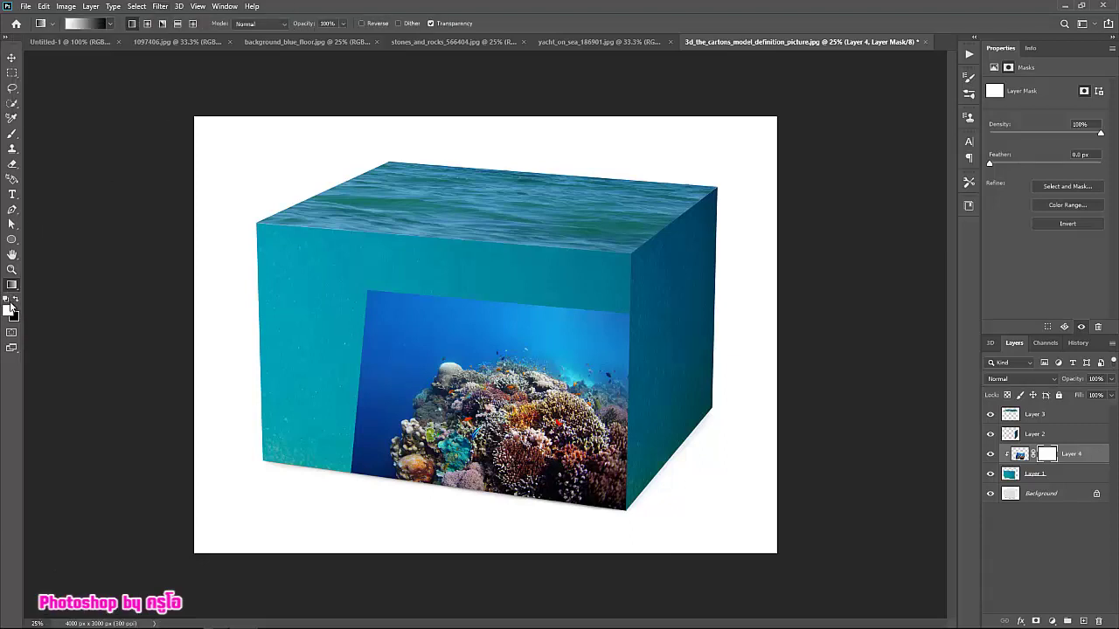
Draw black foreground-to-transparent gradients on the mask, fading the coral's top and left edges.
left_click(87, 23)
key("Escape")
left_click(109, 23)
left_click(59, 65)
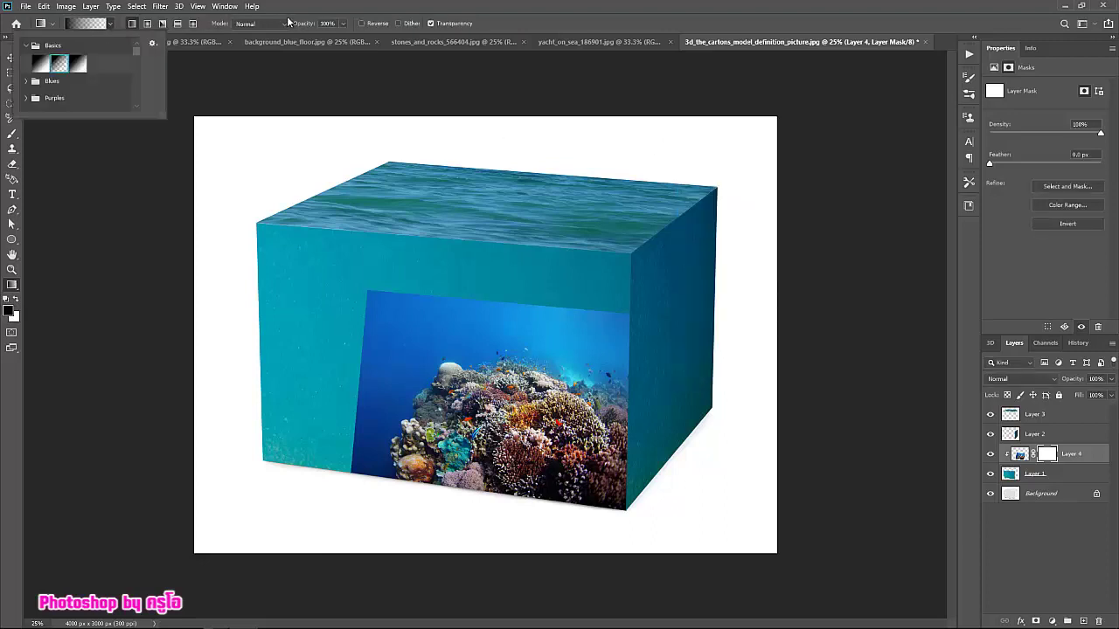
left_click(442, 248)
left_click_drag(515, 305, 508, 324)
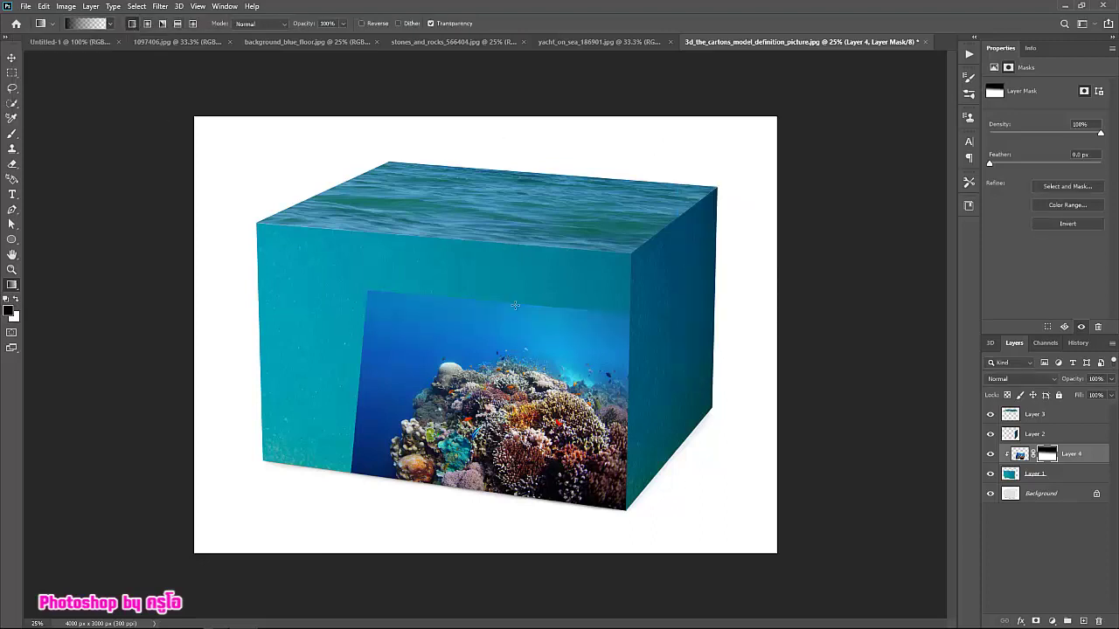
left_click_drag(483, 360, 484, 361)
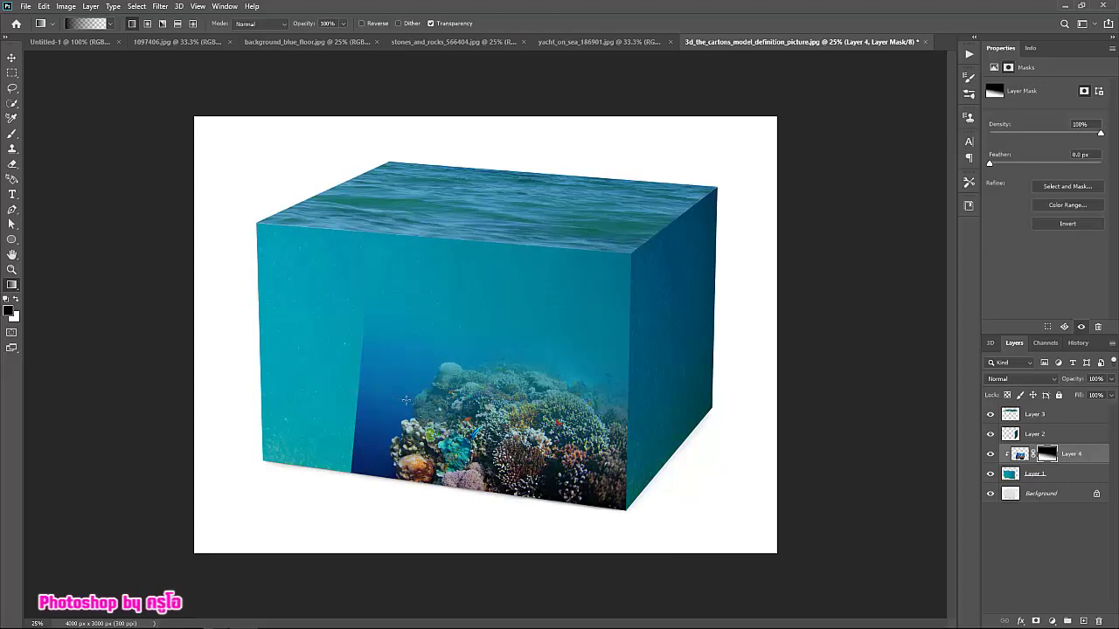
left_click_drag(307, 427, 411, 437)
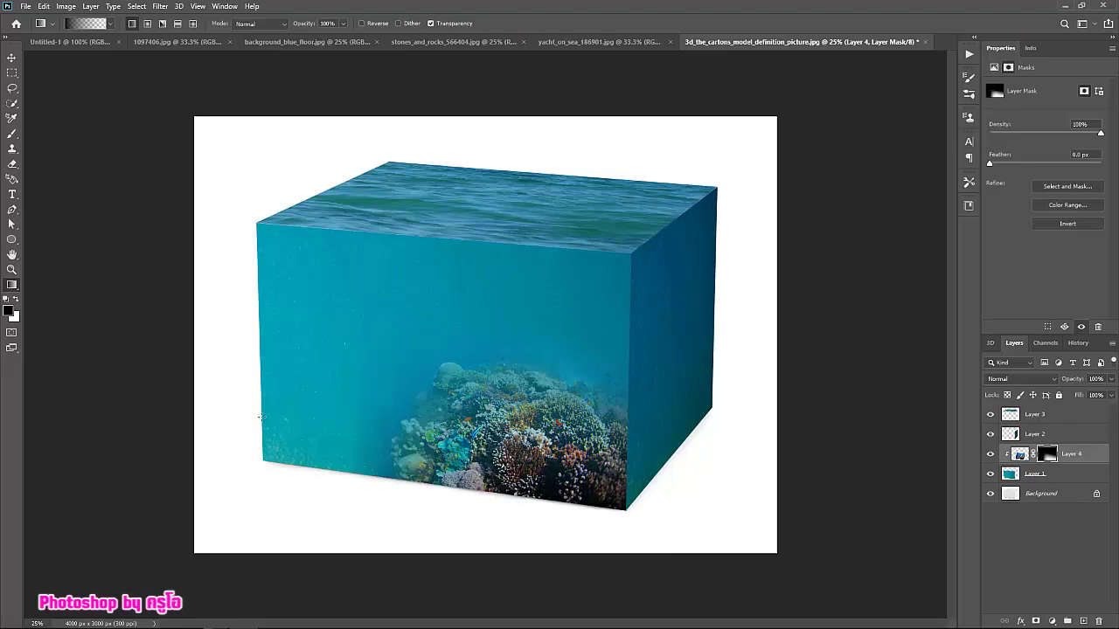
Enlarge the coral layer slightly toward the lower left.
left_click(10, 58)
key("ctrl+t")
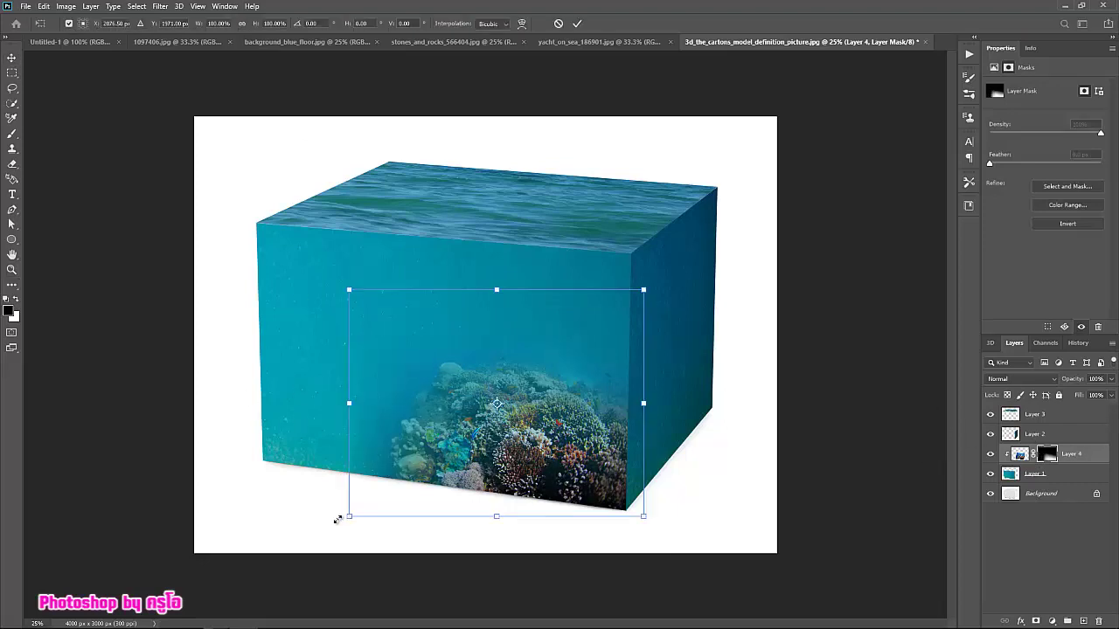
left_click_drag(337, 520, 327, 522)
left_click(576, 23)
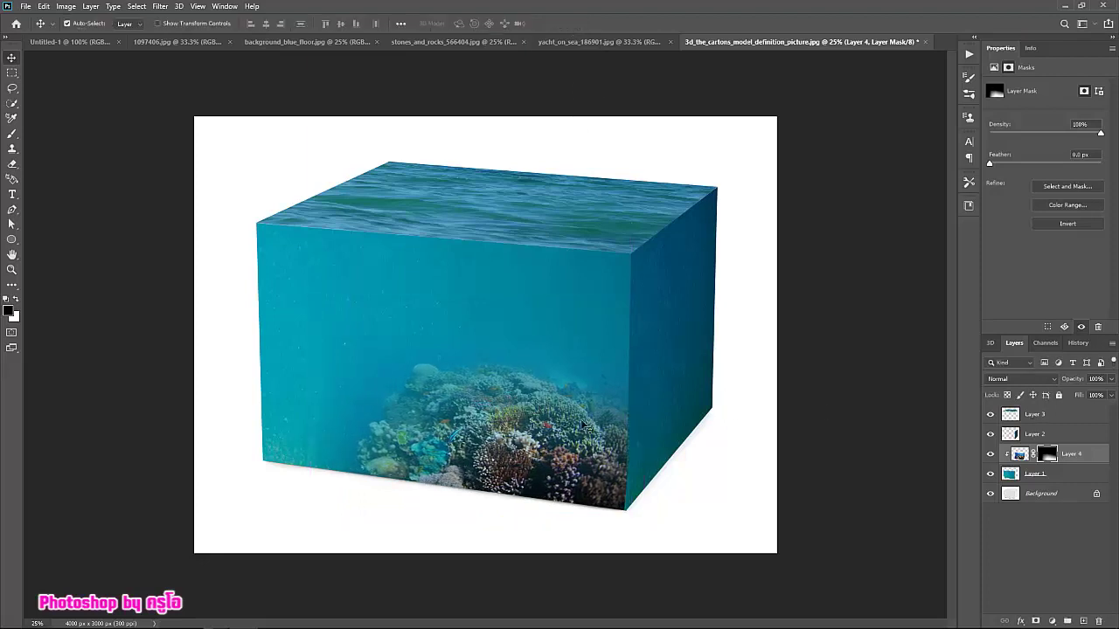
left_click_drag(582, 426, 585, 424)
key("b")
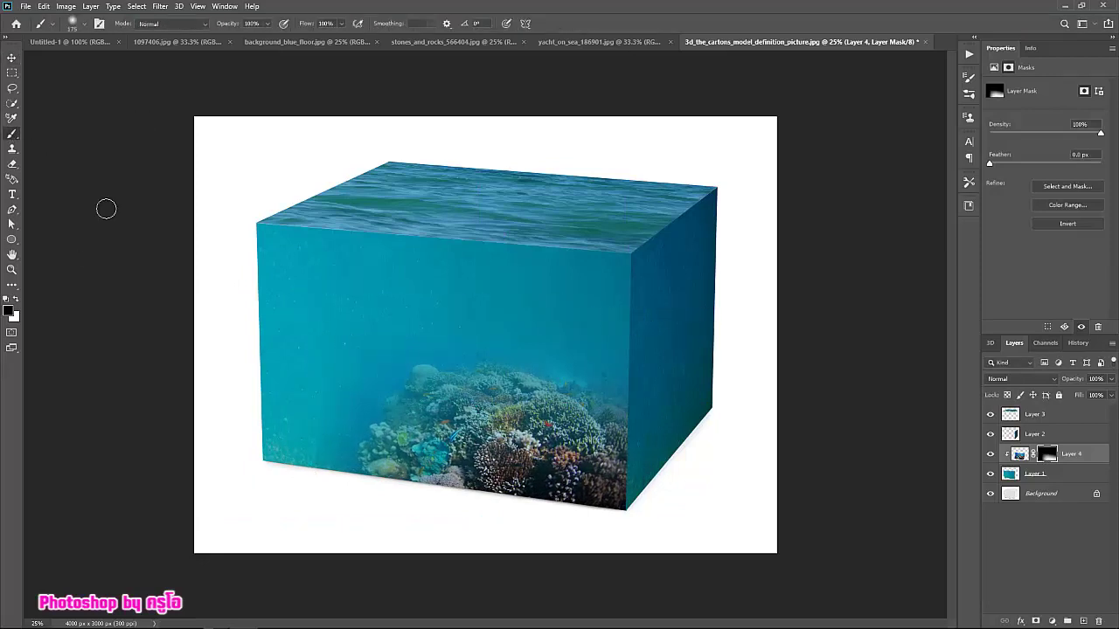
Drag the coral photo in as Layer 5 above Layer 2, clipped to the side face.
left_click(12, 57)
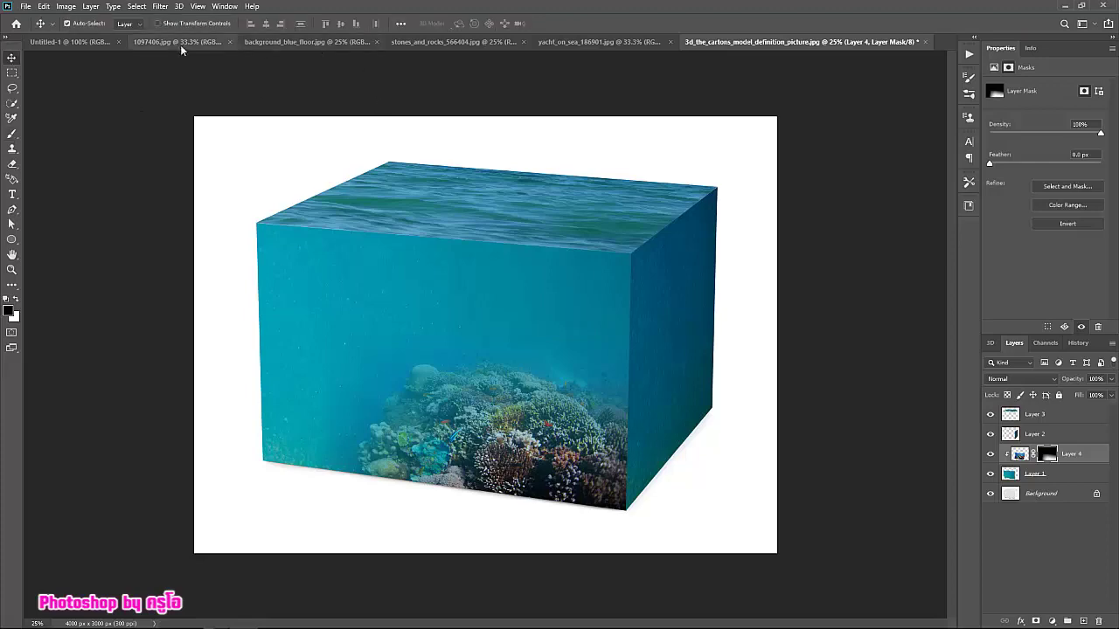
left_click(179, 41)
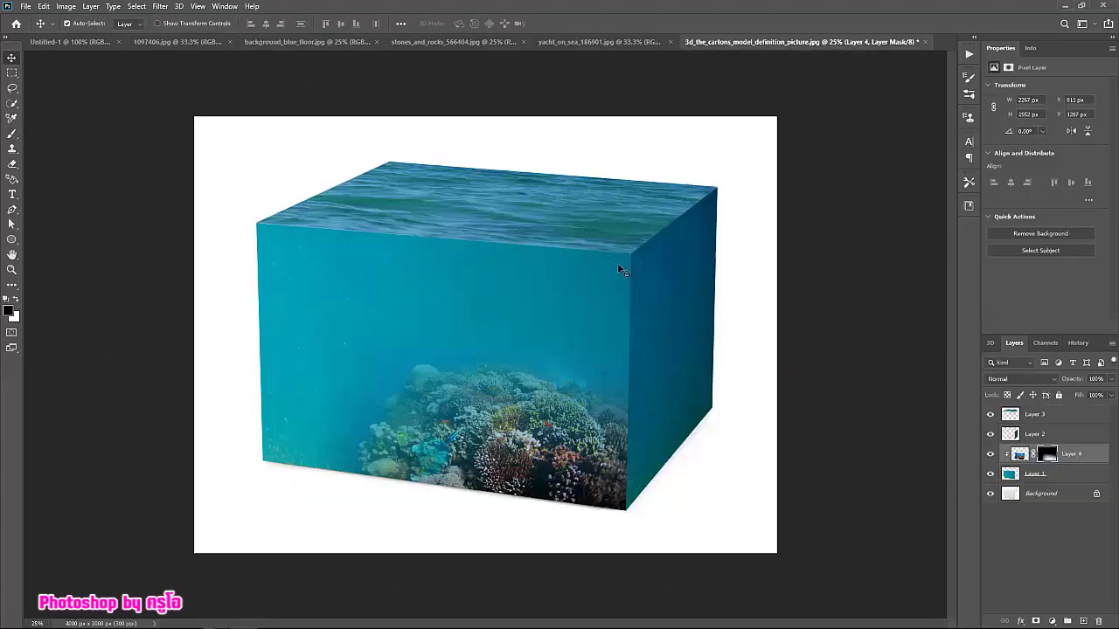
left_click_drag(802, 169, 730, 321)
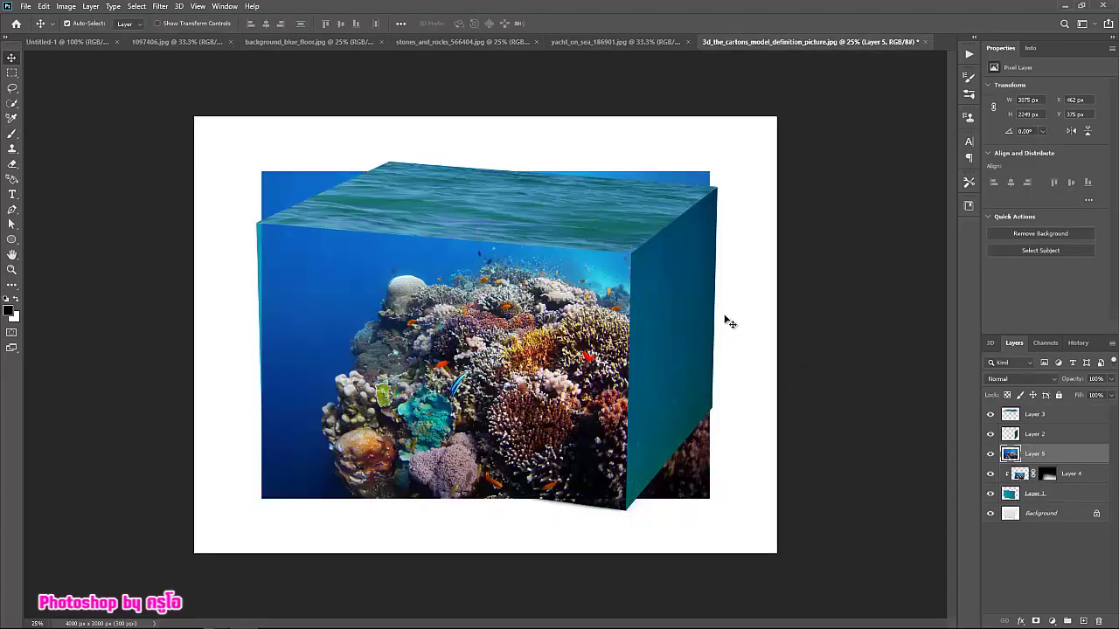
left_click_drag(1058, 455, 1073, 437)
right_click(1073, 437)
left_click(957, 368)
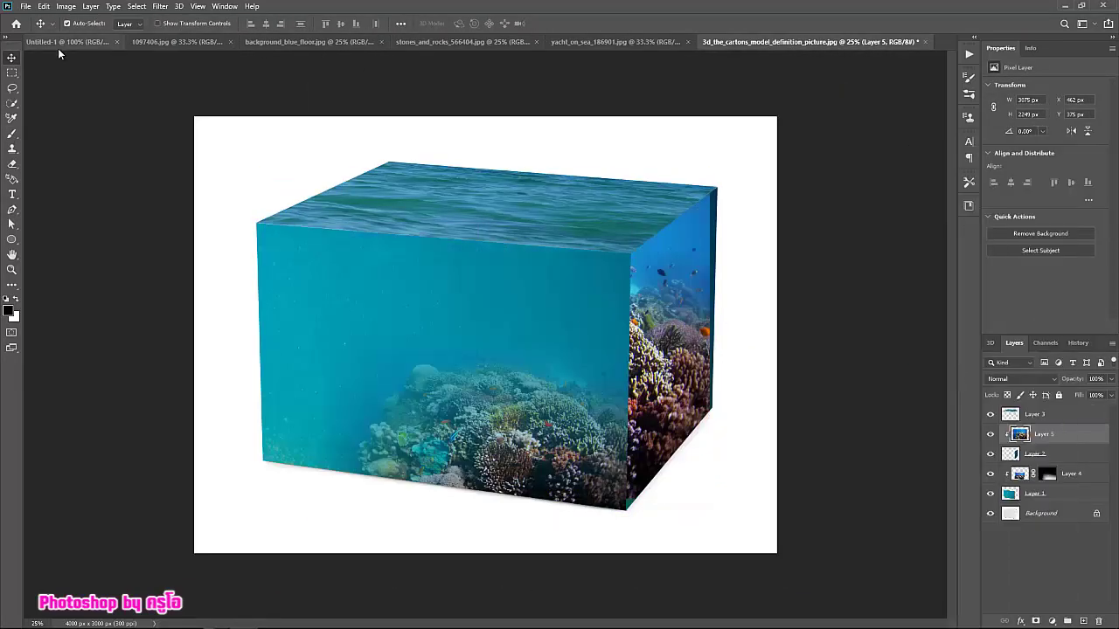
mouse_move(661, 299)
left_mouse_down()
mouse_move(703, 301)
mouse_move(706, 378)
mouse_move(655, 393)
left_mouse_up()
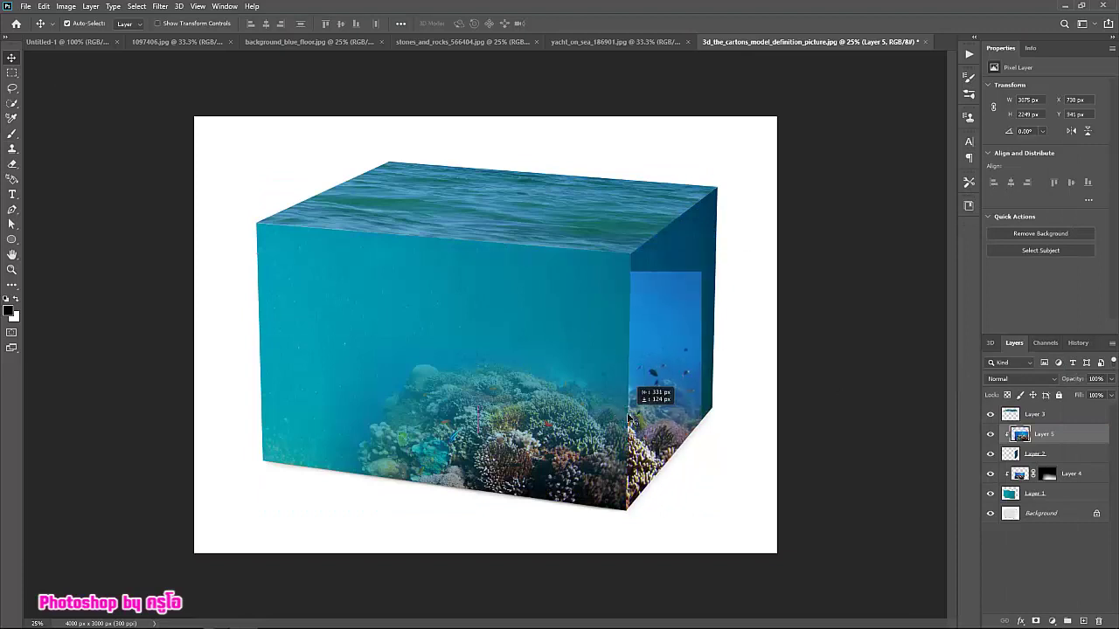
Add a mask to Layer 5 and draw gradients fading its top out.
left_click(1036, 621)
key("g")
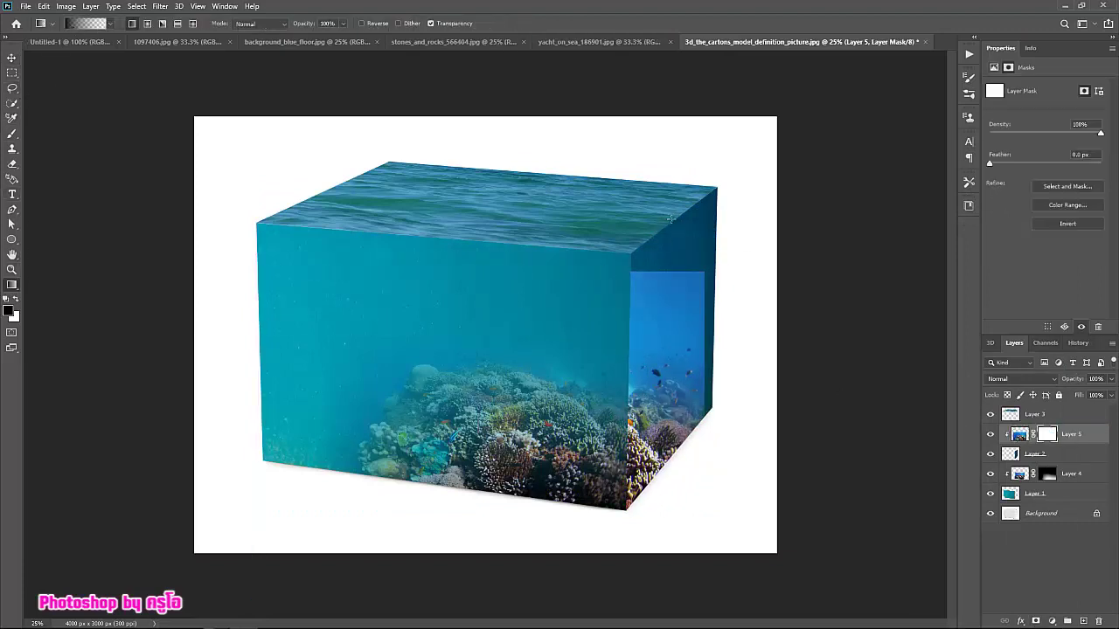
left_click_drag(668, 341, 668, 341)
left_click_drag(644, 237, 648, 333)
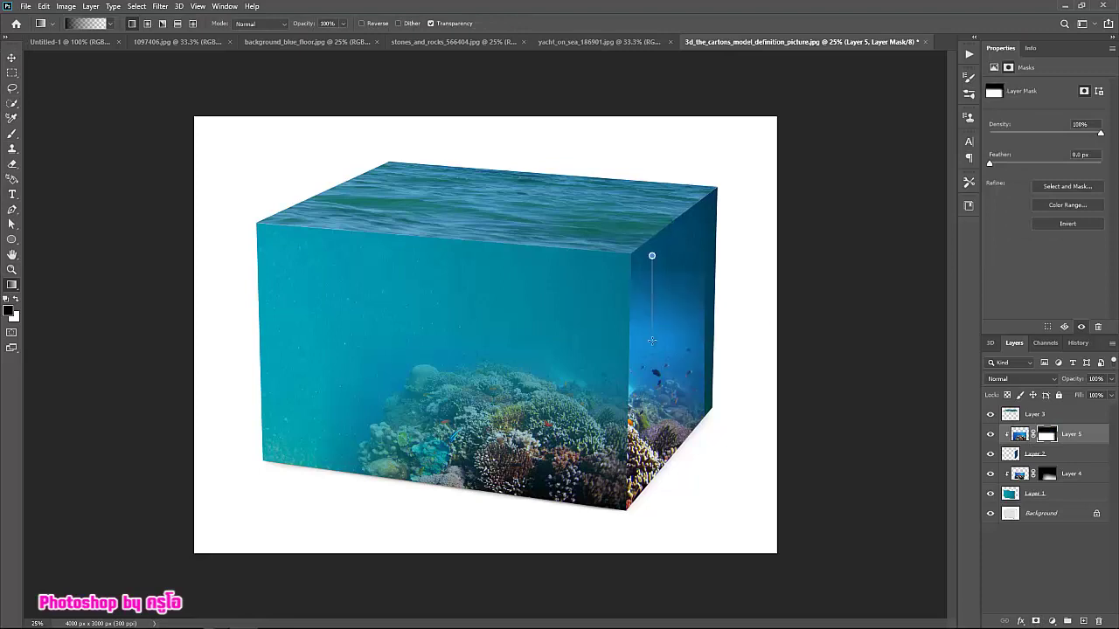
left_click_drag(647, 252, 651, 343)
mouse_move(633, 280)
left_mouse_down()
mouse_move(633, 367)
mouse_move(651, 384)
left_mouse_up()
left_click_drag(655, 323, 664, 393)
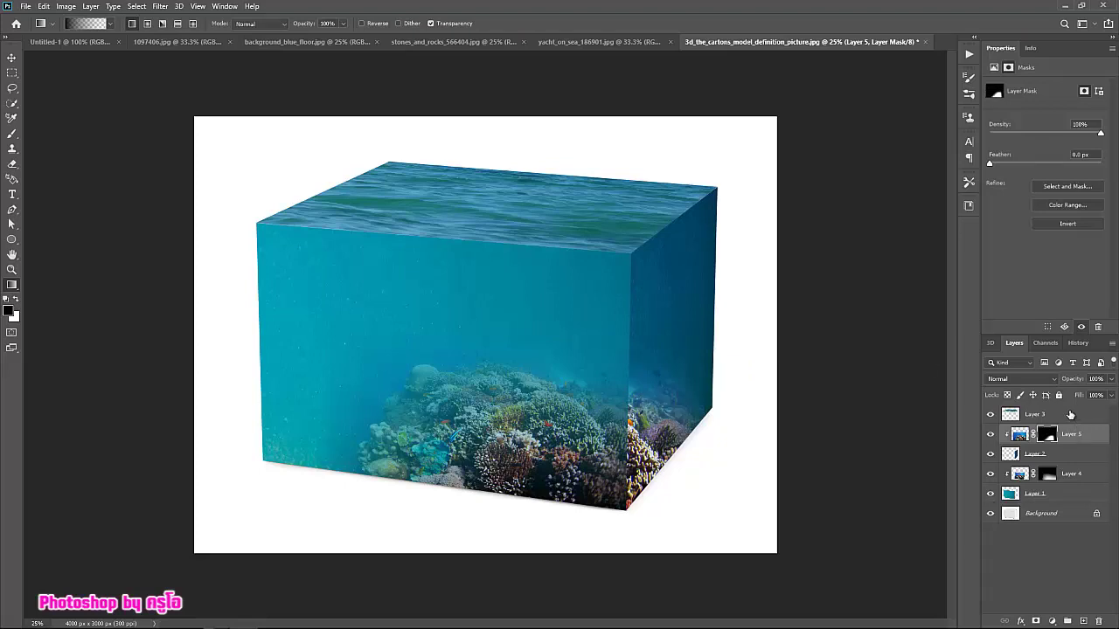
left_click(1070, 414)
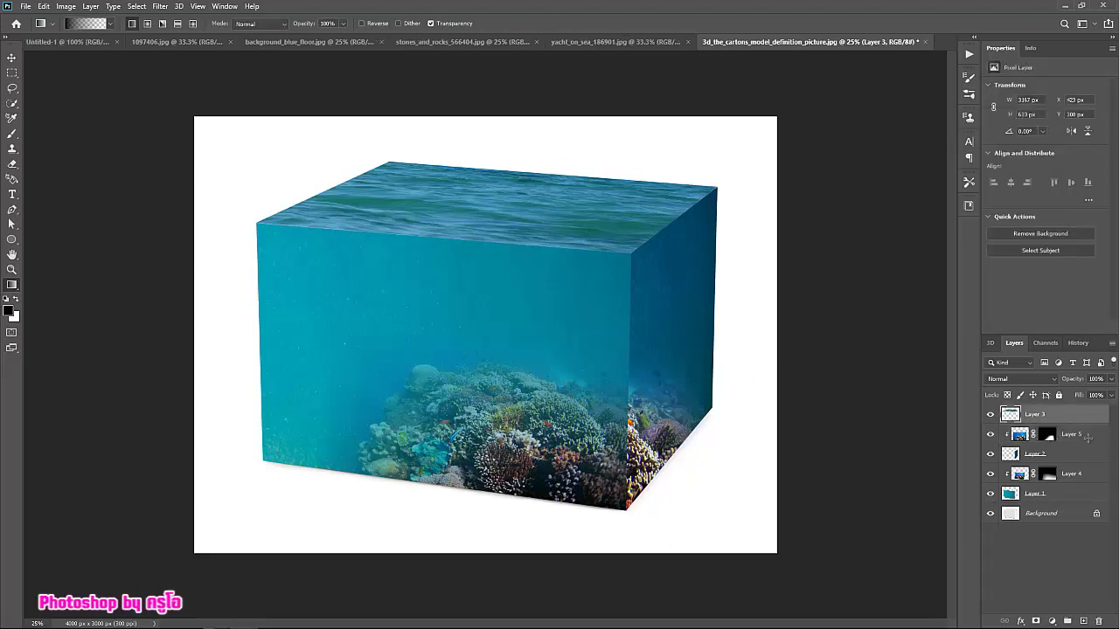
Add a clipped Curves adjustment layer darkening the side-face coral Layer 5.
left_click(1088, 437)
left_click(1051, 621)
left_click(1040, 470)
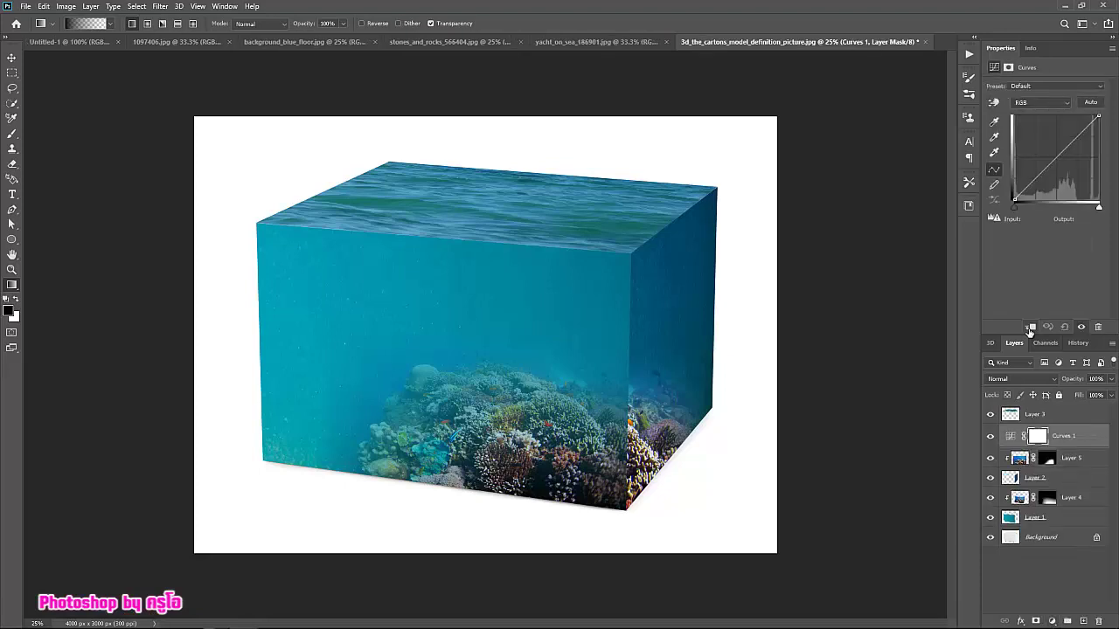
left_click(1029, 327)
left_click_drag(1053, 156, 1060, 169)
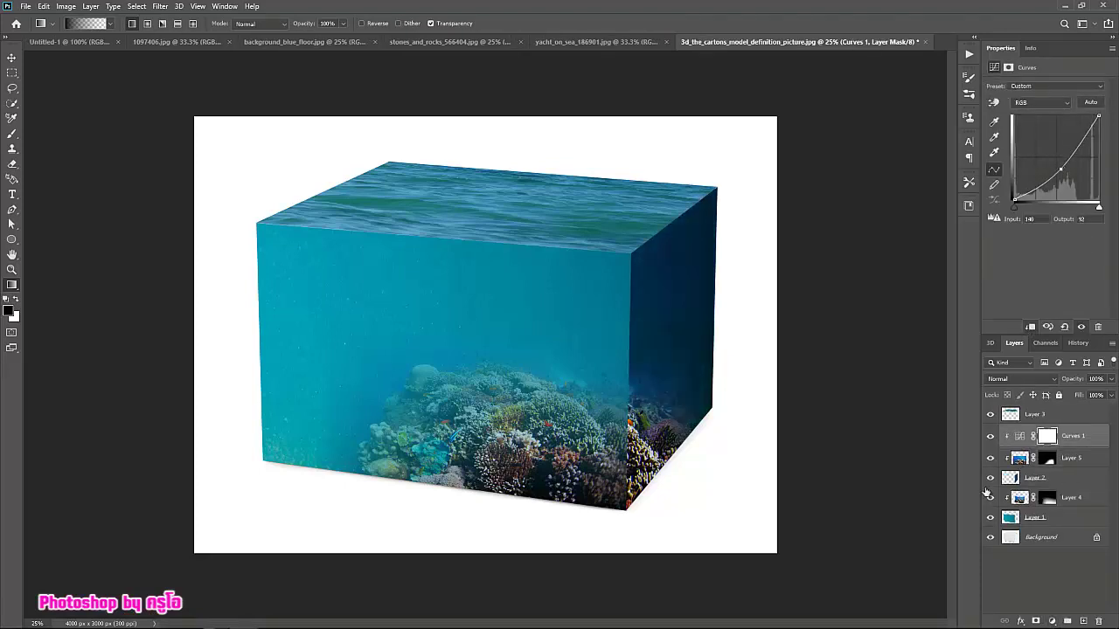
Add a clipped Curves adjustment layer darkening the front-face coral Layer 4.
left_click(1075, 497)
left_click(1051, 622)
left_click(1040, 470)
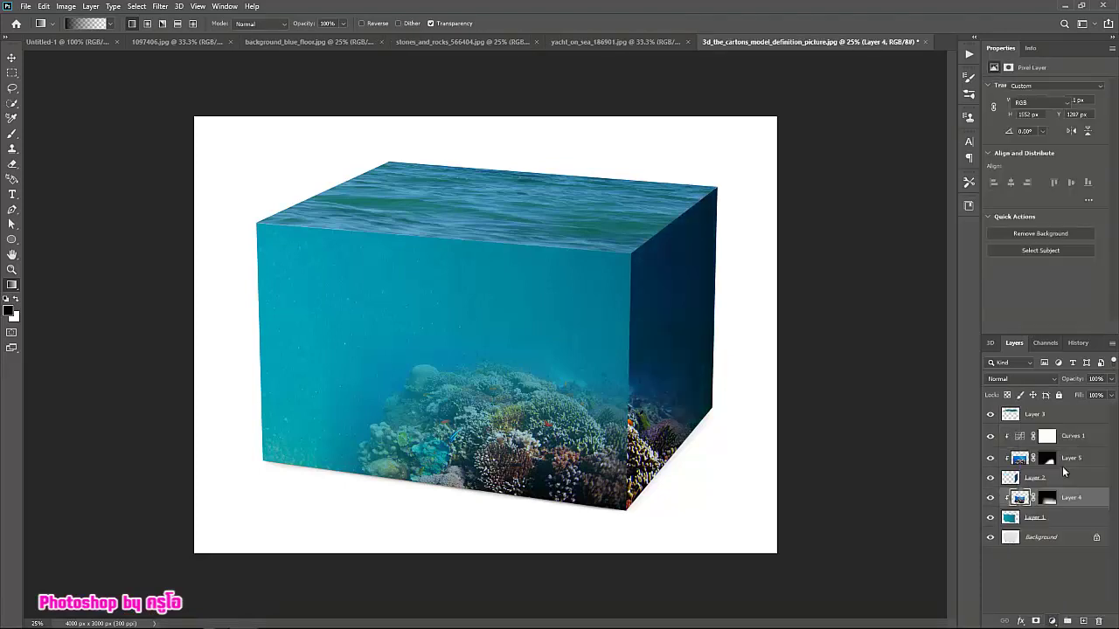
left_click(1029, 327)
left_click_drag(1057, 157, 1057, 166)
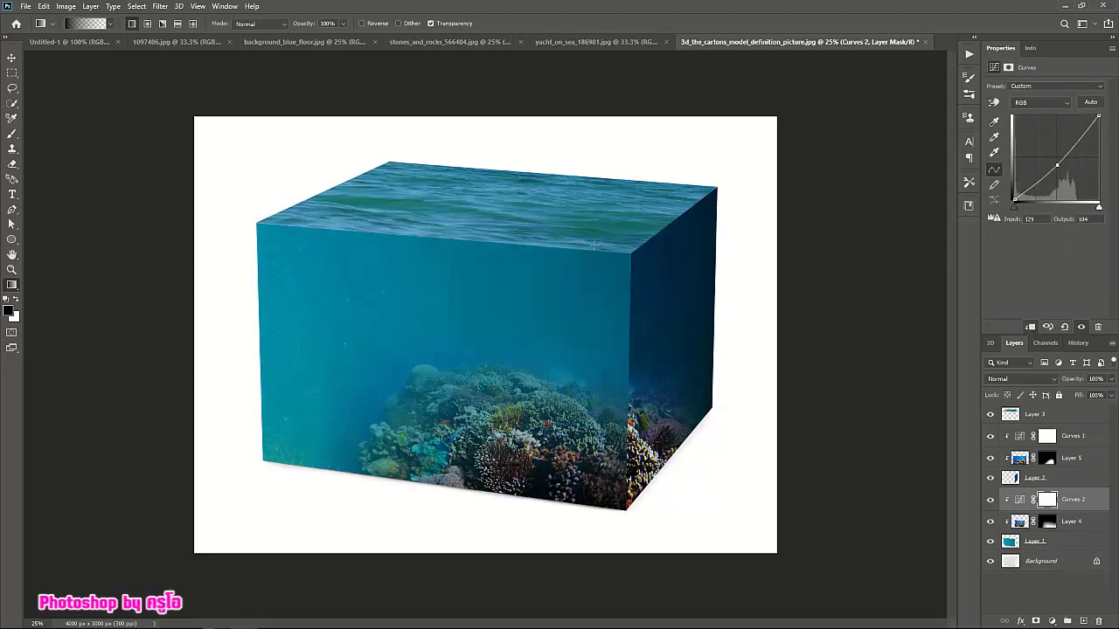
Darken the top water Layer 3 with Image > Adjustments > Curves.
left_click(1065, 416)
left_click(65, 6)
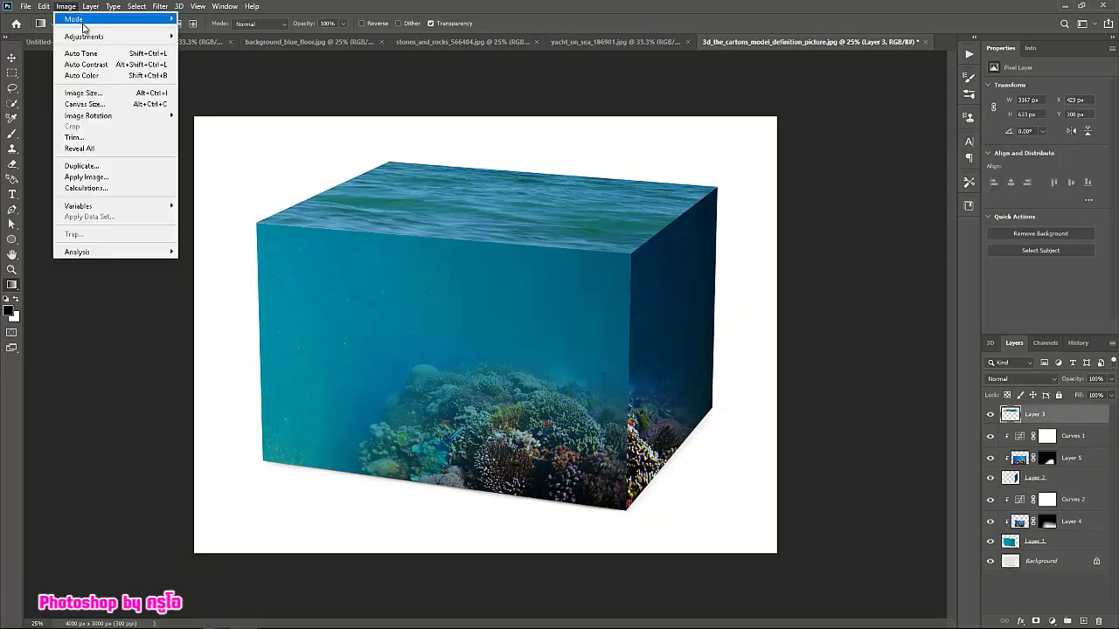
left_click(350, 62)
left_click_drag(870, 232, 874, 244)
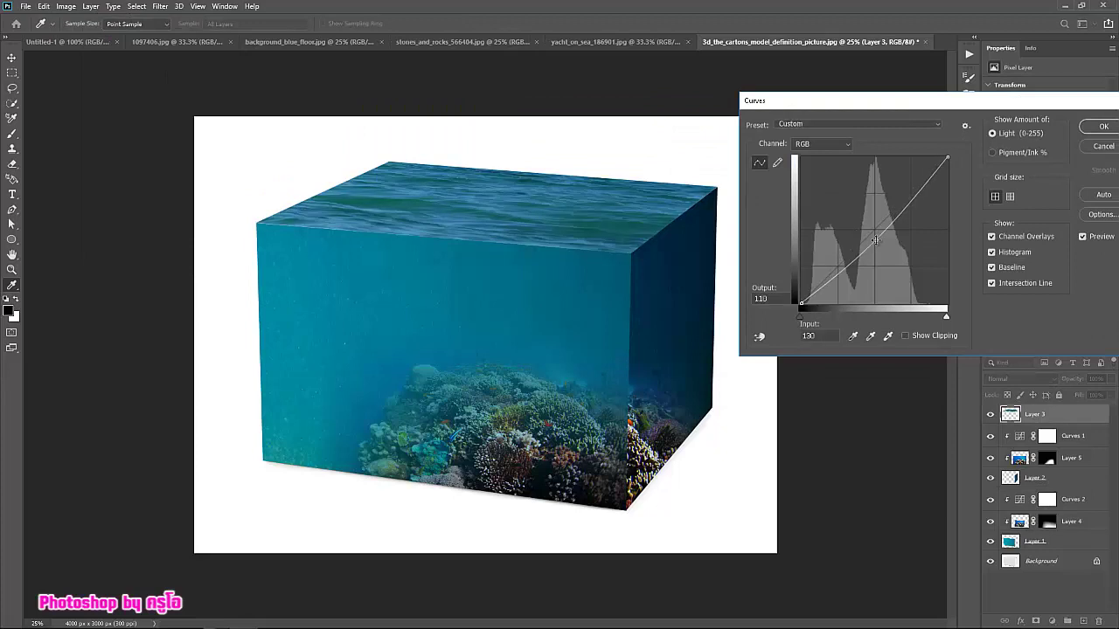
left_click(1099, 129)
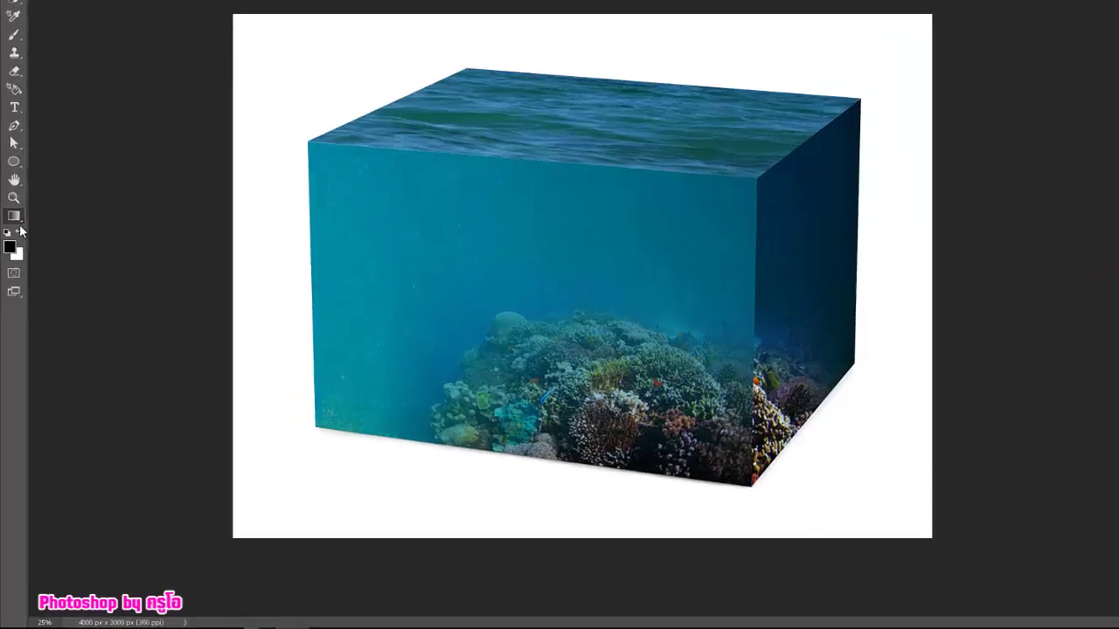
Dodge the cube's top-front and top-back edges at 85% exposure to lighten them.
left_click(15, 286)
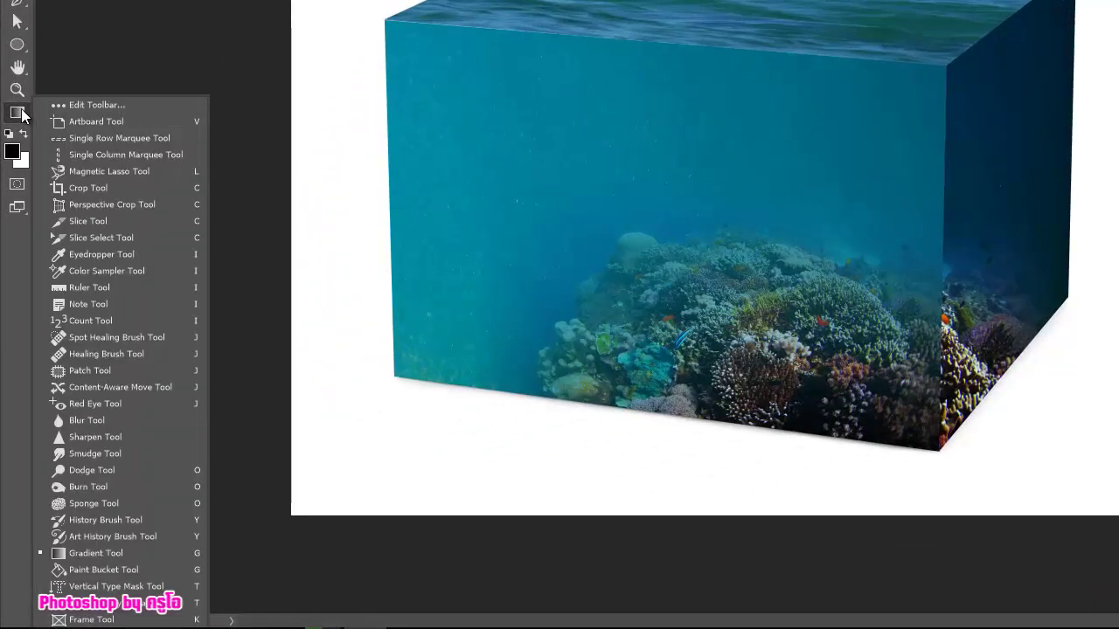
left_click(100, 469)
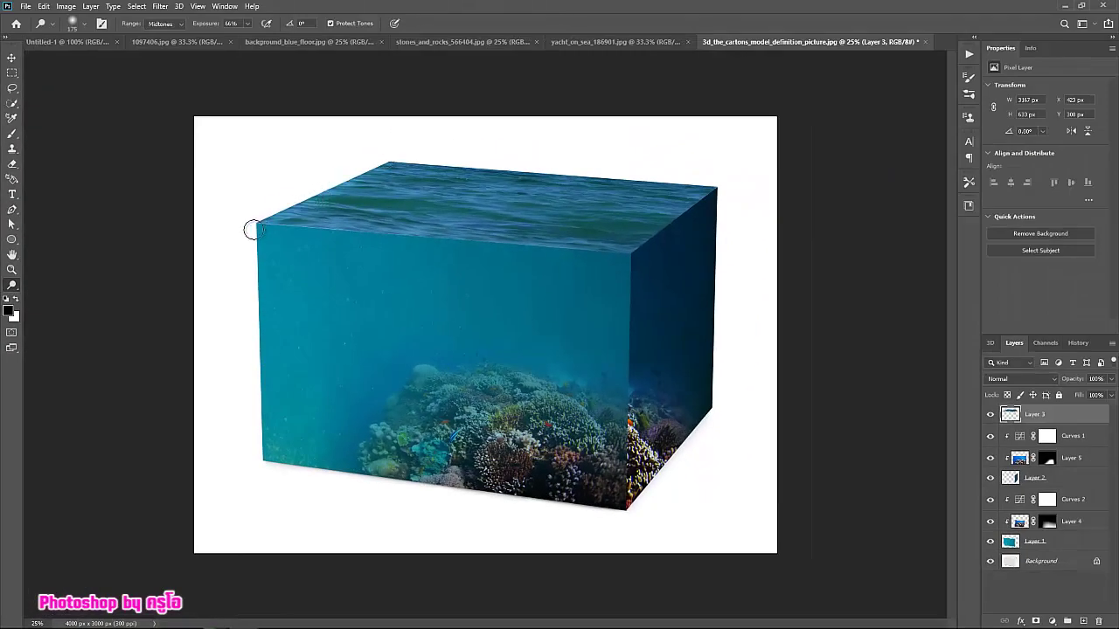
left_click_drag(250, 23, 266, 42)
mouse_move(256, 229)
left_mouse_down()
mouse_move(629, 265)
mouse_move(685, 221)
left_mouse_up()
mouse_move(682, 182)
left_mouse_down()
mouse_move(450, 154)
mouse_move(568, 168)
left_mouse_up()
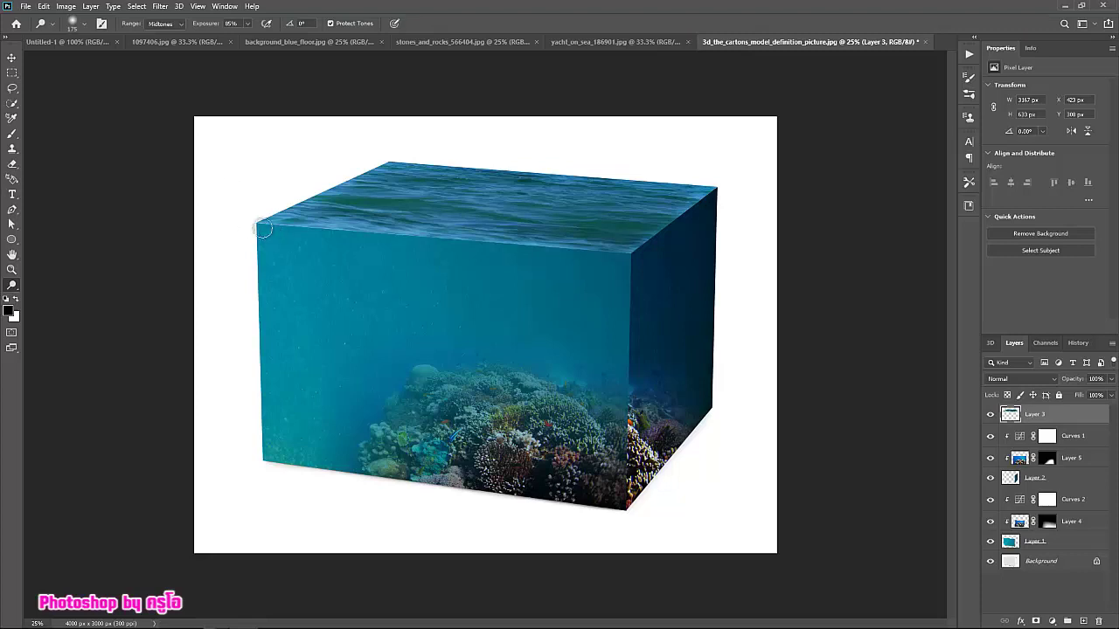
left_click(1075, 542)
left_click(1073, 522)
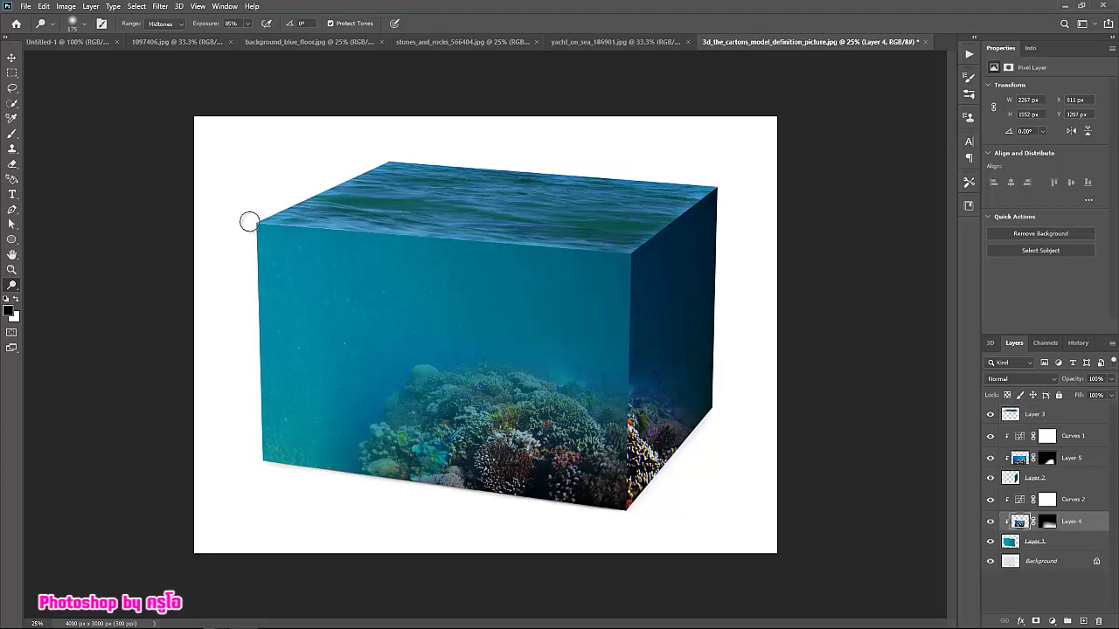
key("alt+bracketleft")
left_click_drag(262, 225, 631, 254)
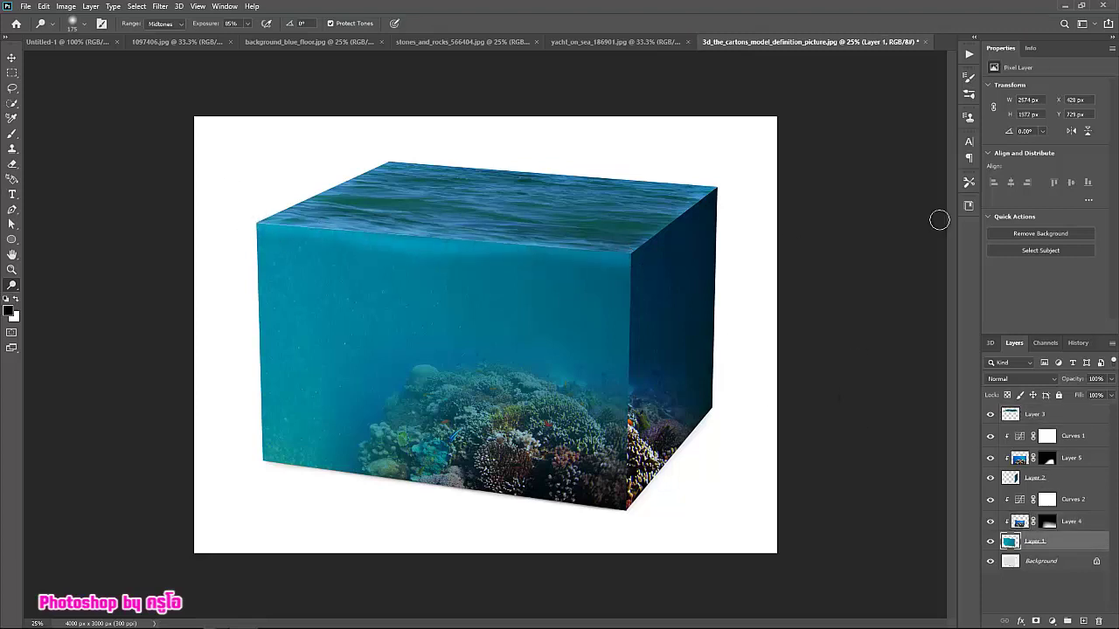
key("ctrl+z")
left_click_drag(260, 227, 633, 249)
Burn the cube's vertical corner edge and its coral darker on Layer 5.
left_click(715, 186, "ctrl")
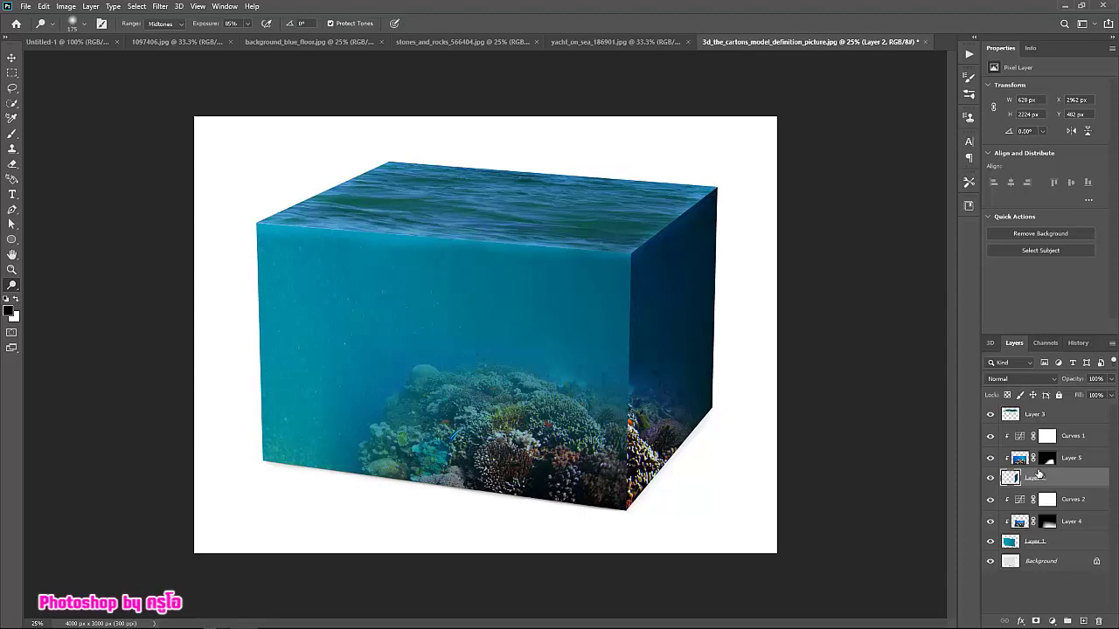
left_click(1036, 461)
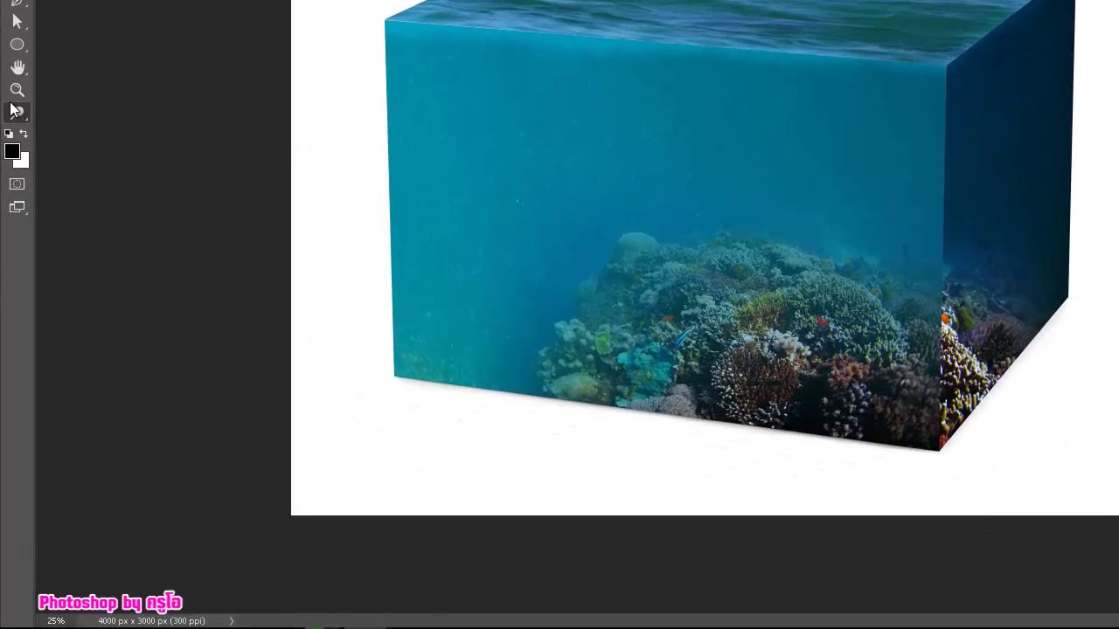
right_click(11, 285)
left_click(49, 511)
mouse_move(947, 305)
left_mouse_down()
mouse_move(944, 428)
mouse_move(949, 262)
mouse_move(962, 404)
mouse_move(943, 325)
mouse_move(973, 267)
mouse_move(929, 355)
mouse_move(950, 430)
left_mouse_up()
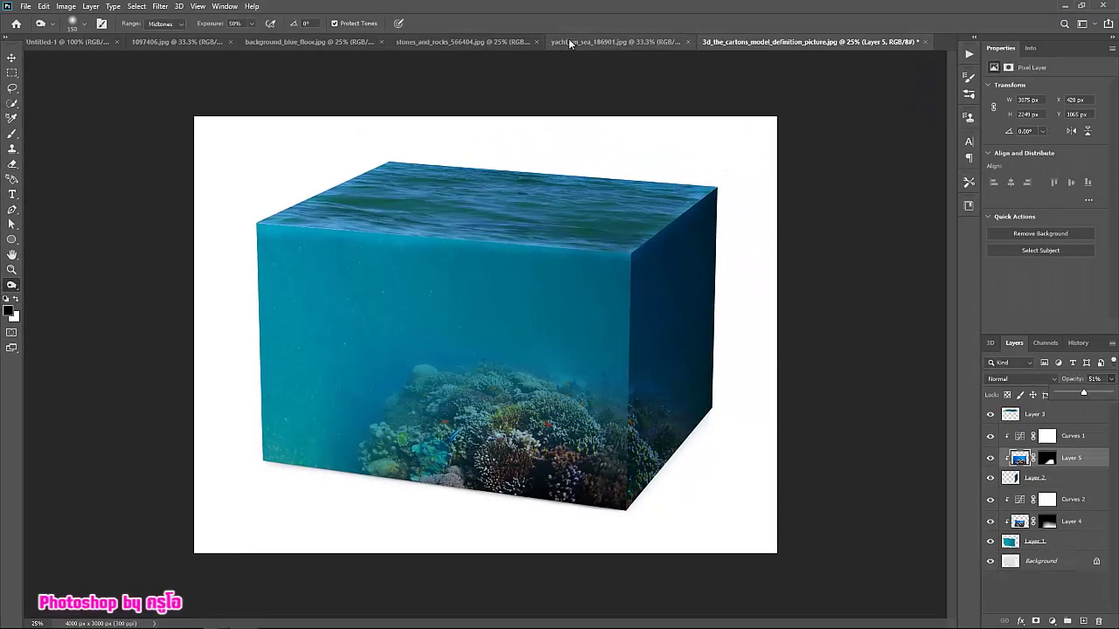
Open the whale PNG image file.
left_click(26, 6)
left_click(39, 33)
scroll(539, 160, "down", 3)
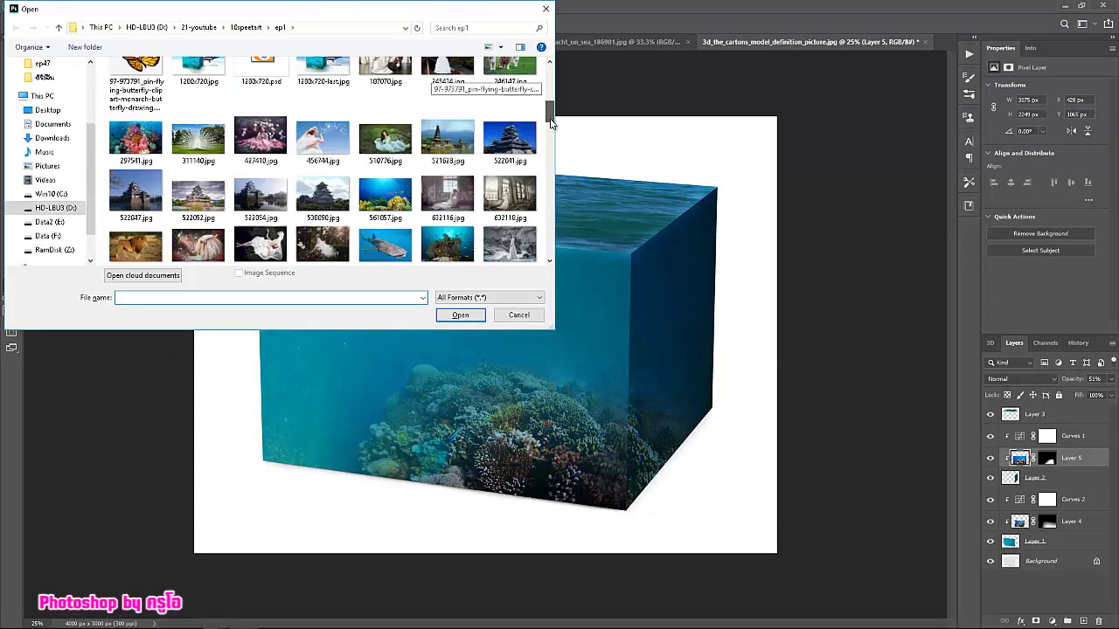
scroll(539, 184, "down", 3)
scroll(539, 210, "down", 3)
scroll(539, 250, "down", 3)
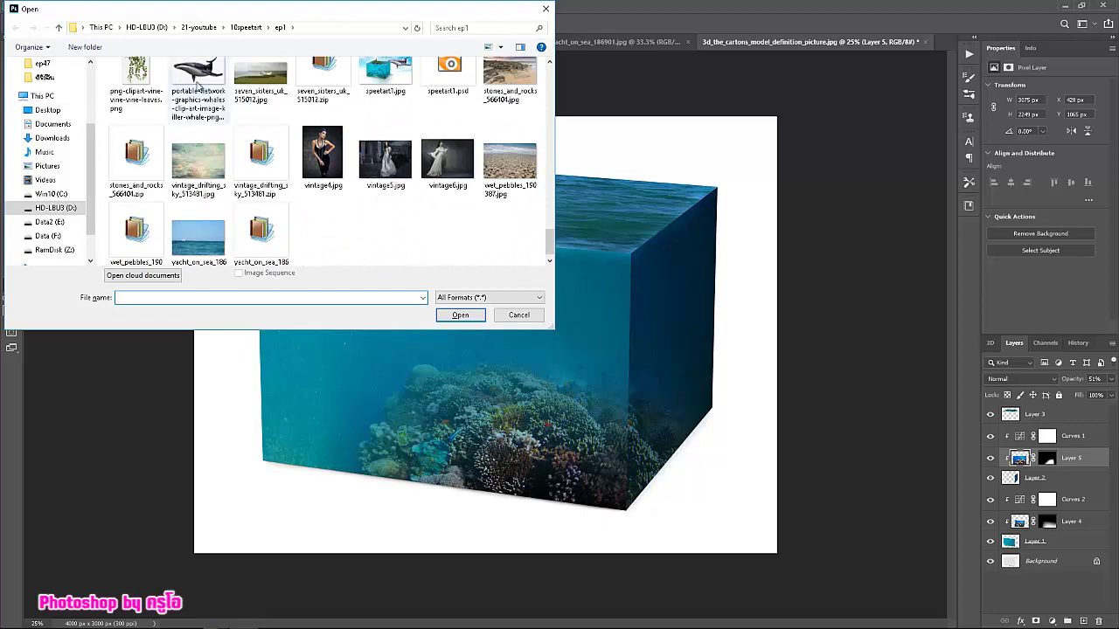
left_click(198, 80)
double_click(186, 107)
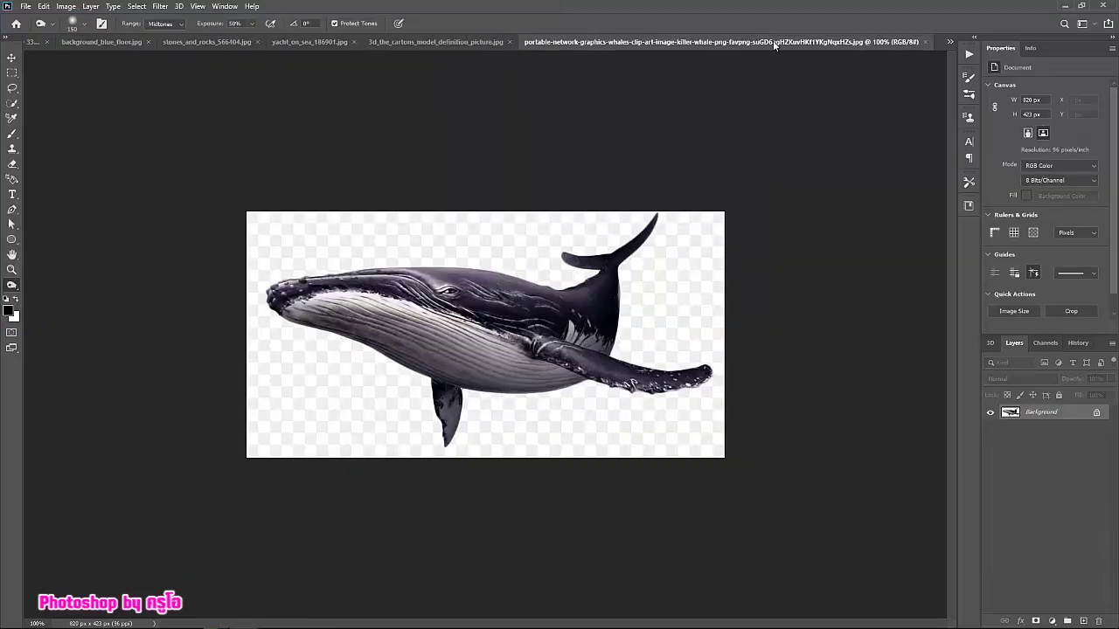
Bring the whale into the cube document, release its clipping mask, and move it into the water.
left_click_drag(773, 40, 773, 57)
left_click(420, 309)
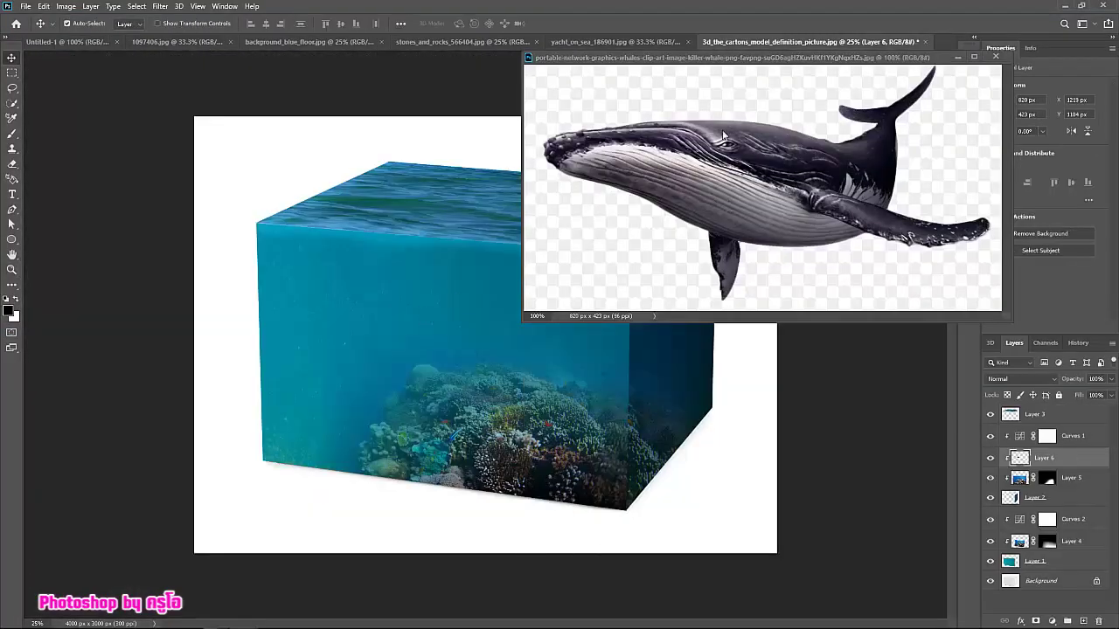
left_click(995, 40)
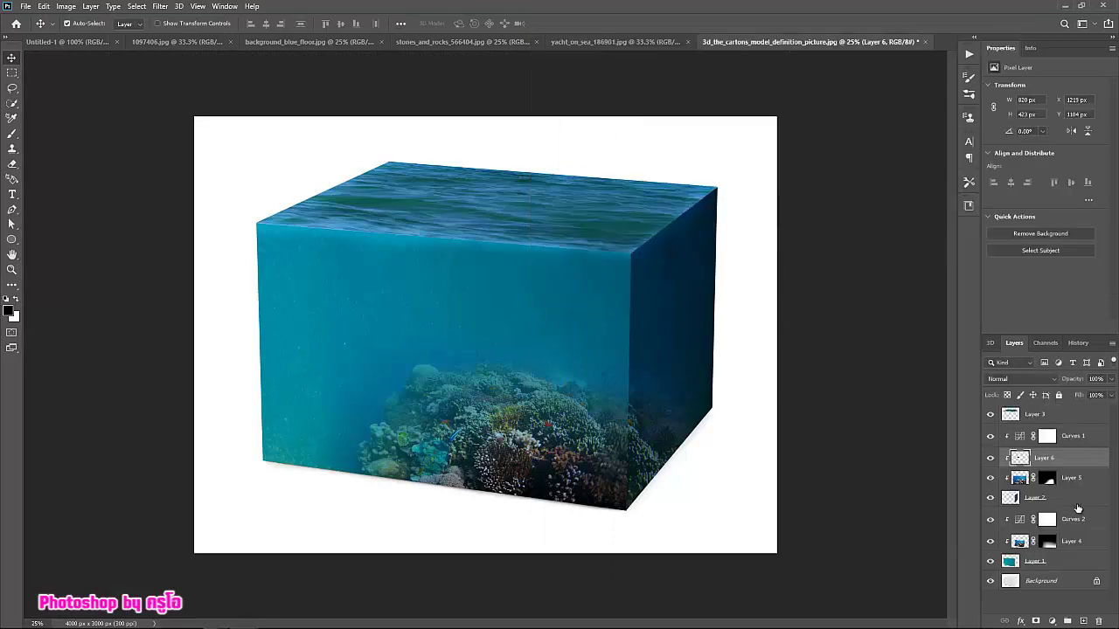
left_click_drag(1040, 415, 1067, 417)
right_click(1055, 434)
left_click(964, 361)
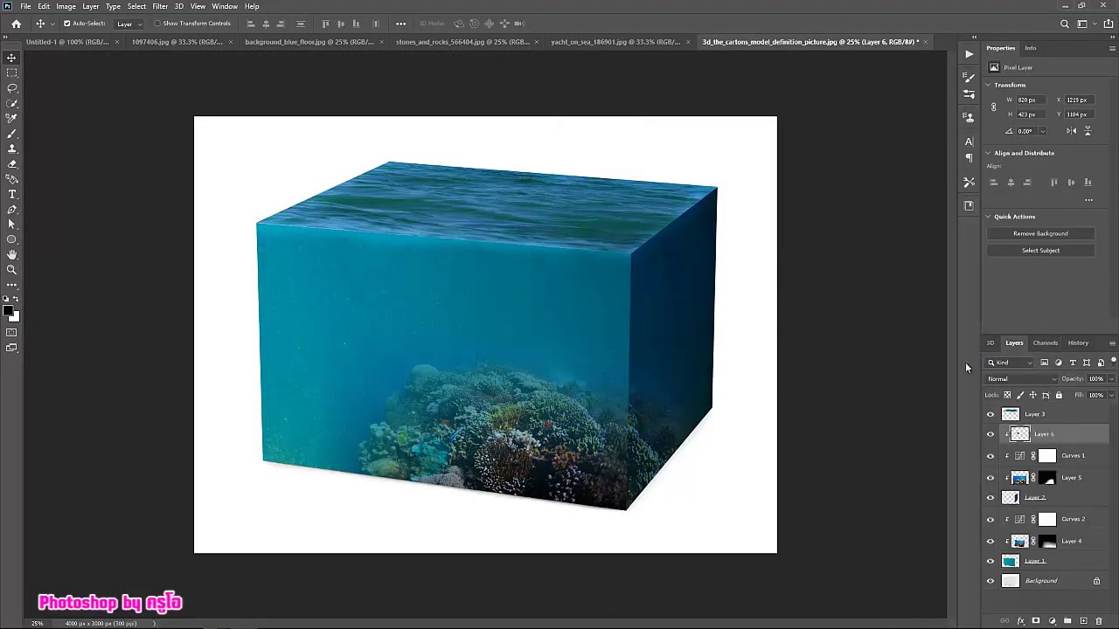
key("ctrl+t")
left_click_drag(412, 332, 479, 336)
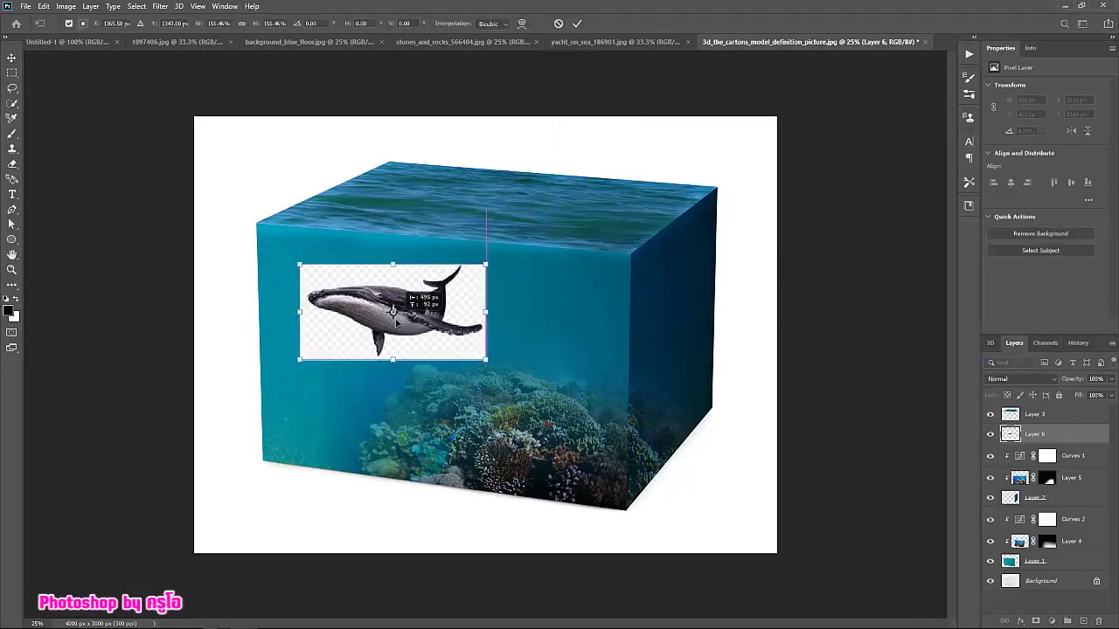
left_click(576, 23)
Select the whale subject, mask out its background, and preview Linear Dodge (Add) blending.
key("w")
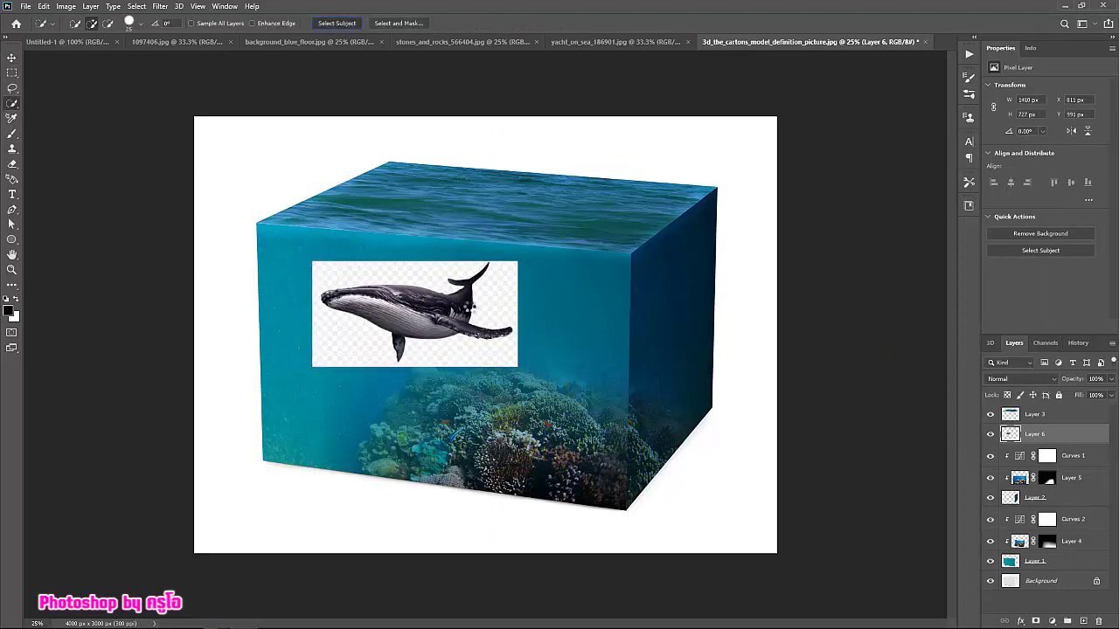
left_click(336, 23)
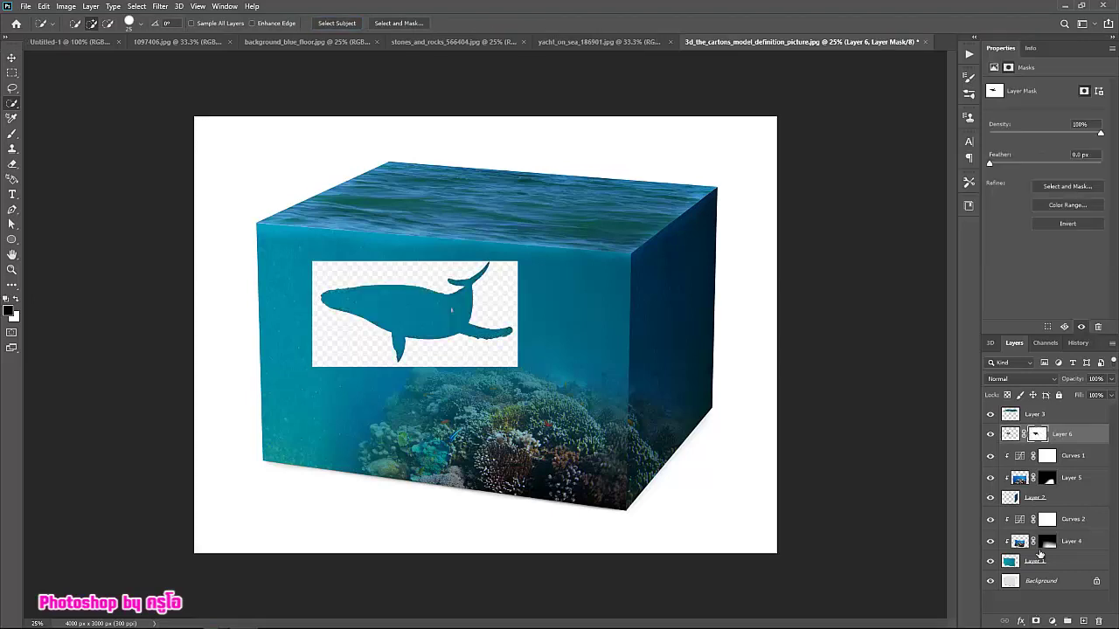
left_click(1036, 622)
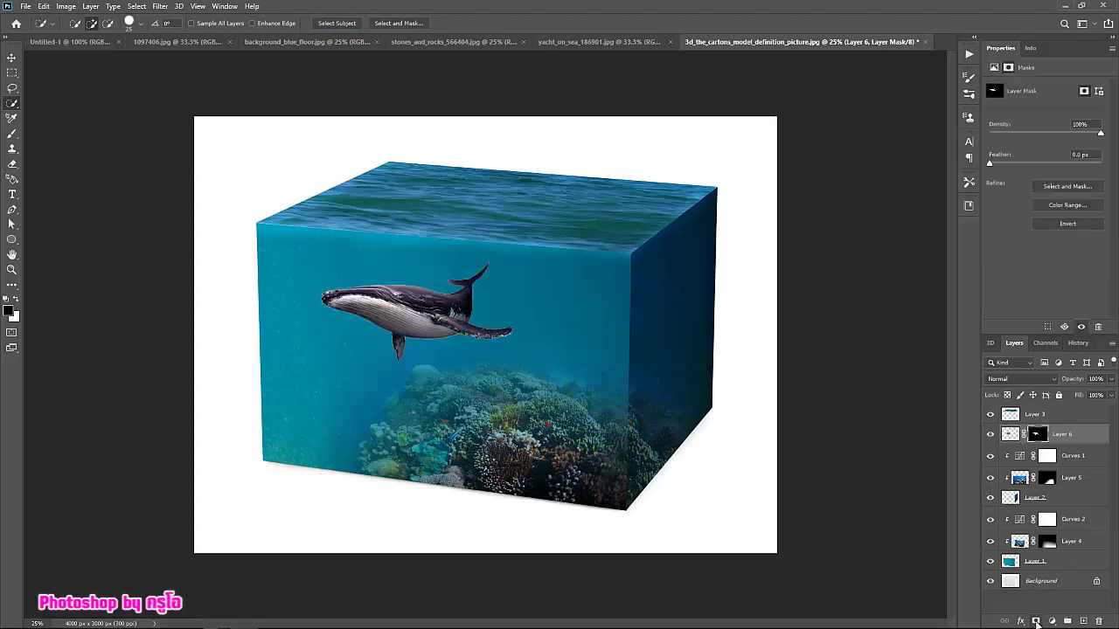
left_click(13, 270)
left_click(1021, 378)
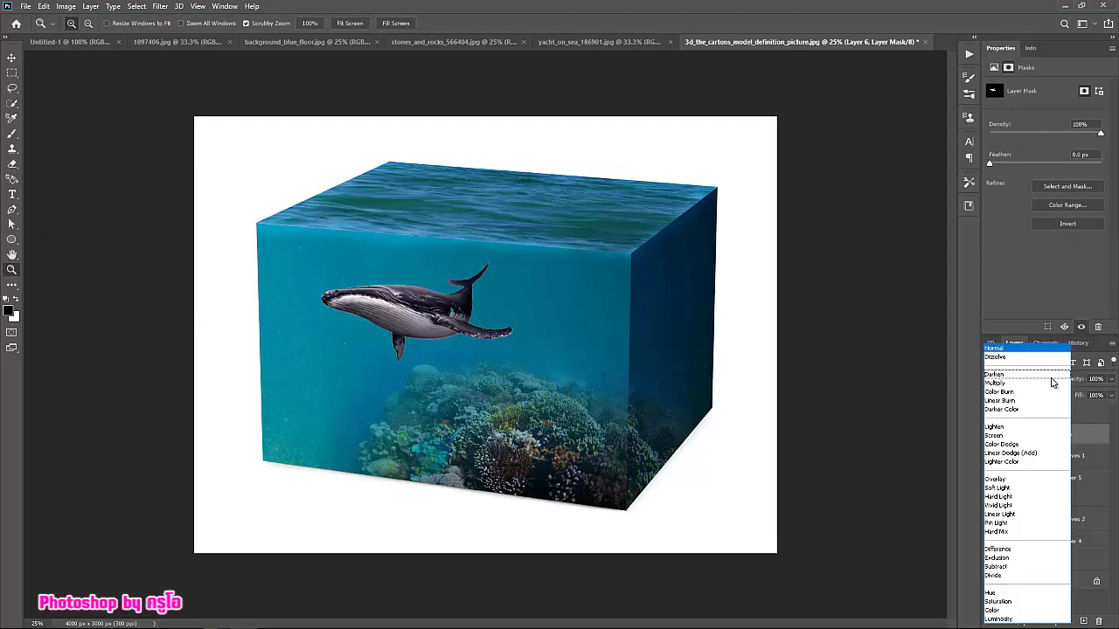
Set the whale to Overlay at 75% opacity, enlarge it slightly and shift it left.
left_click(1010, 479)
left_click_drag(1111, 379, 1099, 395)
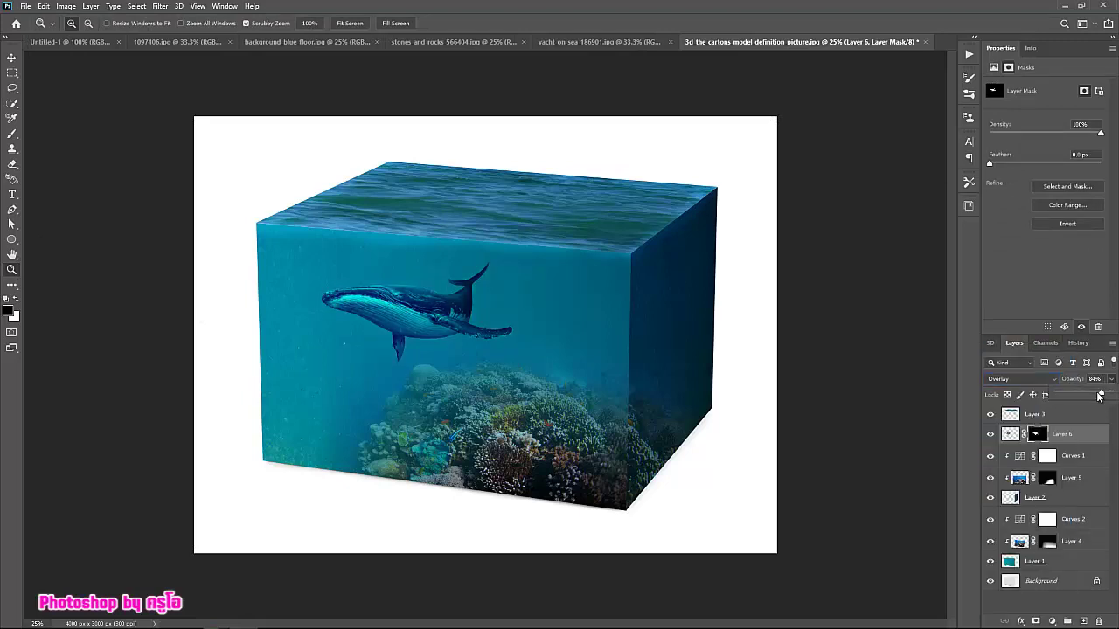
key("v")
left_click_drag(455, 297, 423, 286)
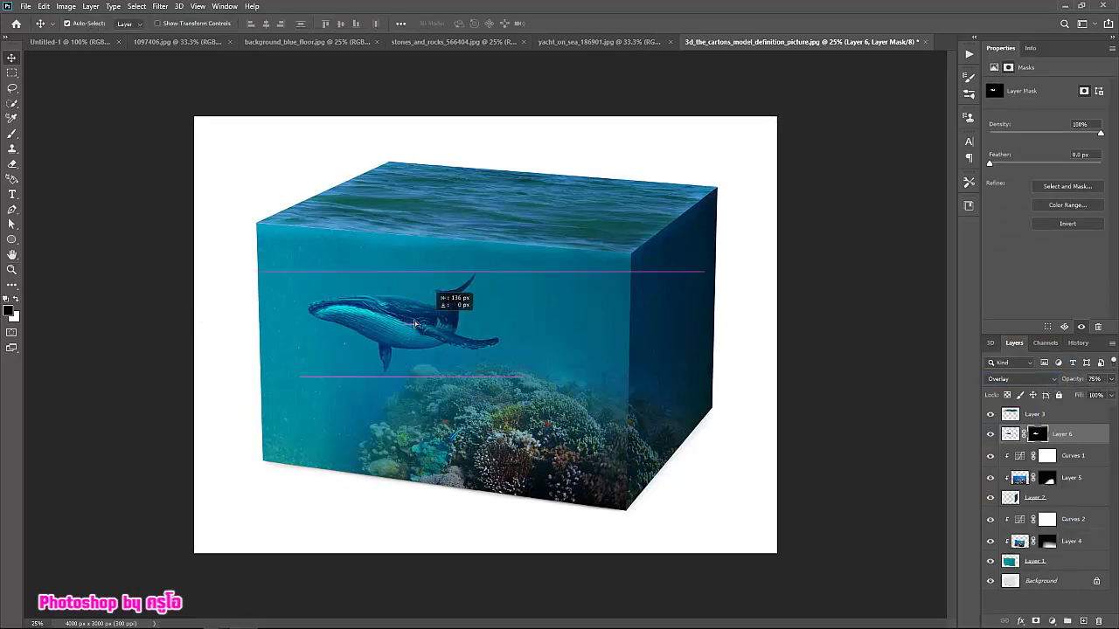
key("ctrl+t")
left_click_drag(487, 270, 519, 245)
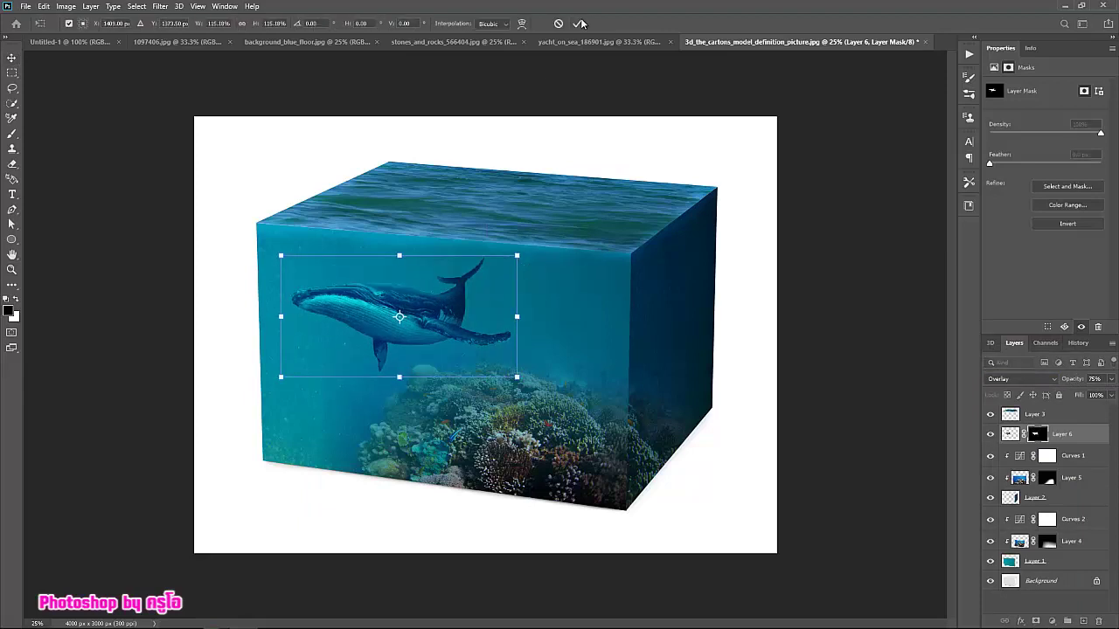
key("Return")
left_click_drag(374, 311, 364, 309)
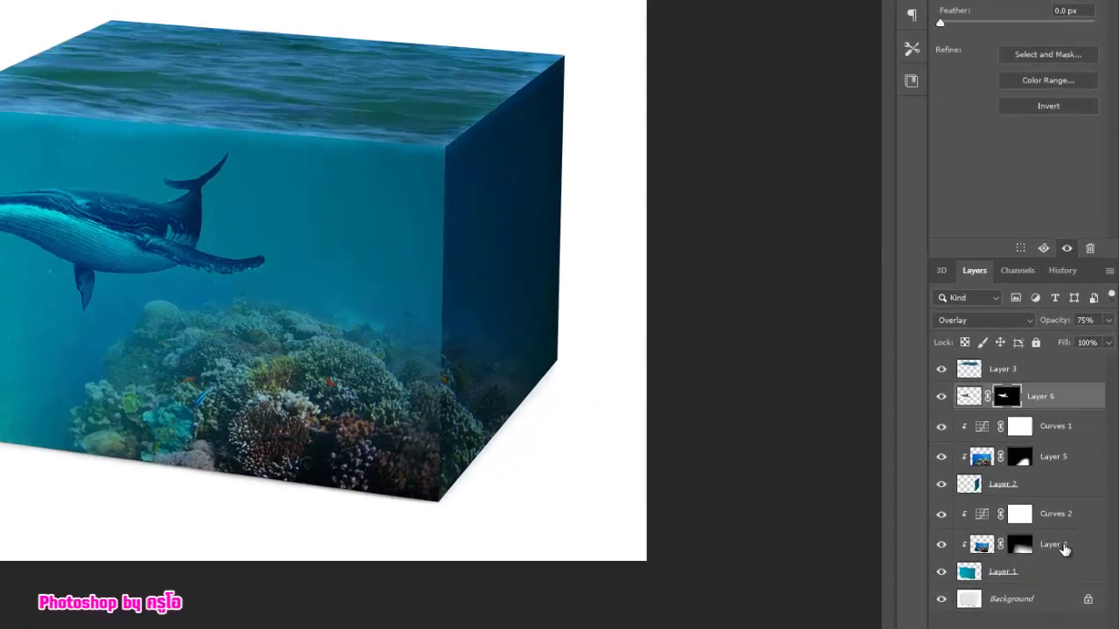
left_click(1063, 541)
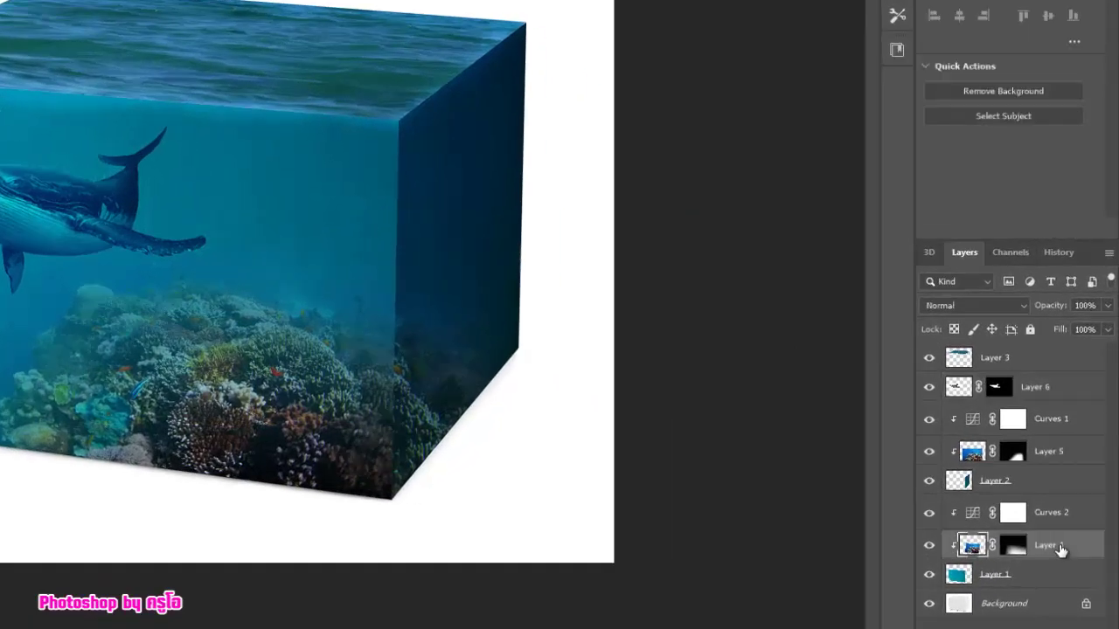
Group Layer 3 through Layer 1 into a layer group named 'cube'.
left_click(1011, 577)
left_click(1042, 362, "shift")
right_click(1042, 362)
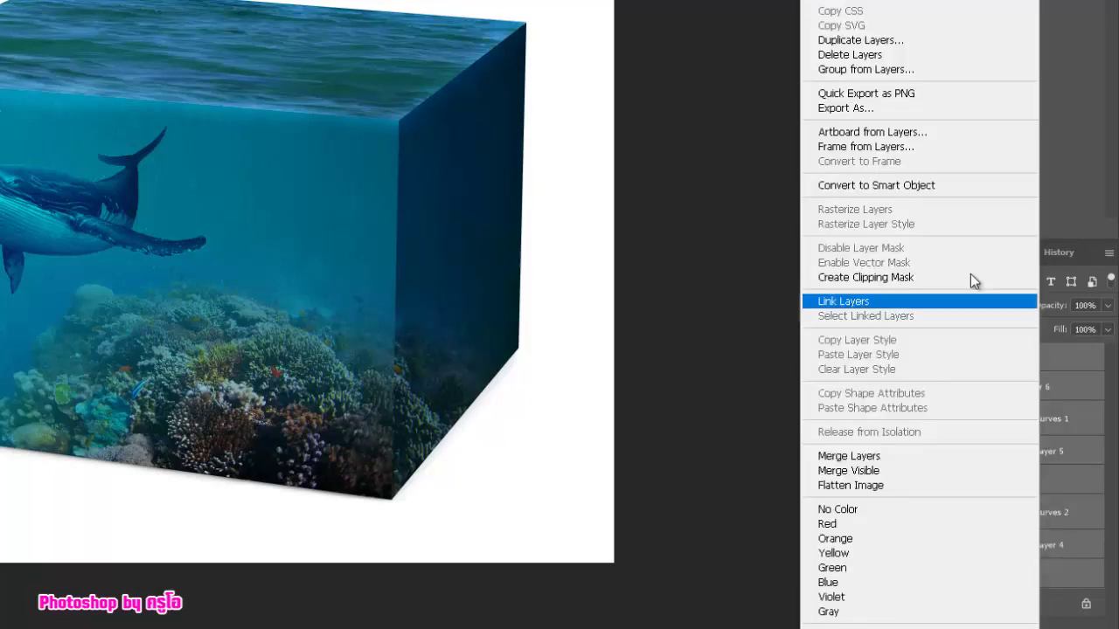
left_click(901, 72)
left_click(429, 35)
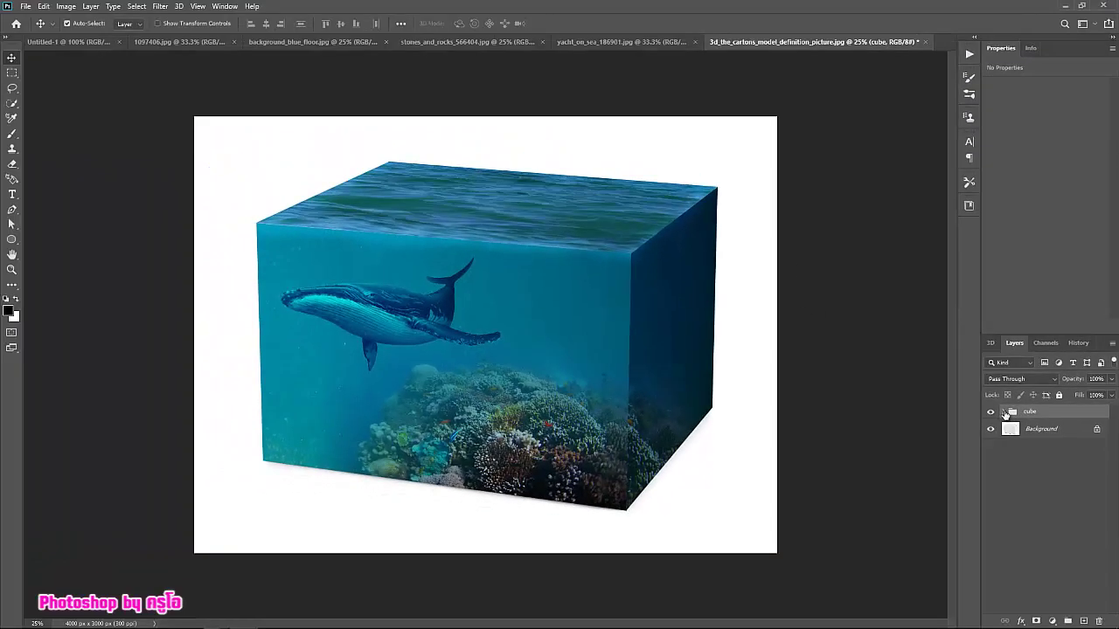
left_click(1003, 411)
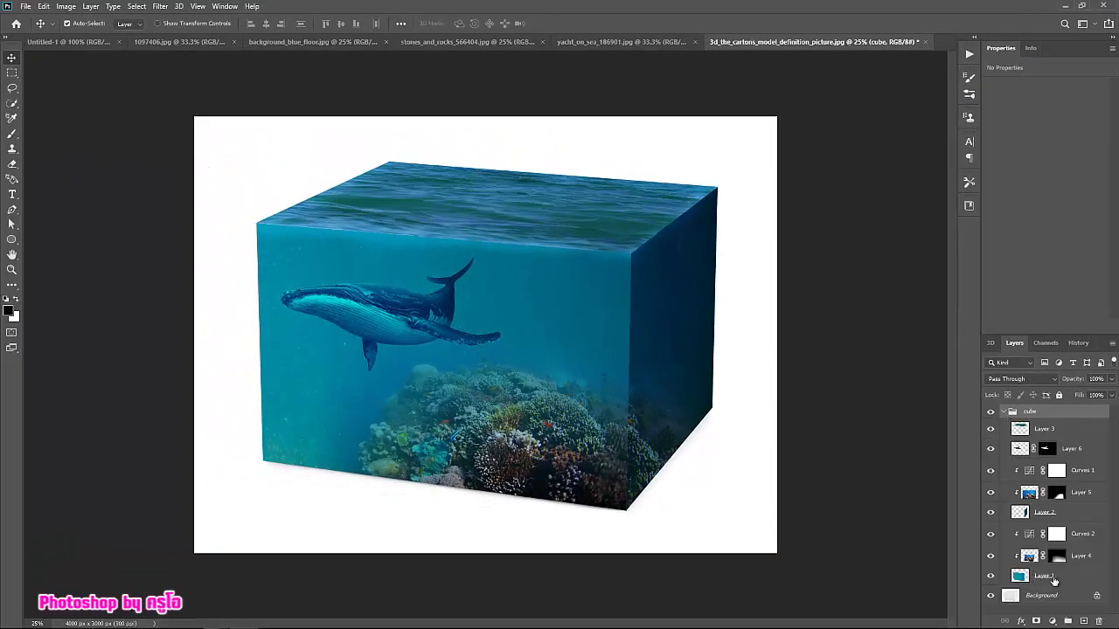
left_click(1074, 559)
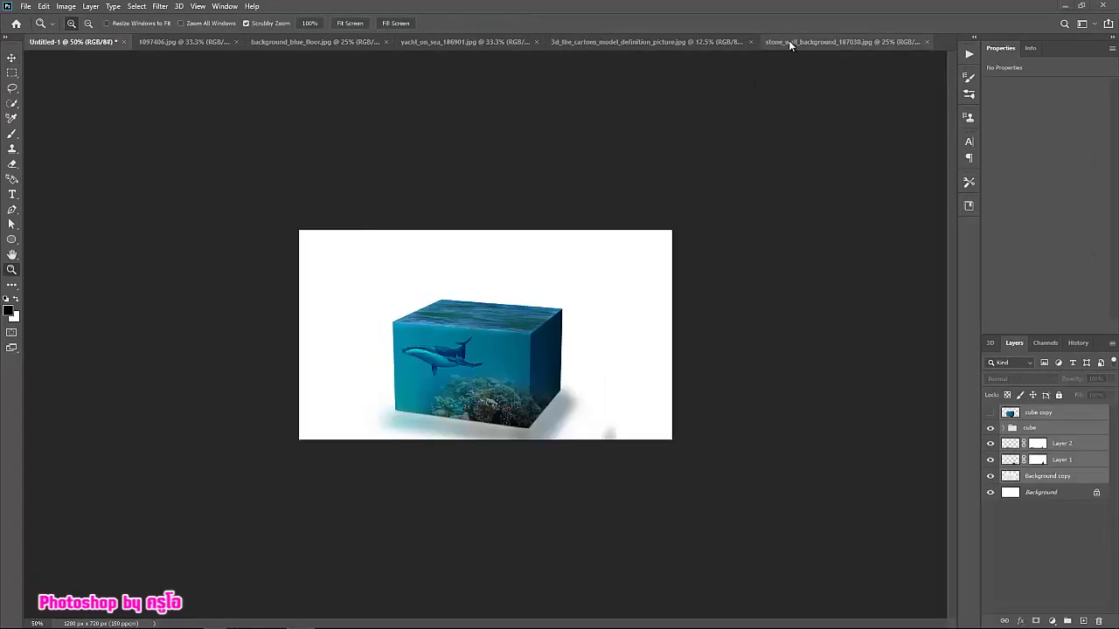
Move the stone wall selection into the composition and scale it toward the ground area.
left_click(790, 40)
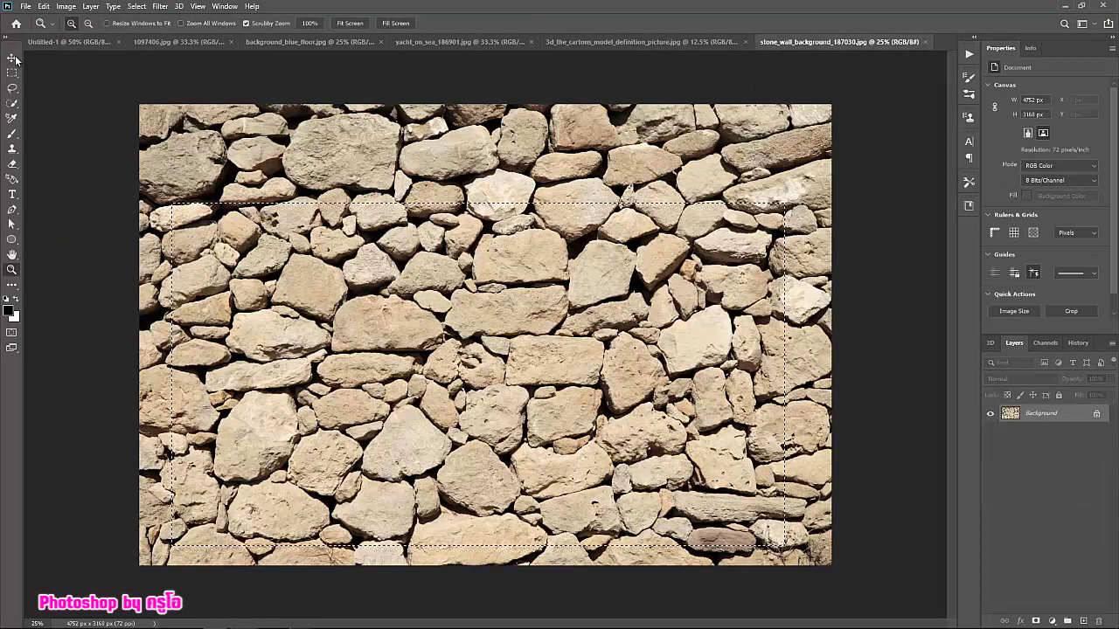
left_click(14, 59)
left_click_drag(603, 363, 537, 249)
key("ctrl+t")
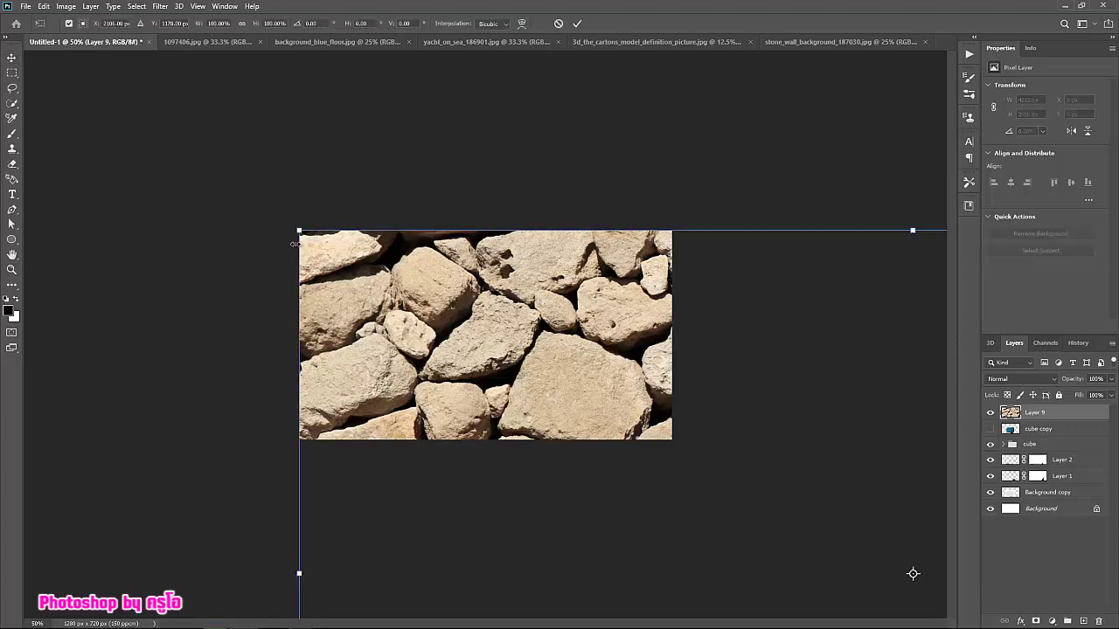
left_click_drag(294, 244, 300, 310)
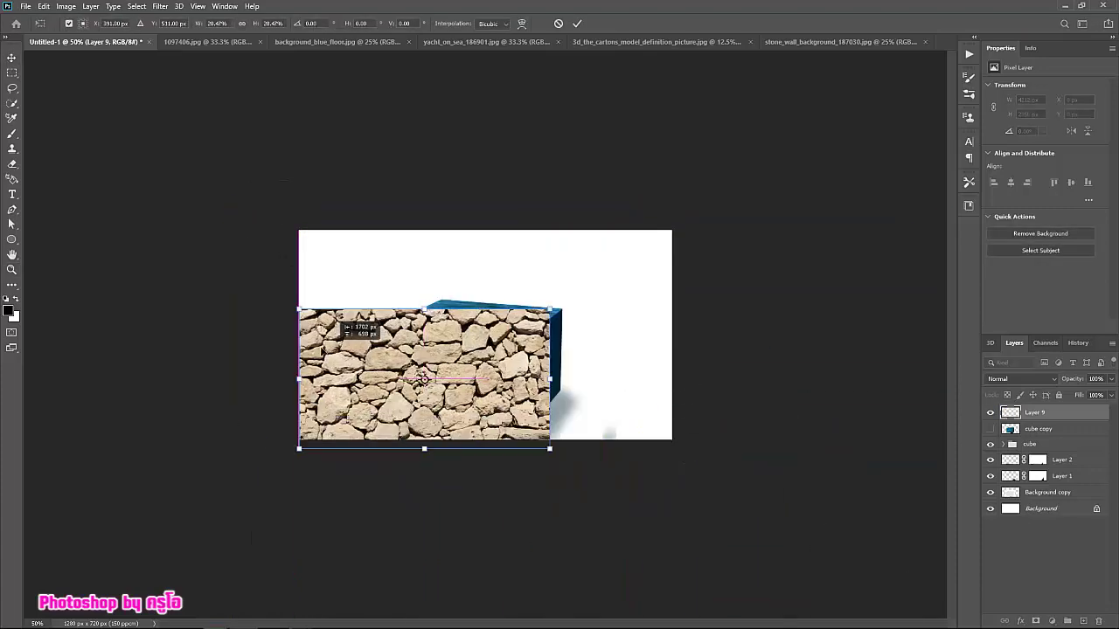
left_click_drag(424, 377, 437, 416)
Reshape the stone layer in perspective into a wide floor trapezoid.
right_click(486, 385)
left_click(507, 456)
mouse_move(559, 488)
left_mouse_down()
mouse_move(654, 544)
mouse_move(822, 511)
mouse_move(932, 579)
left_mouse_up()
right_click(512, 399)
left_click(542, 457)
left_click_drag(591, 382, 671, 382)
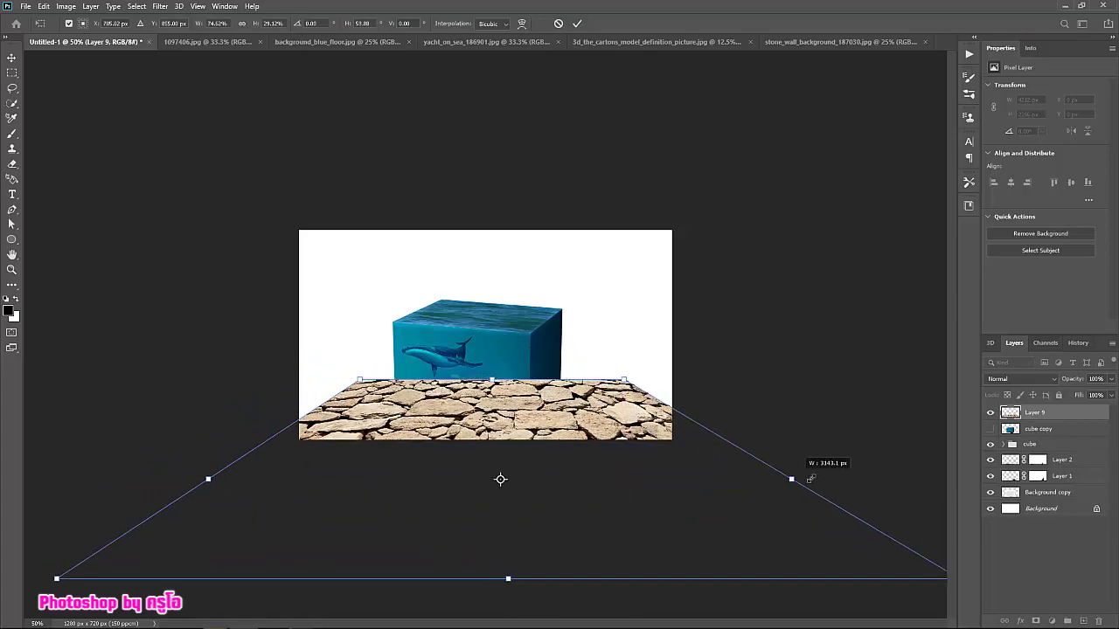
left_click_drag(774, 479, 888, 479)
left_click_drag(205, 477, 72, 478)
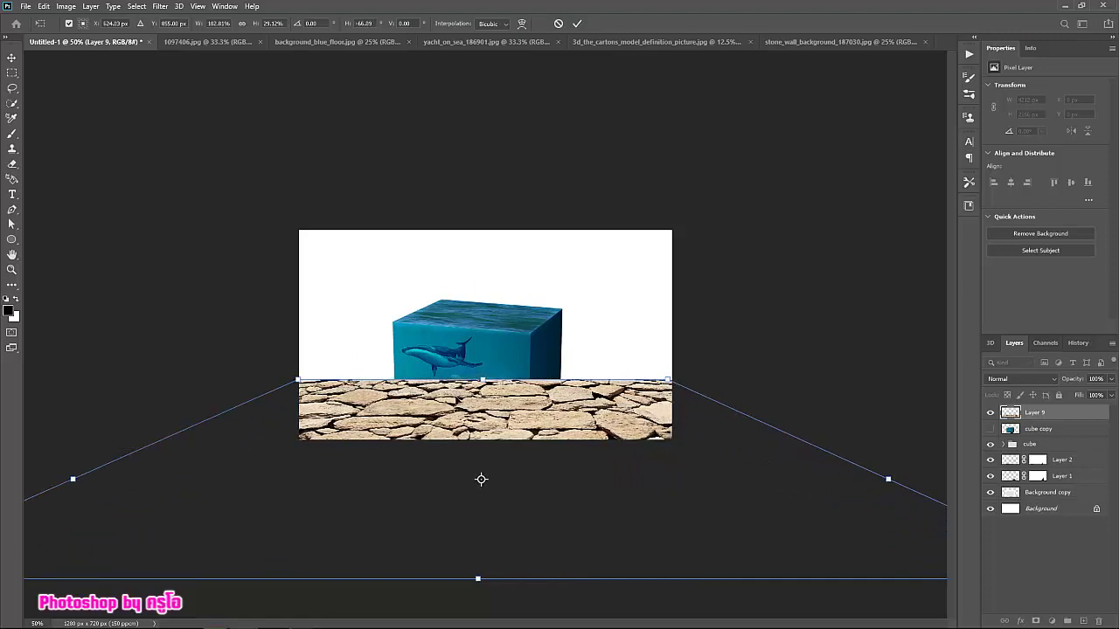
left_click(578, 24)
Put Layer 9 beneath the cube layers, hide the white background copy, and raise the floor slightly.
left_click_drag(1049, 412, 1081, 497)
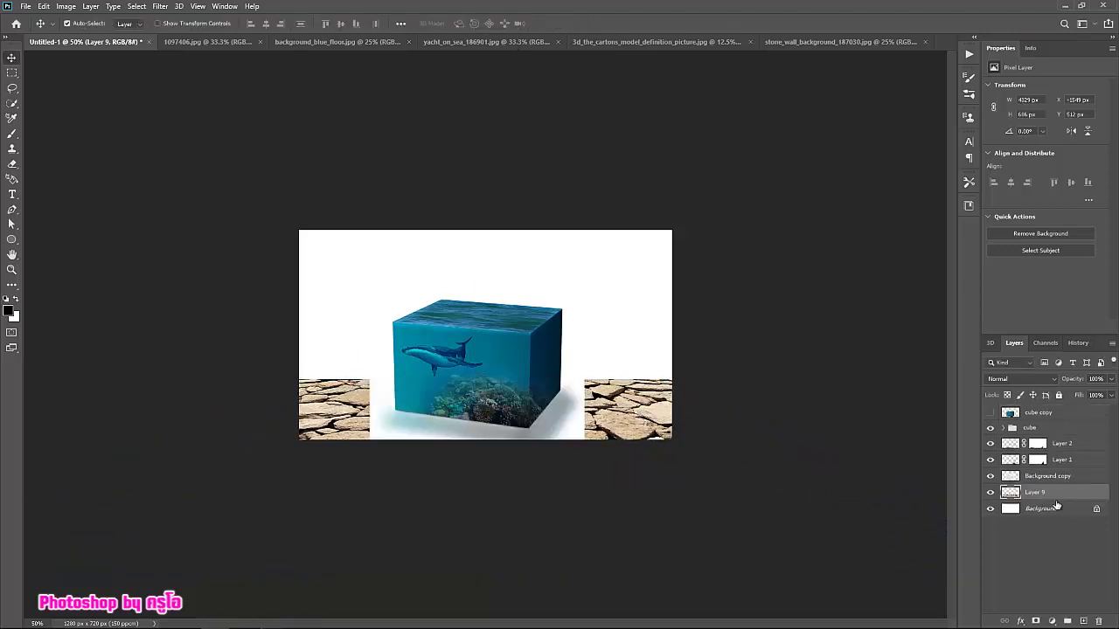
left_click(990, 476)
left_click_drag(622, 423, 617, 408)
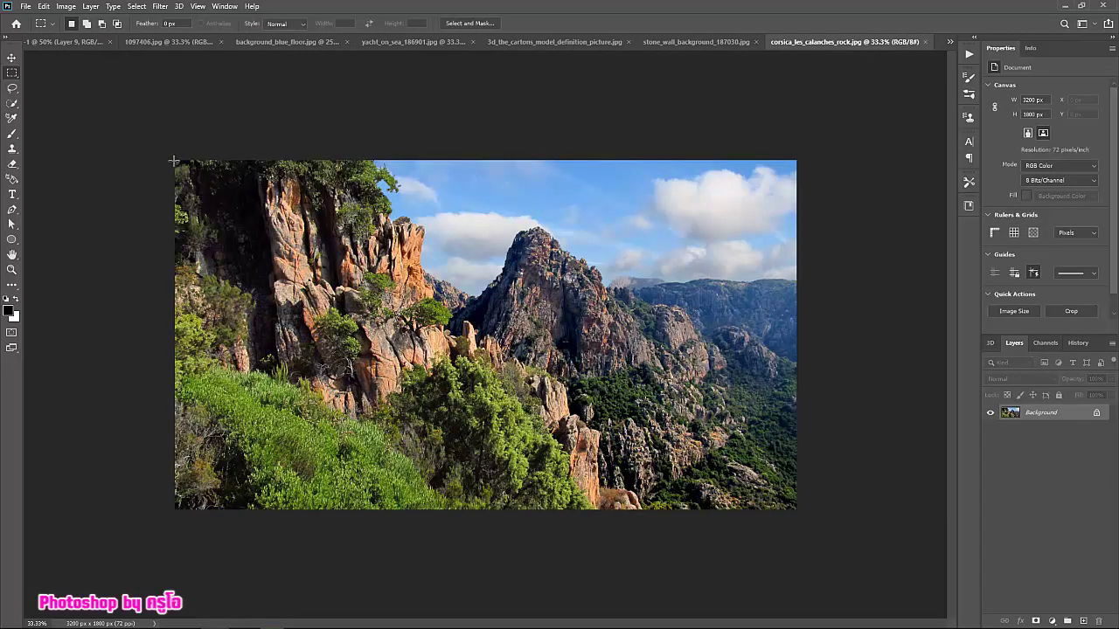
Copy the whole Corsica rock photo and paste it into the composition.
left_click_drag(173, 160, 799, 511)
key("ctrl+c")
left_click(74, 42)
key("ctrl+v")
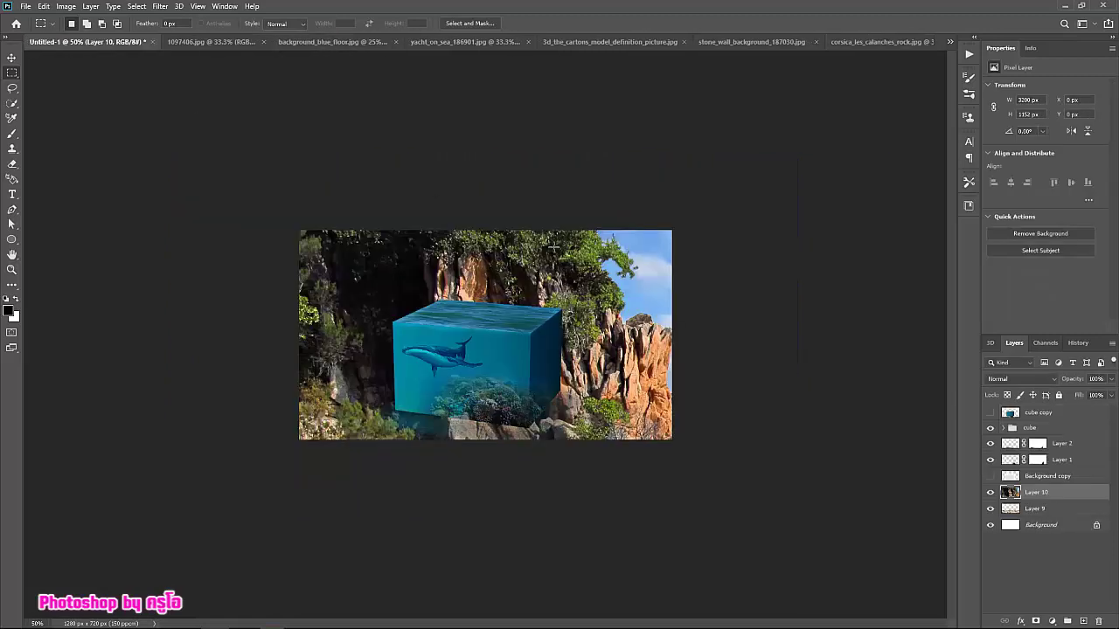
Scale the rock photo to about 46% and move Layer 10 below the stone floor.
key("ctrl+t")
left_click_drag(300, 230, 819, 415)
left_click_drag(878, 463, 317, 273)
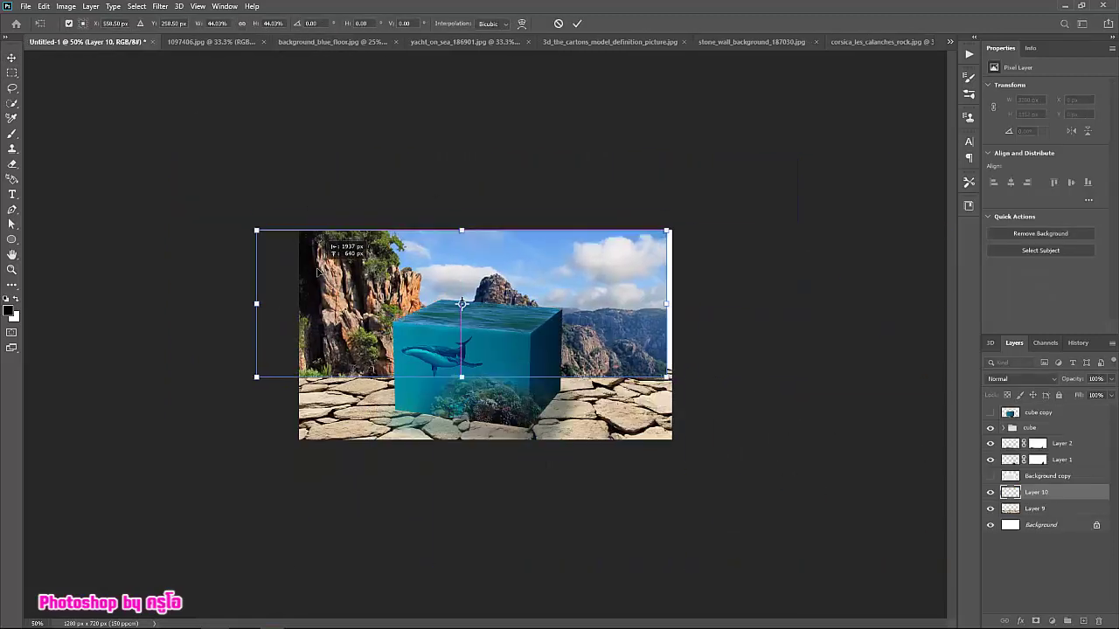
left_click_drag(667, 230, 688, 221)
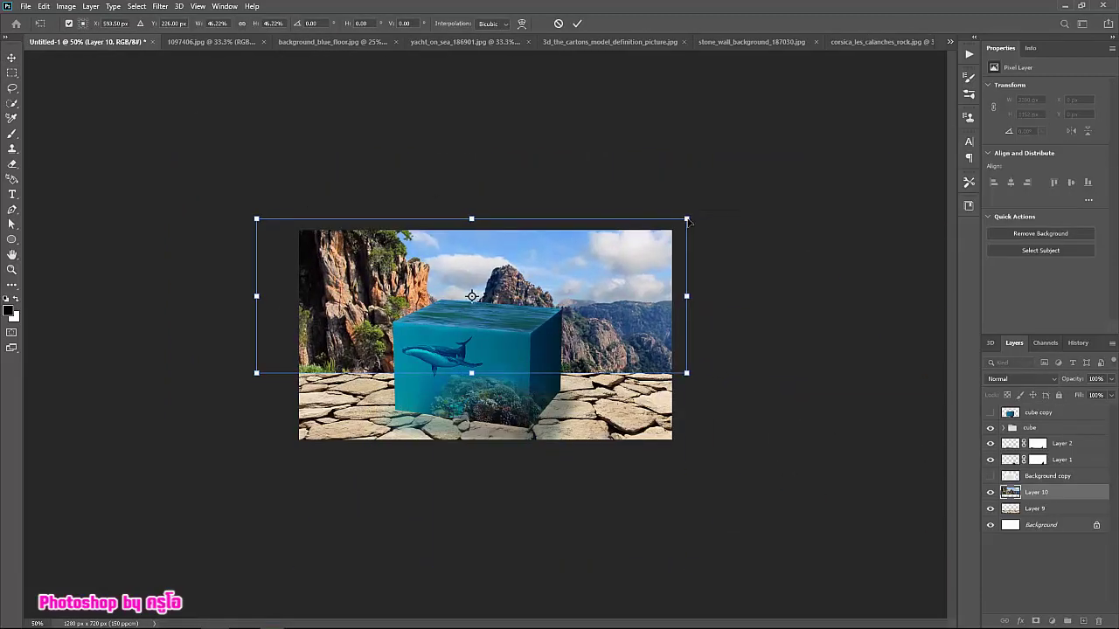
left_click(578, 25)
left_click_drag(1051, 501, 1051, 517)
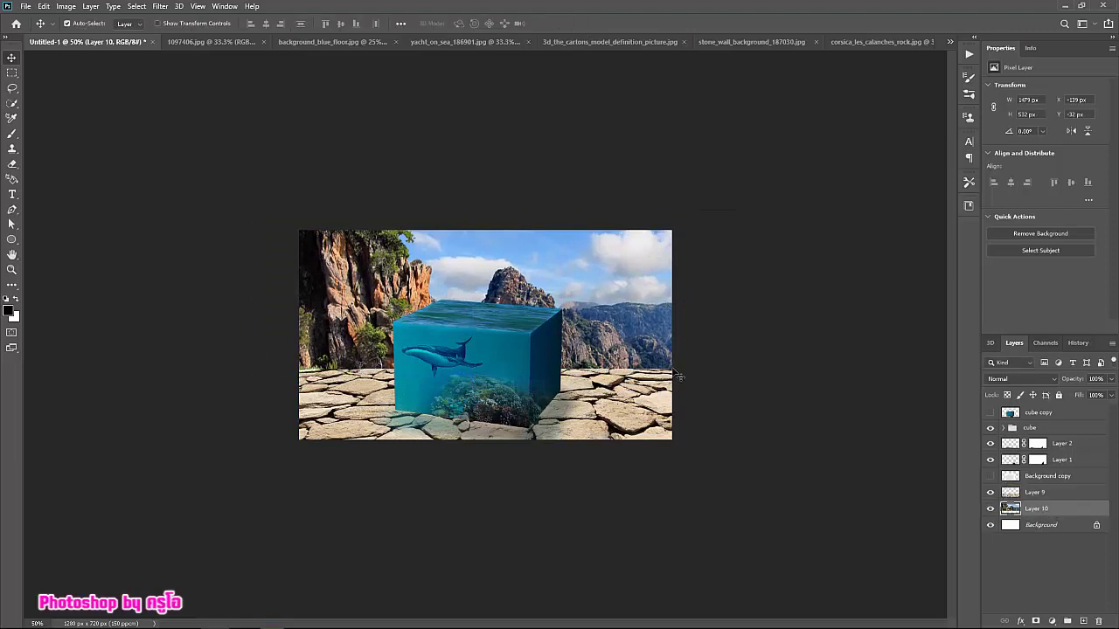
left_click(1027, 494)
Mask the stone floor layer and, at 100% zoom, paint its edge along the cliff base.
left_click(1036, 621)
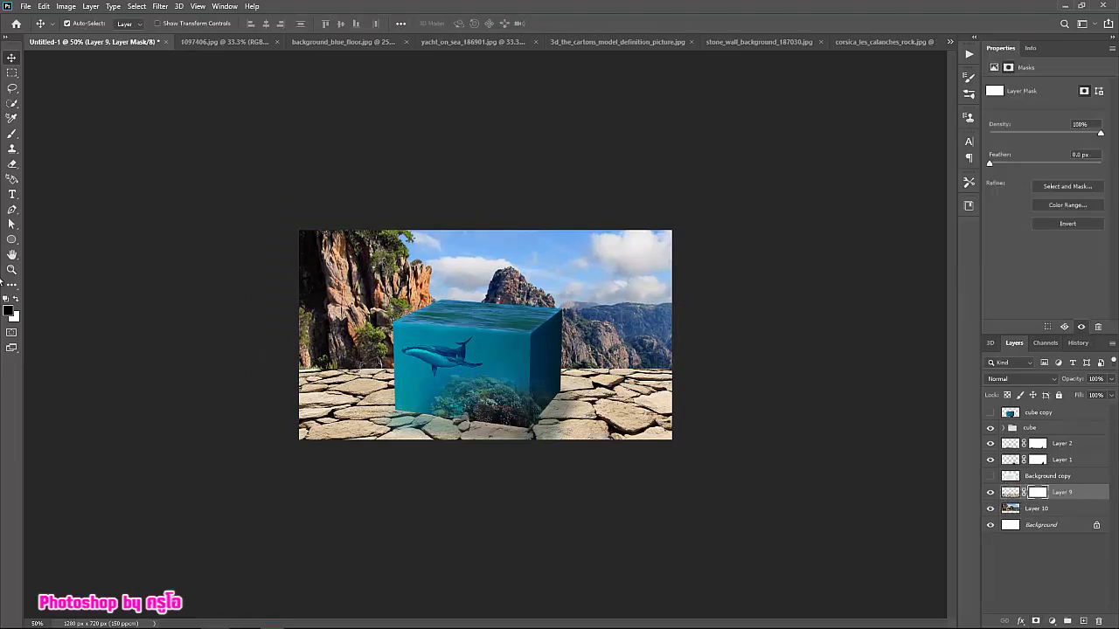
key("b")
left_click(11, 269)
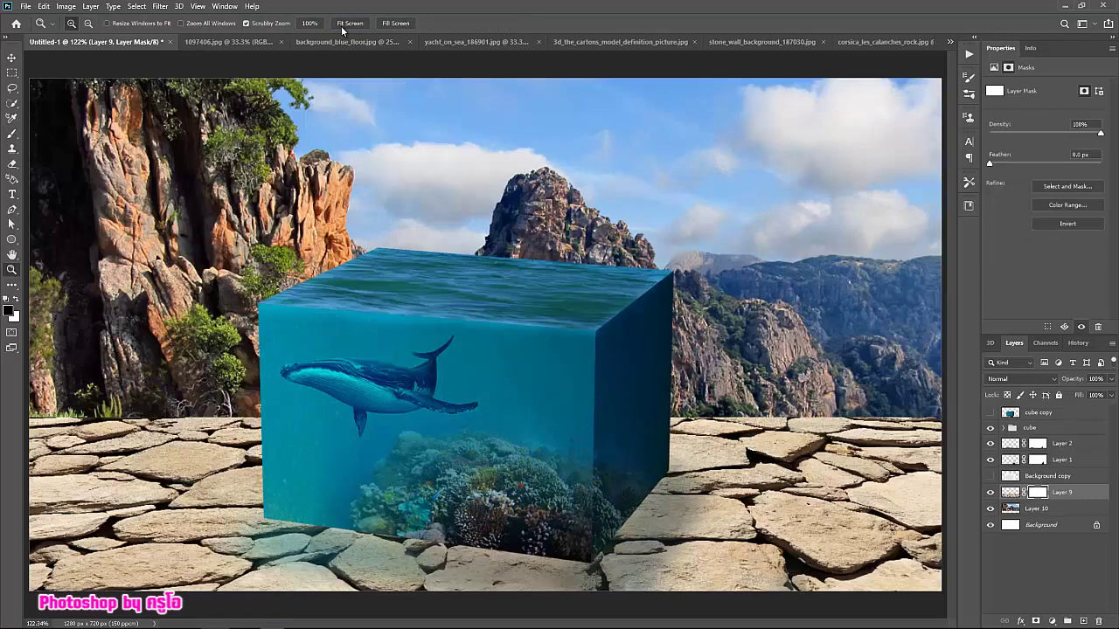
right_click(410, 200)
left_click(445, 261)
left_click(11, 133)
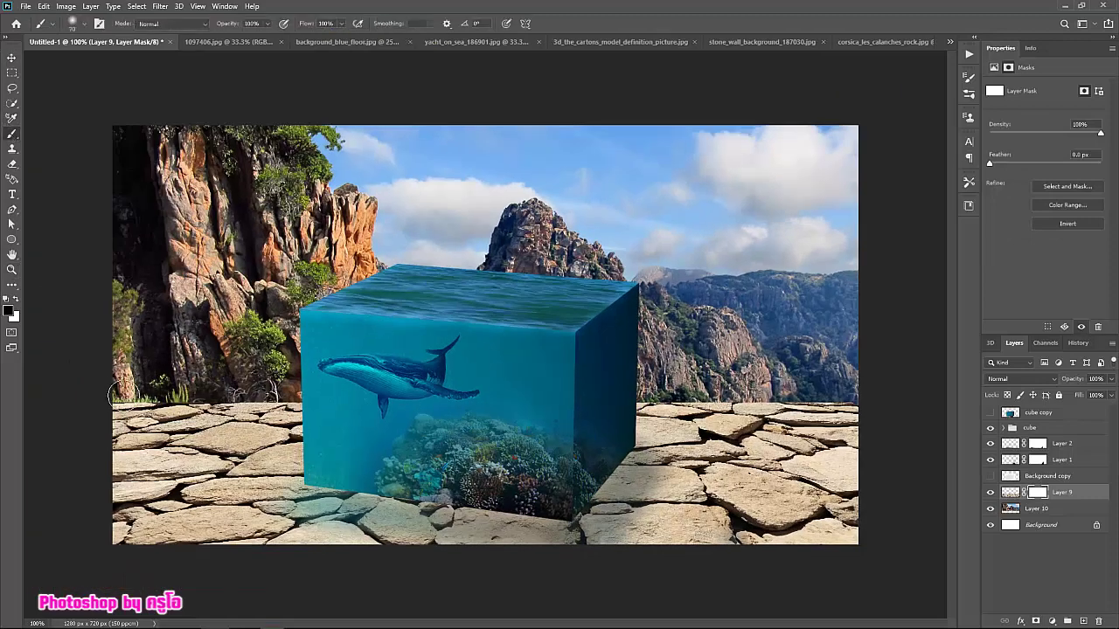
mouse_move(113, 401)
left_mouse_down()
mouse_move(262, 398)
mouse_move(124, 405)
left_mouse_up()
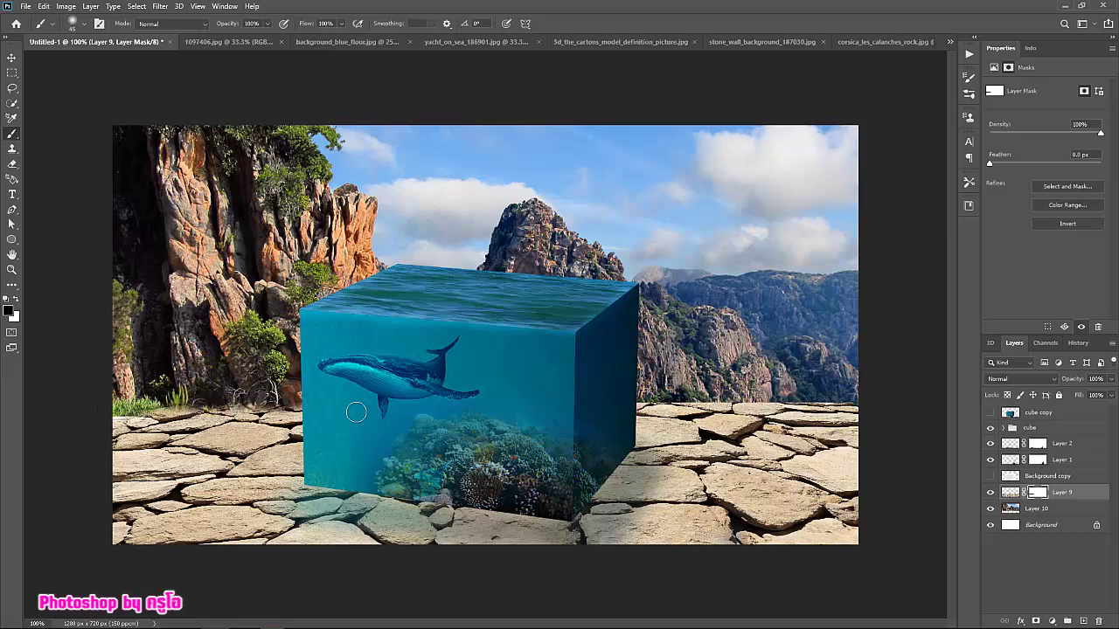
mouse_move(638, 395)
left_mouse_down()
mouse_move(847, 394)
mouse_move(644, 399)
mouse_move(683, 404)
left_mouse_up()
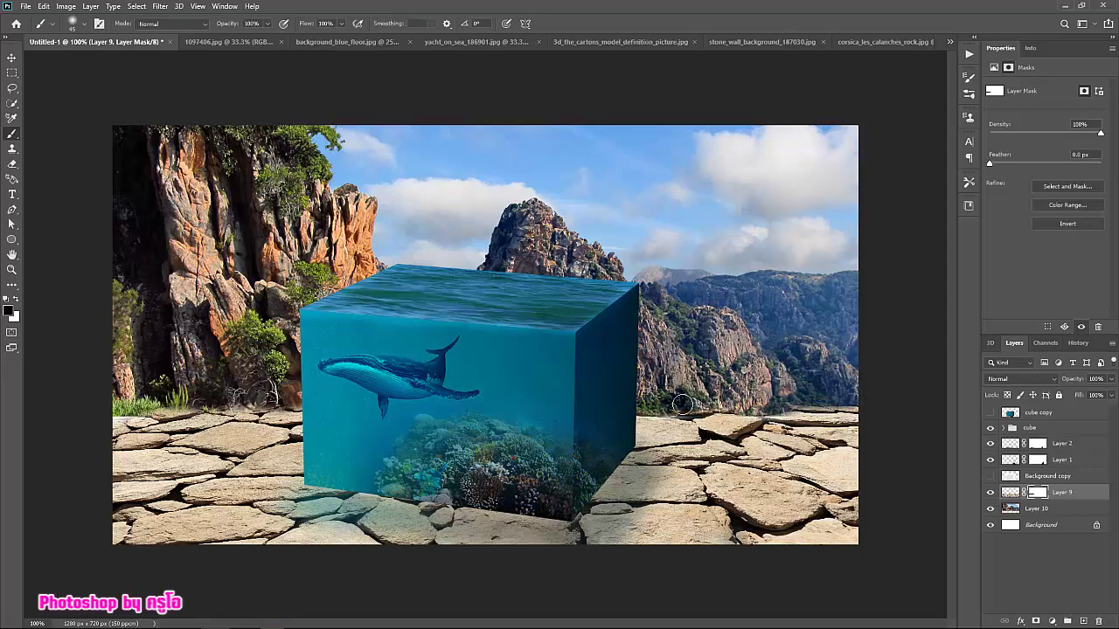
Nudge the rock photo down slightly and refine the floor mask along the cliff base.
left_click(1048, 507)
key("v")
left_click_drag(819, 349, 819, 355)
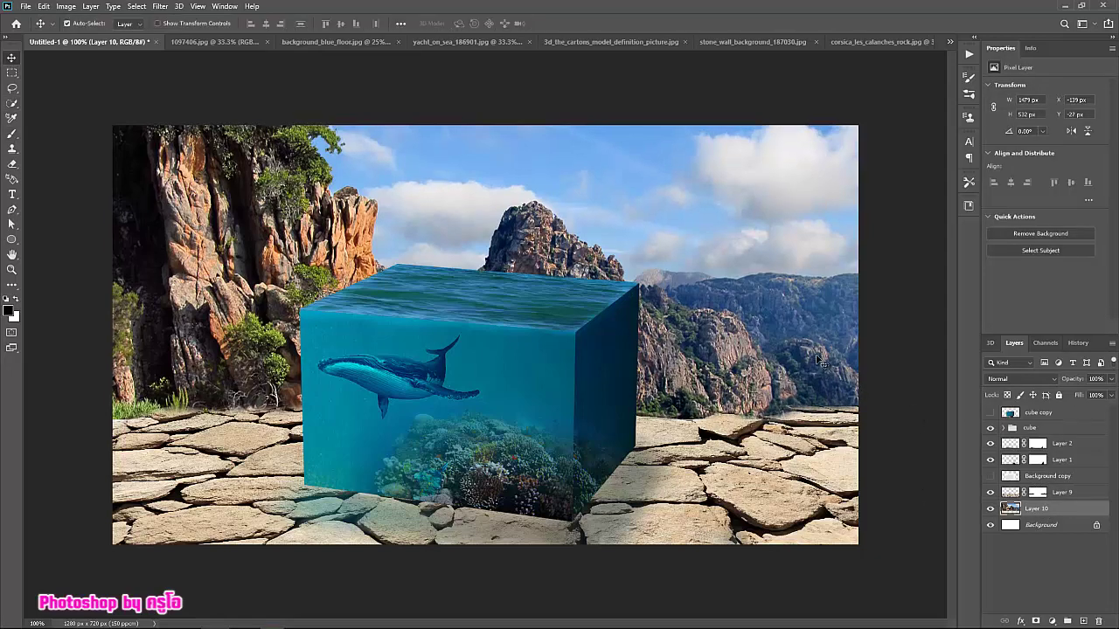
left_click(1035, 493)
key("b")
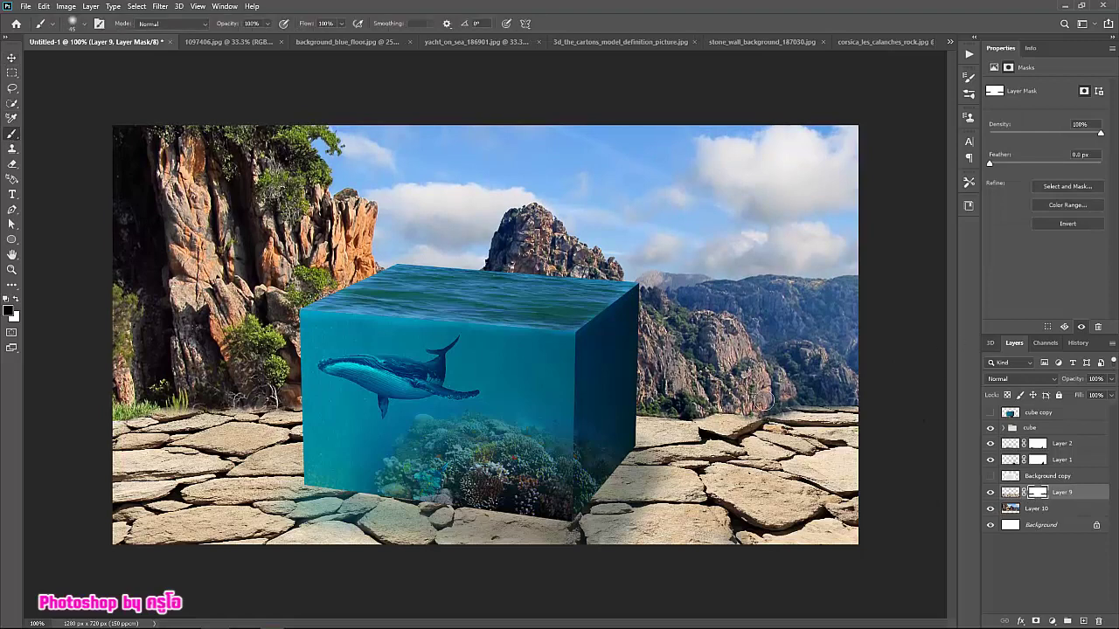
left_click_drag(245, 400, 164, 404)
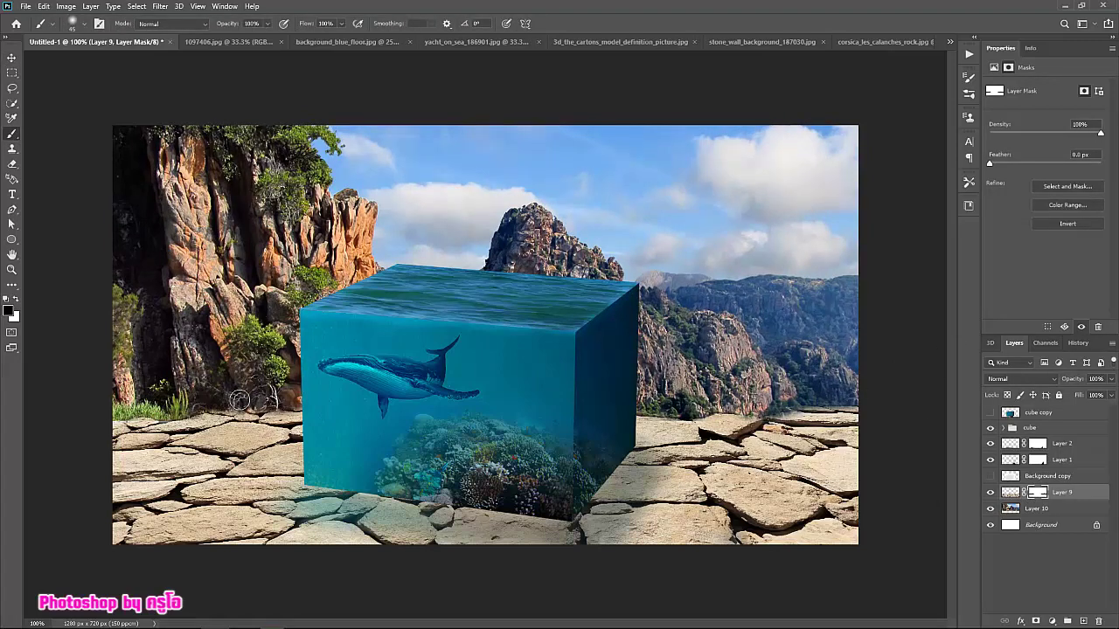
Add a Color Lookup adjustment using the Moonlight.3DL preset.
left_click(1051, 621)
left_click(1062, 543)
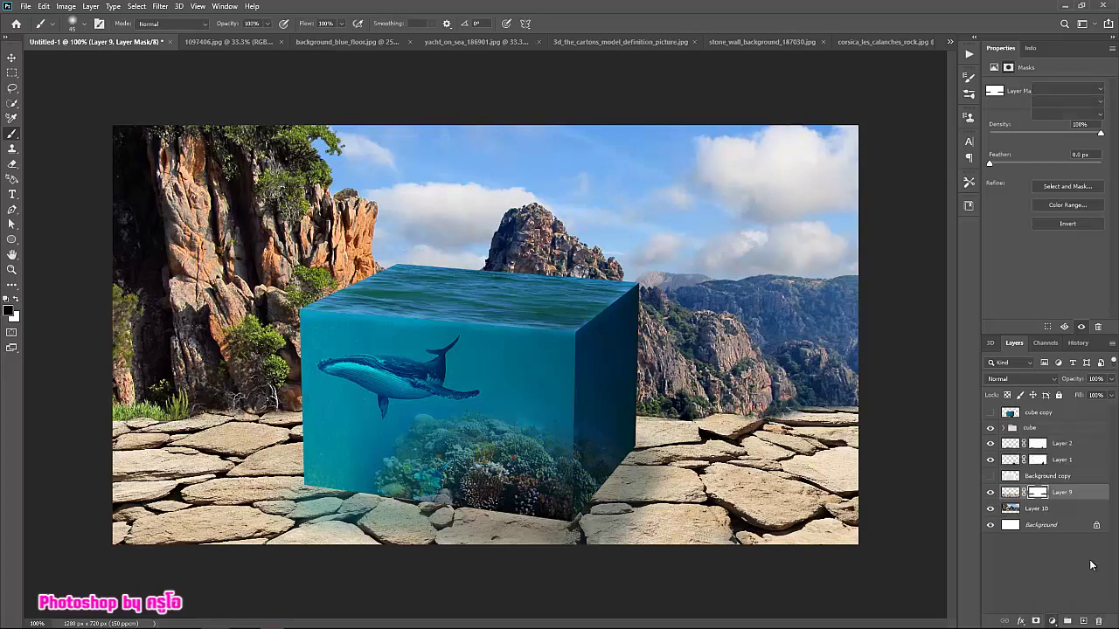
left_click(1066, 88)
left_click(1012, 379)
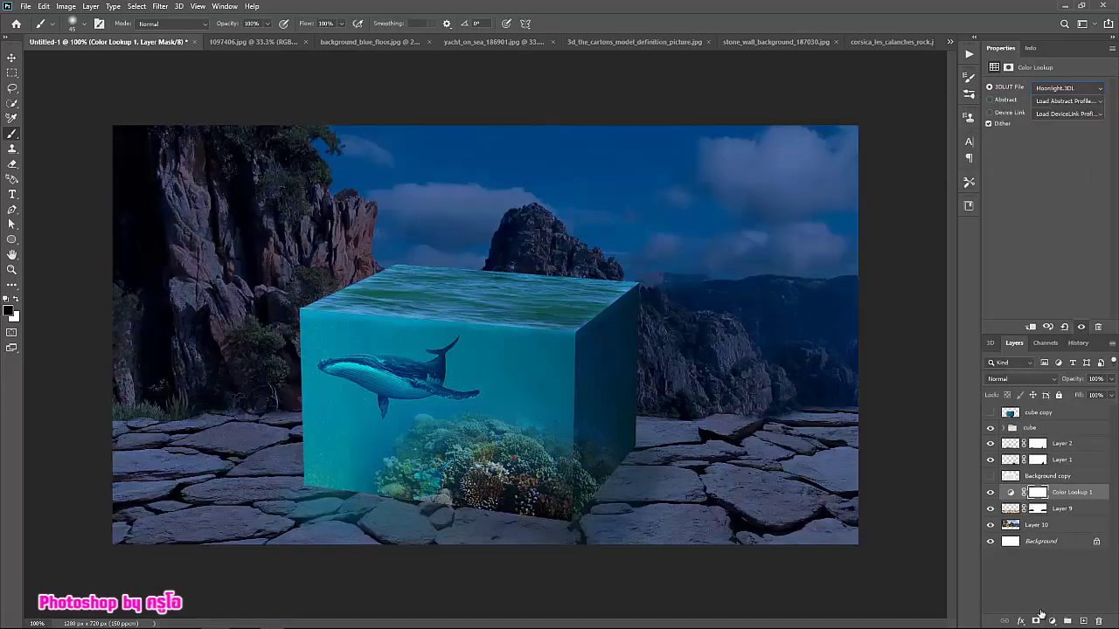
Add a Curves layer pulling the midpoint down, plus a Hue/Saturation adjustment.
left_click(1052, 619)
left_click(1035, 473)
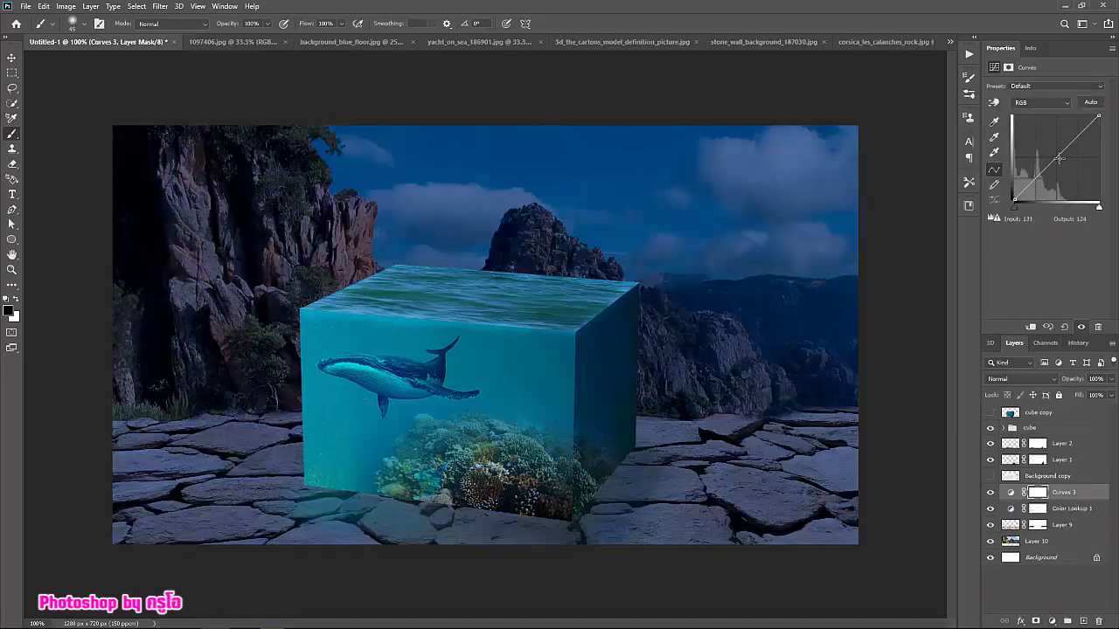
left_click_drag(1058, 158, 1059, 167)
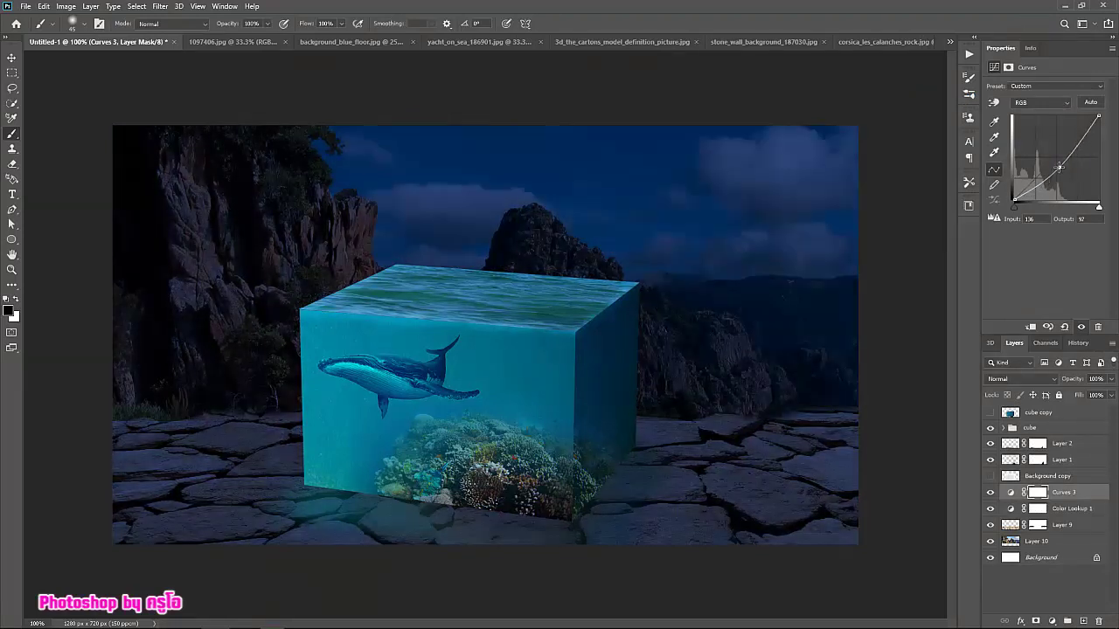
left_click(1051, 620)
left_click(1044, 507)
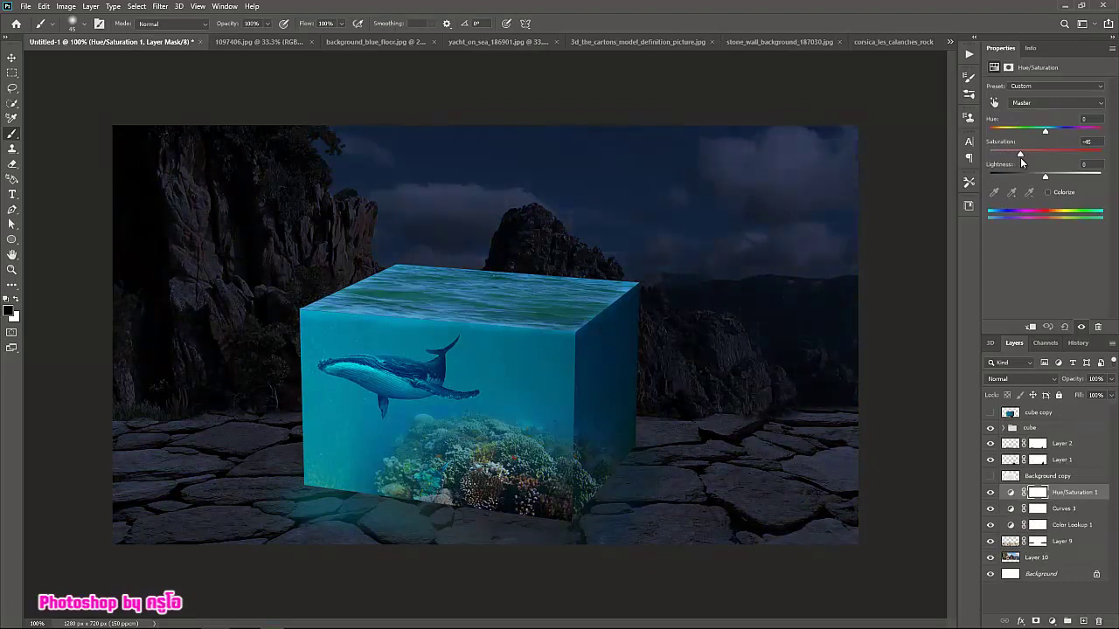
Group the backdrop and adjustment layers into a group named 'background'.
left_click(1071, 564, "shift")
right_click(1072, 540)
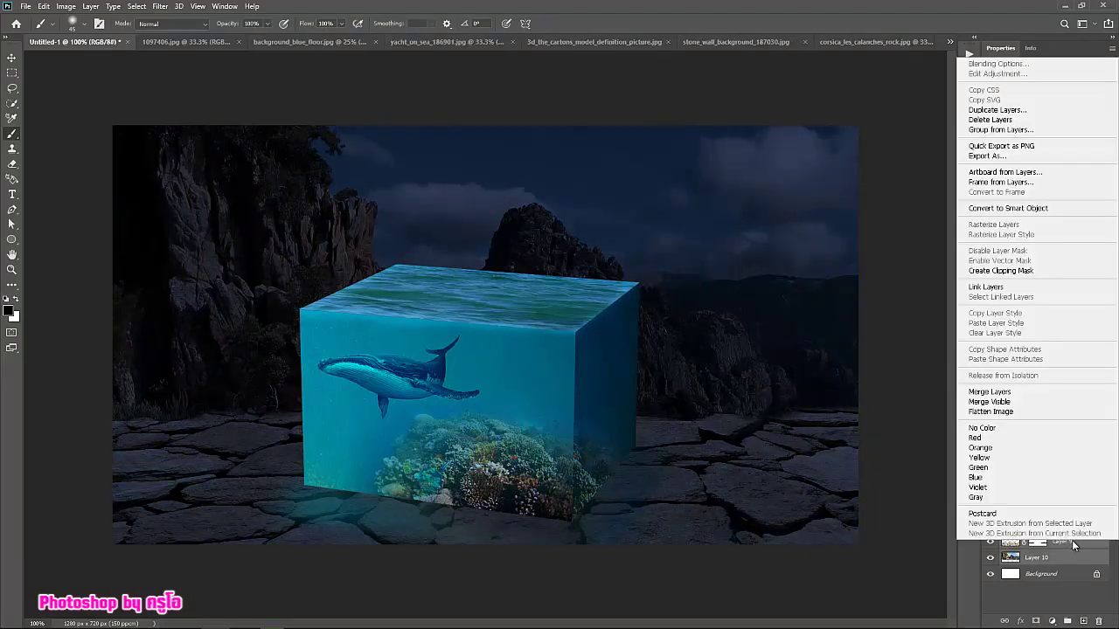
left_click(1005, 130)
type("background")
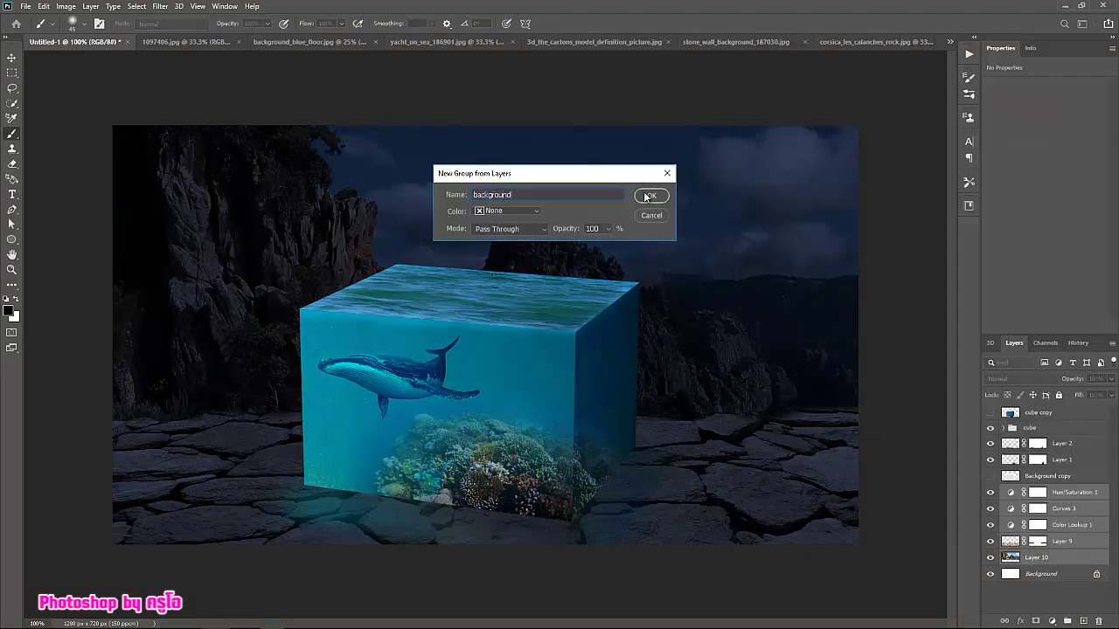
left_click(646, 196)
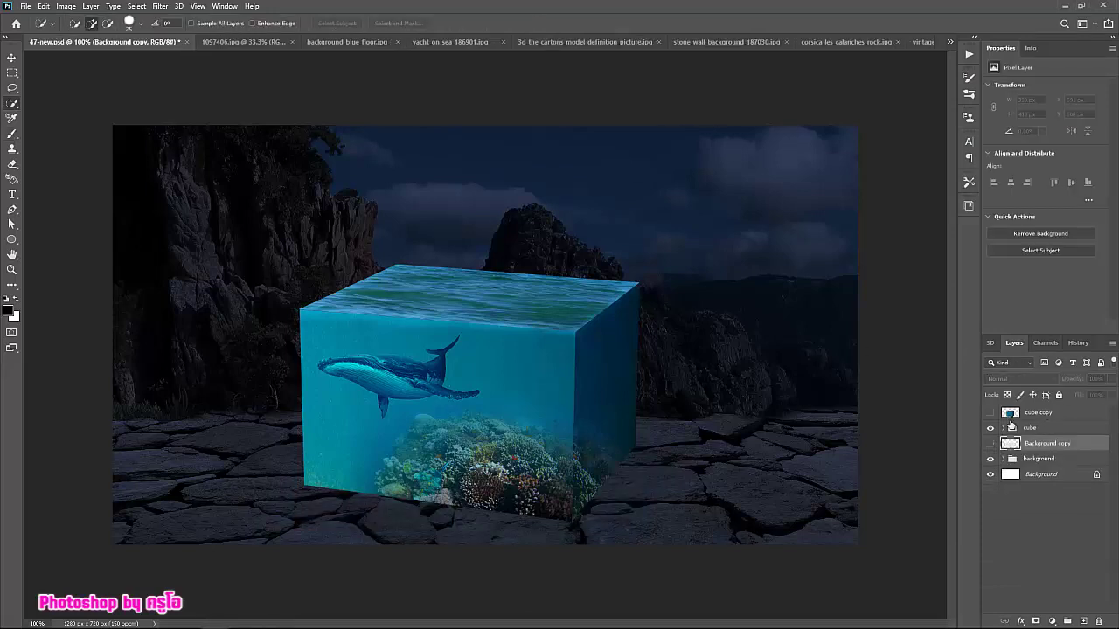
Move the cube copy up and right, then pen-trace its front face onto Layer 11.
left_click(1037, 412)
key("v")
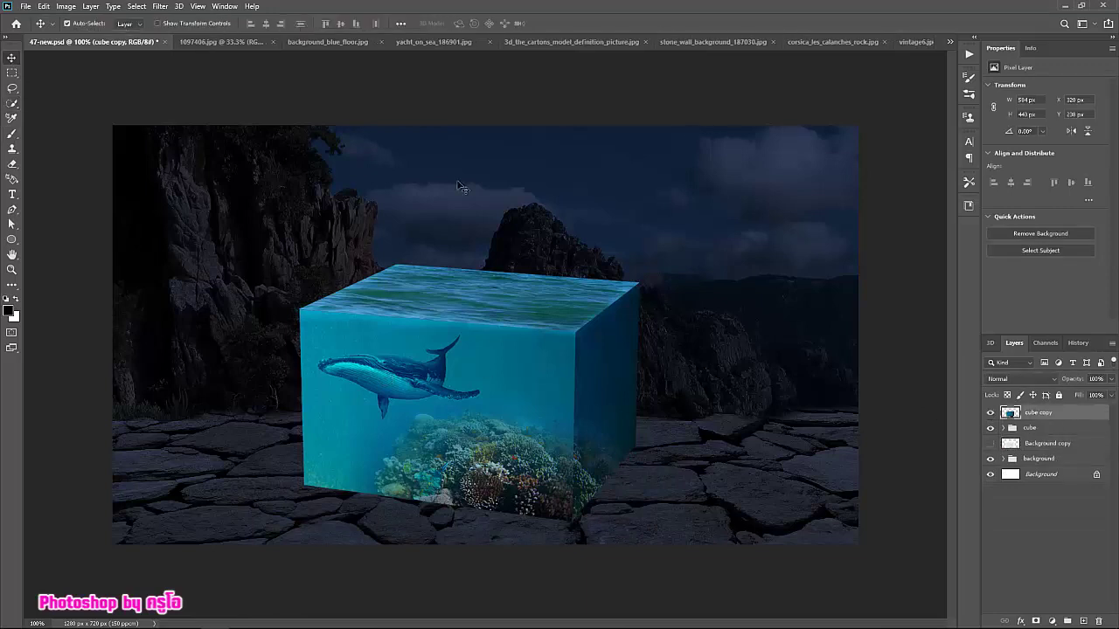
mouse_move(542, 394)
left_mouse_down()
mouse_move(746, 241)
mouse_move(761, 270)
left_mouse_up()
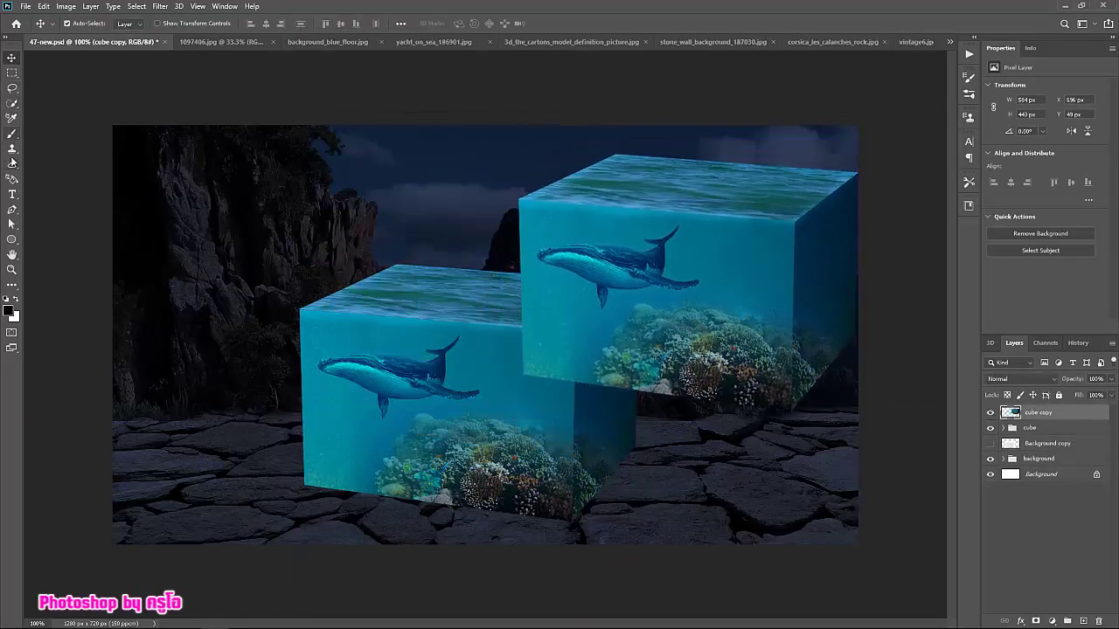
left_click(12, 210)
left_click(517, 200)
left_click(524, 377)
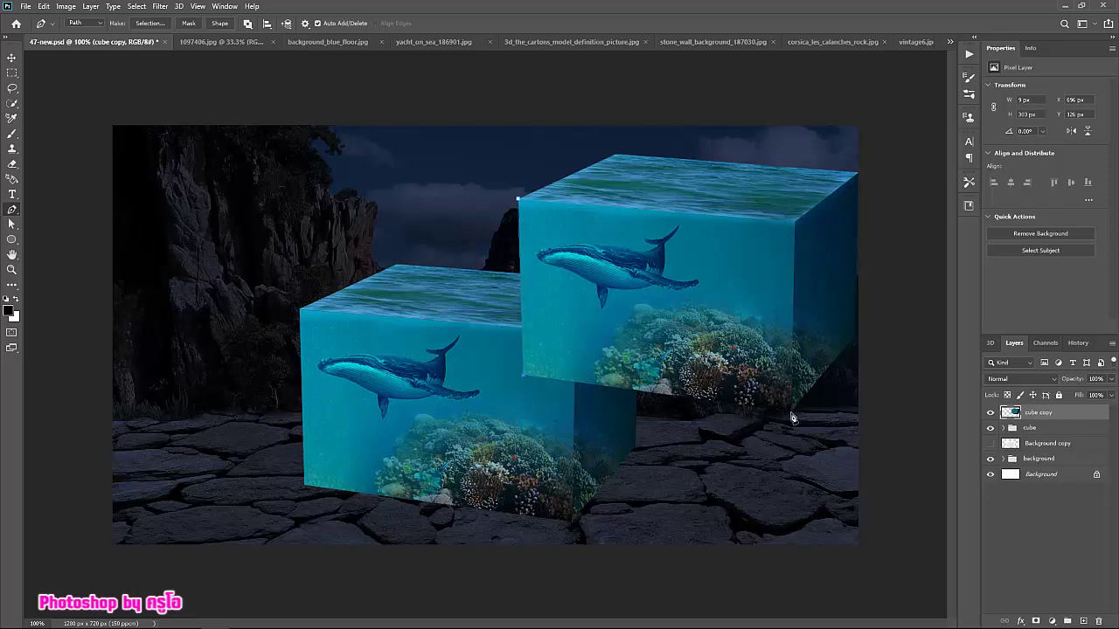
left_click(790, 411)
key("ctrl+Return")
key("v")
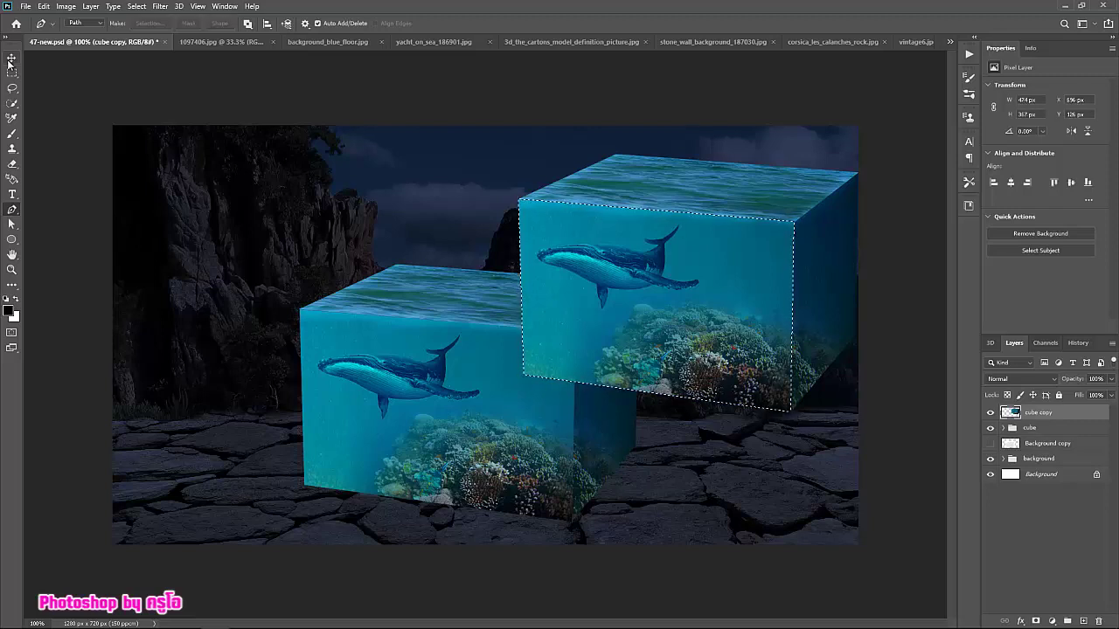
key("ctrl+j")
Place Layer 11 below the cube group, hide the cube copy, and flip Layer 11 below the cube.
left_click_drag(1052, 414, 1040, 451)
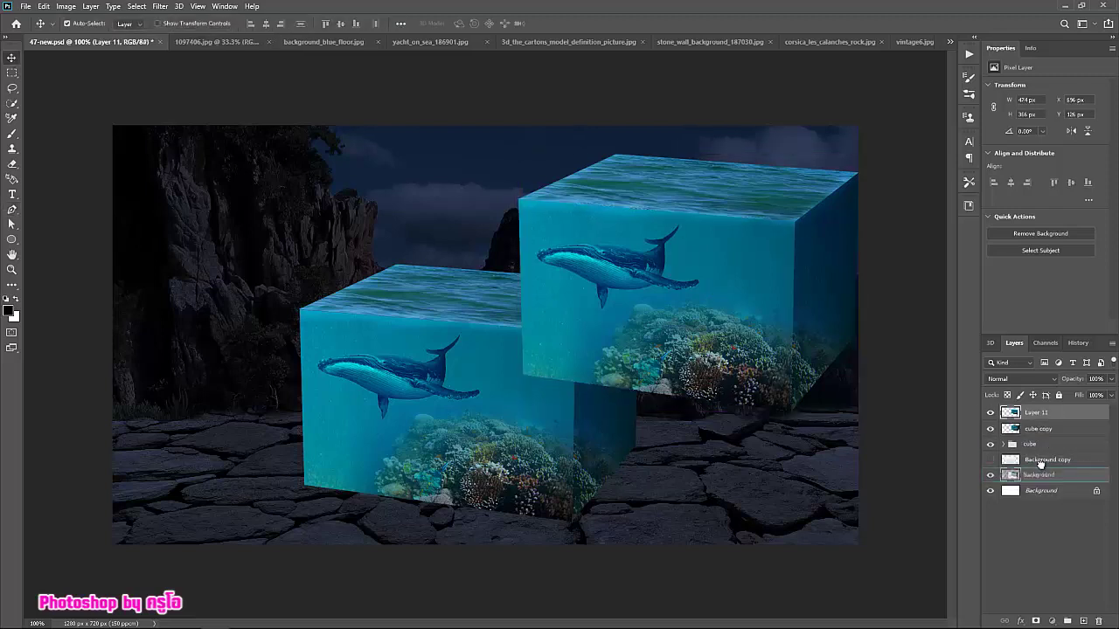
mouse_move(642, 240)
left_mouse_down()
mouse_move(371, 376)
mouse_move(704, 197)
left_mouse_up()
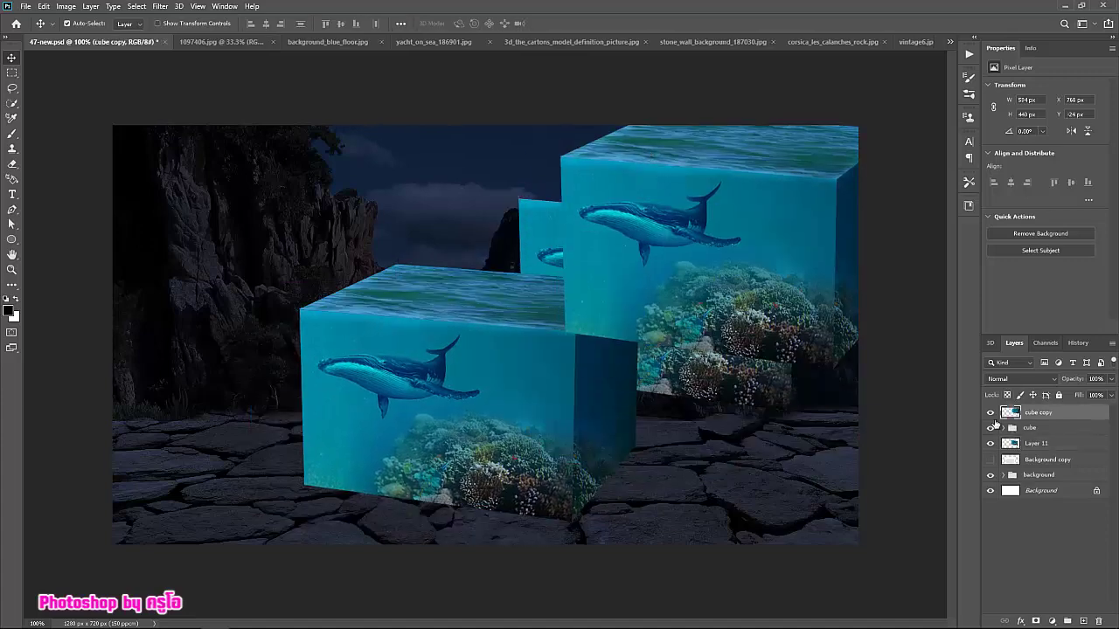
left_click(991, 412)
left_click(1036, 443)
key("ctrl+t")
left_click_drag(718, 273, 354, 429)
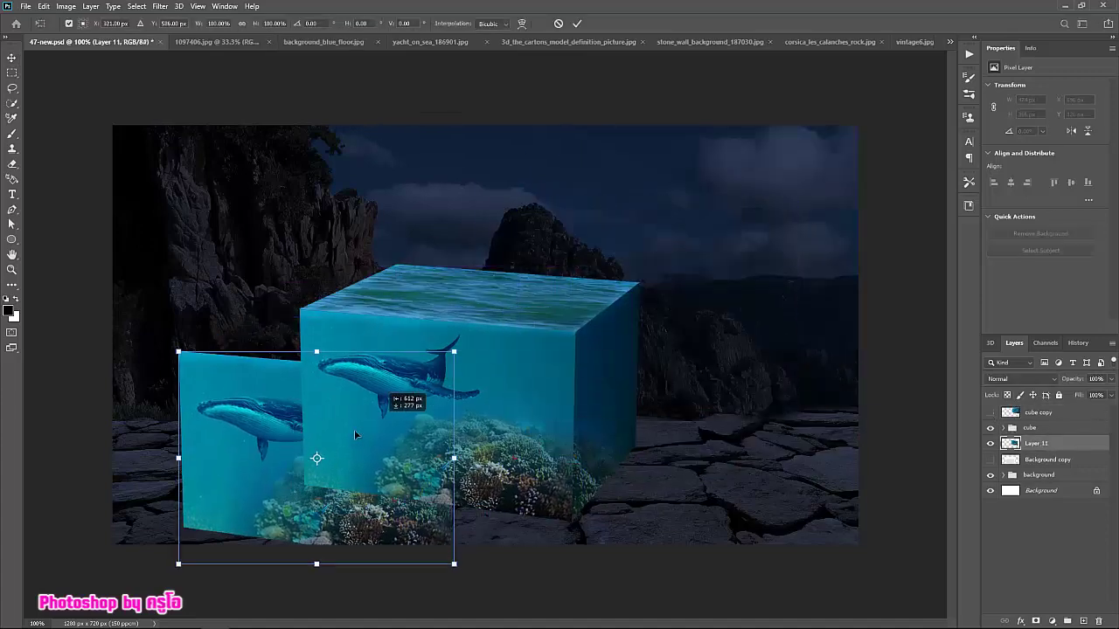
mouse_move(276, 423)
left_mouse_down()
mouse_move(250, 528)
mouse_move(292, 552)
left_mouse_up()
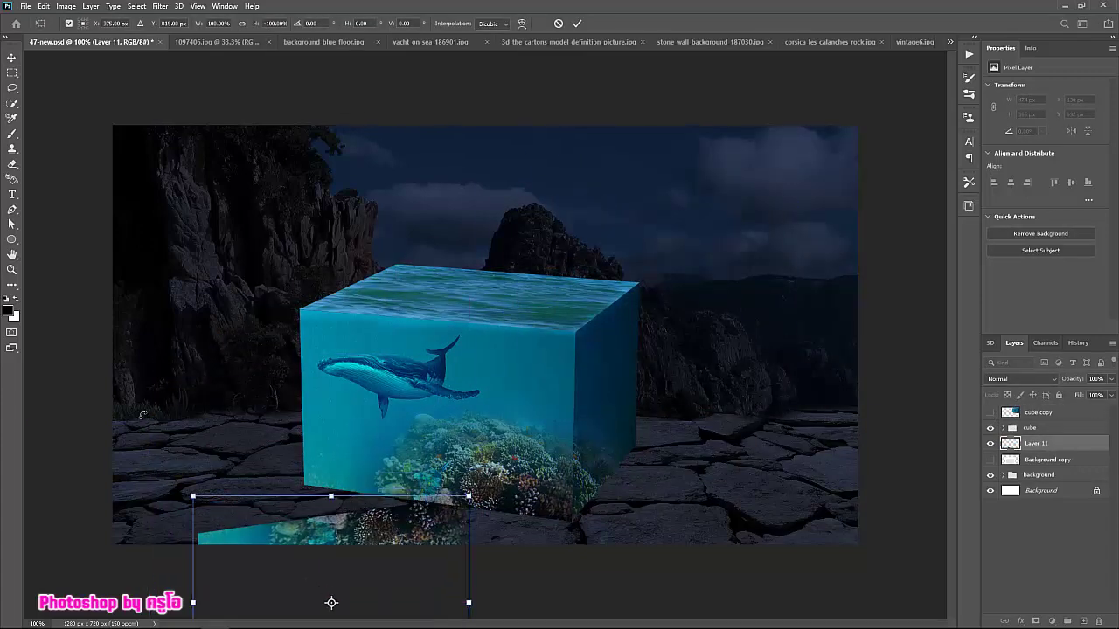
left_click(574, 24)
Skew and distort the reflection to match the cube's base in perspective.
key("ctrl+minus")
key("ctrl+minus")
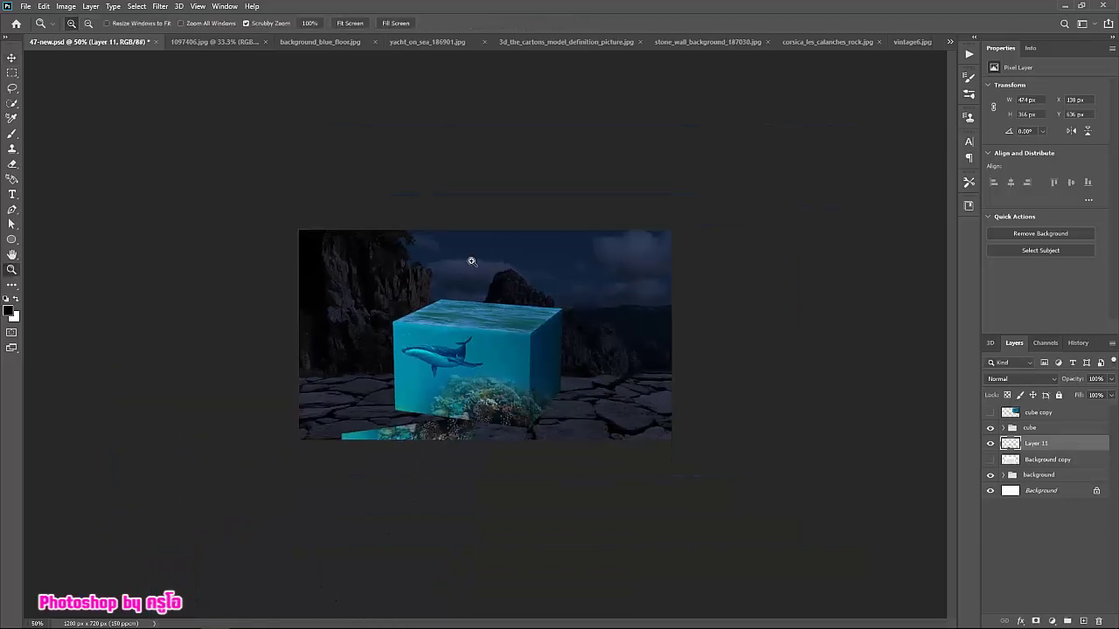
key("ctrl+t")
right_click(376, 476)
left_click(457, 259)
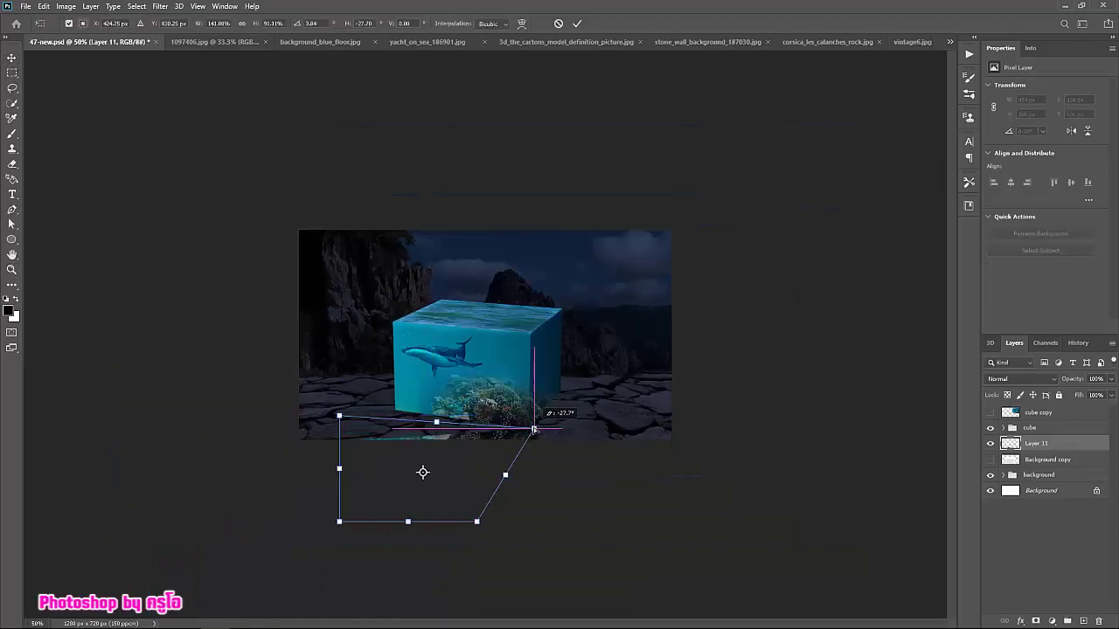
left_click_drag(338, 437, 412, 379)
mouse_move(477, 522)
left_mouse_down()
mouse_move(495, 569)
mouse_move(484, 568)
left_mouse_up()
left_click_drag(537, 432, 530, 432)
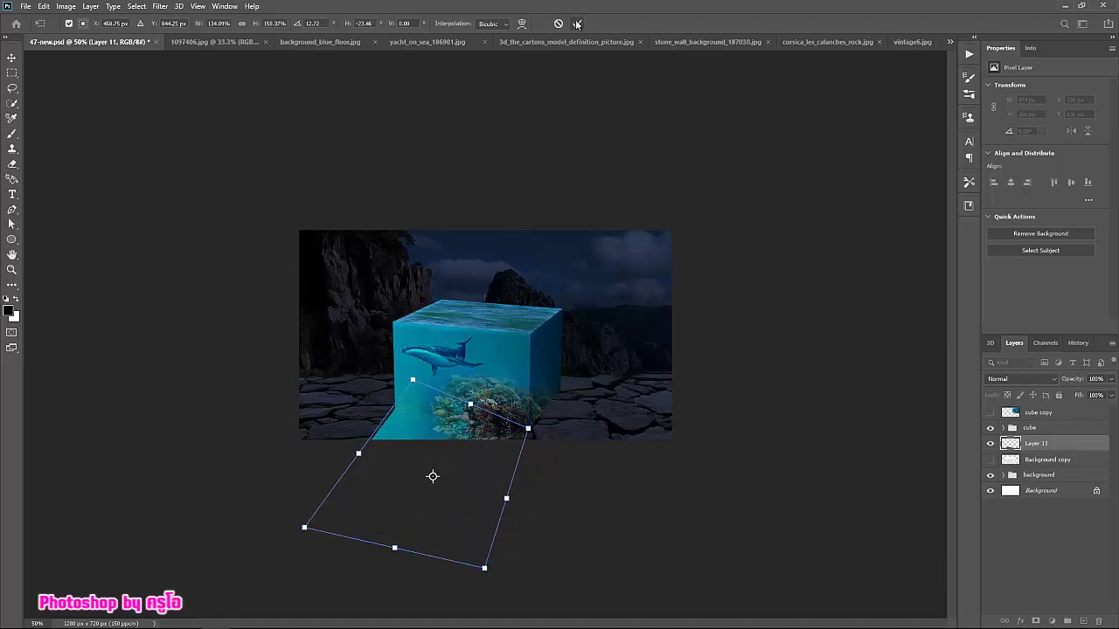
left_click(577, 23)
Pen-trace the cube copy's right side face and copy it onto new Layer 12.
left_click(990, 412)
left_click(1039, 411)
key("p")
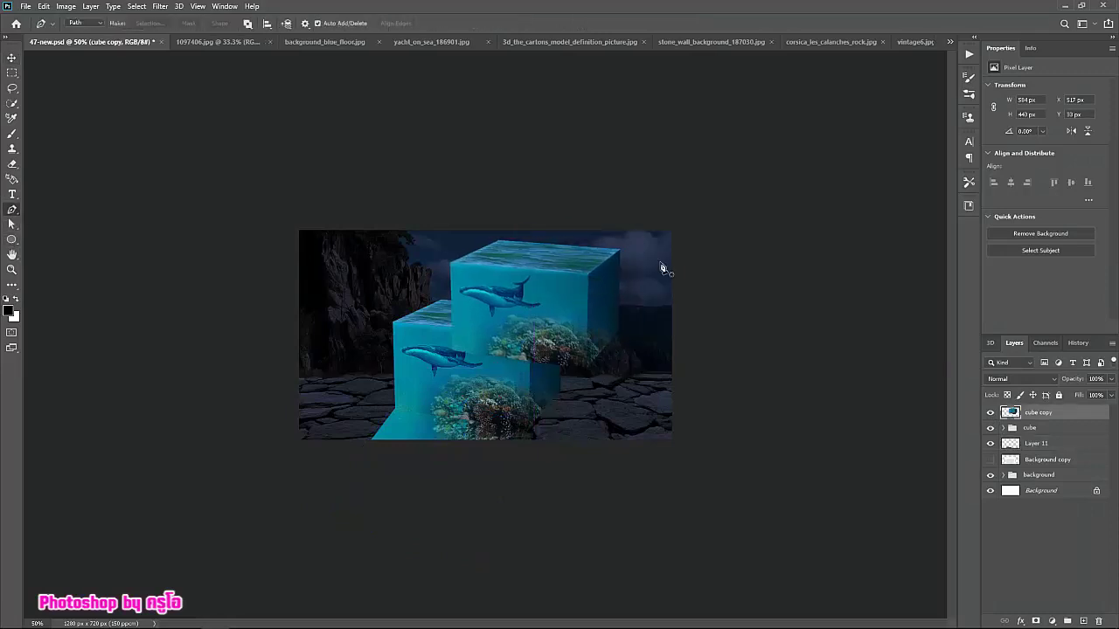
left_click(592, 368)
left_click(586, 274)
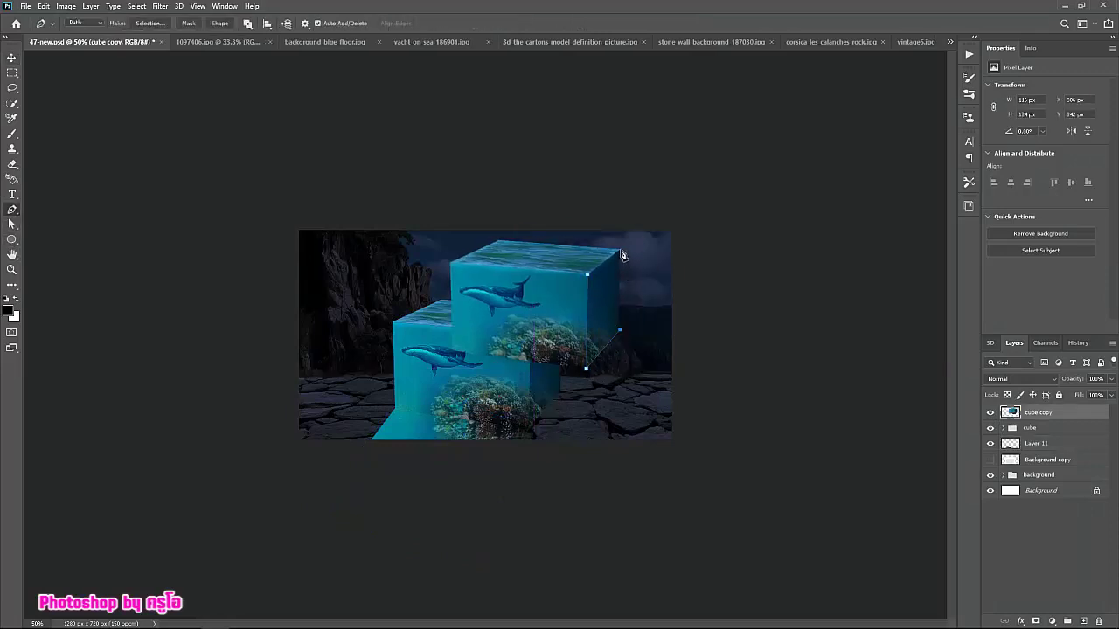
left_click(622, 255)
key("ctrl+Return")
key("ctrl+j")
left_click(990, 428)
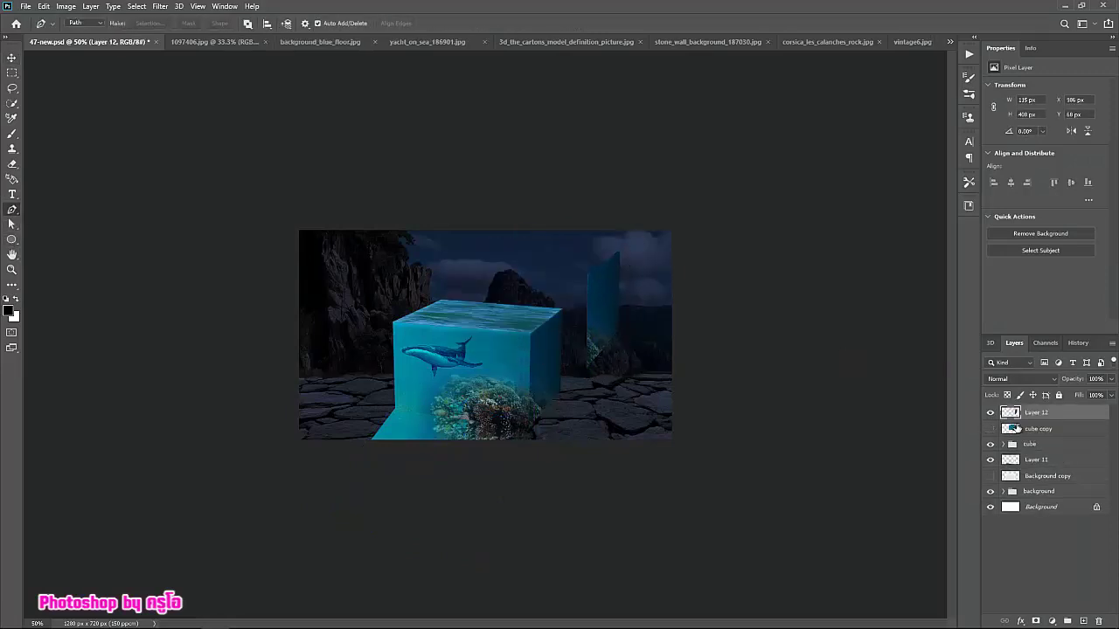
Flip the side-face strip vertically and horizontally and move it below the cube.
key("v")
left_click_drag(603, 288, 583, 367)
left_click_drag(1038, 428, 1038, 456)
key("ctrl+t")
right_click(577, 398)
left_click(612, 568)
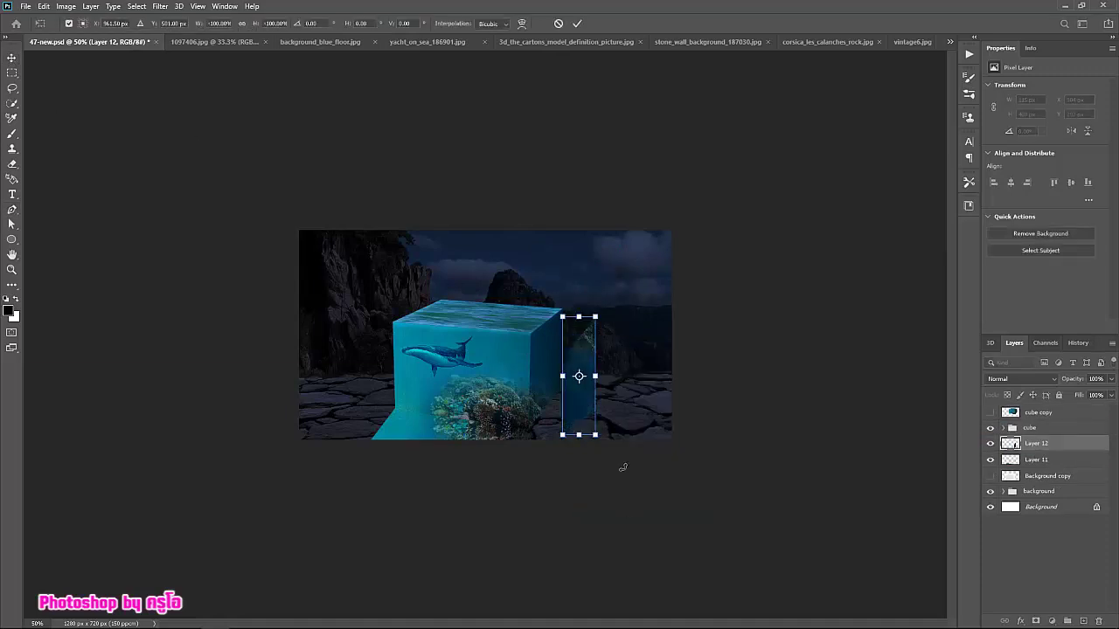
mouse_move(578, 385)
left_mouse_down()
mouse_move(581, 430)
mouse_move(561, 470)
left_mouse_up()
right_click(581, 430)
left_click(611, 407)
Distort the flipped strip's corners into a slanted floor reflection.
right_click(559, 441)
left_click(595, 277)
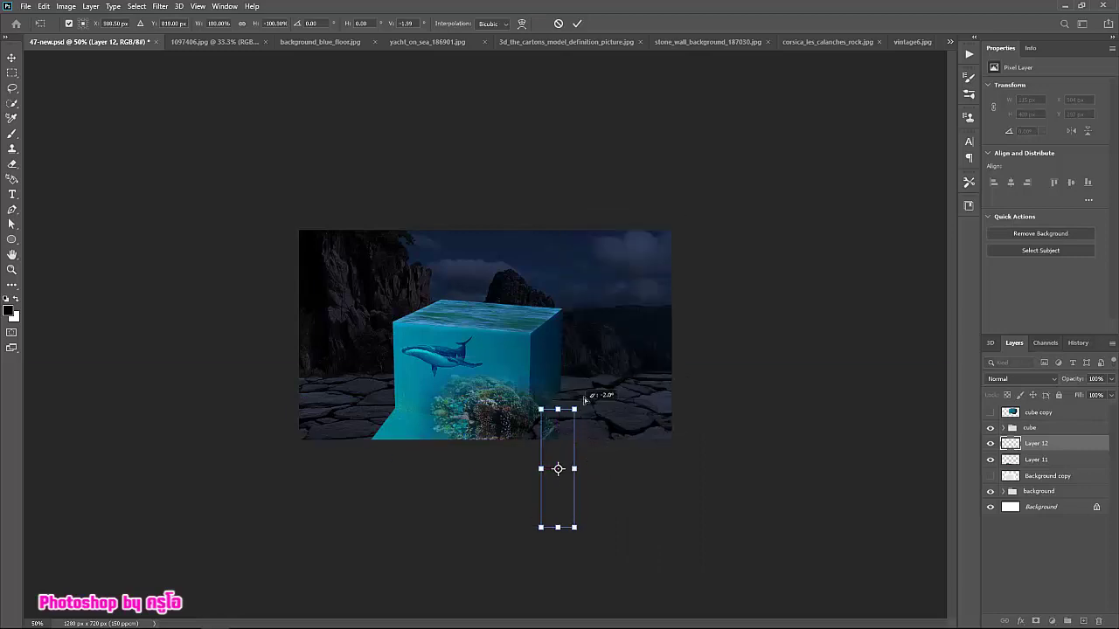
left_click_drag(573, 409, 595, 357)
mouse_move(584, 442)
left_mouse_down()
mouse_move(574, 395)
mouse_move(519, 440)
left_mouse_up()
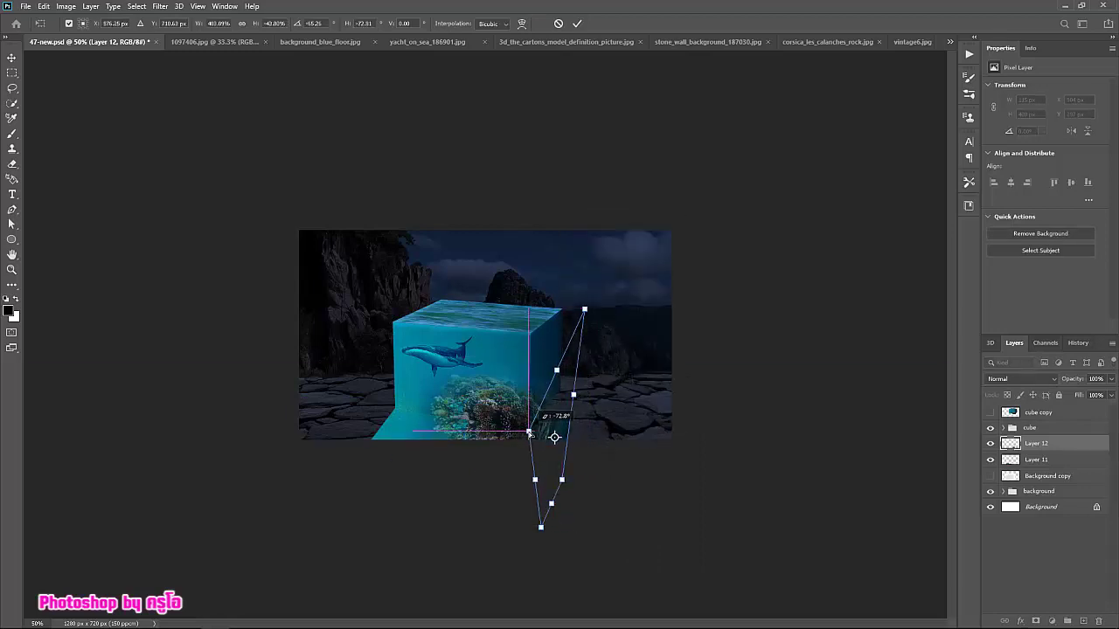
left_click_drag(561, 479, 606, 483)
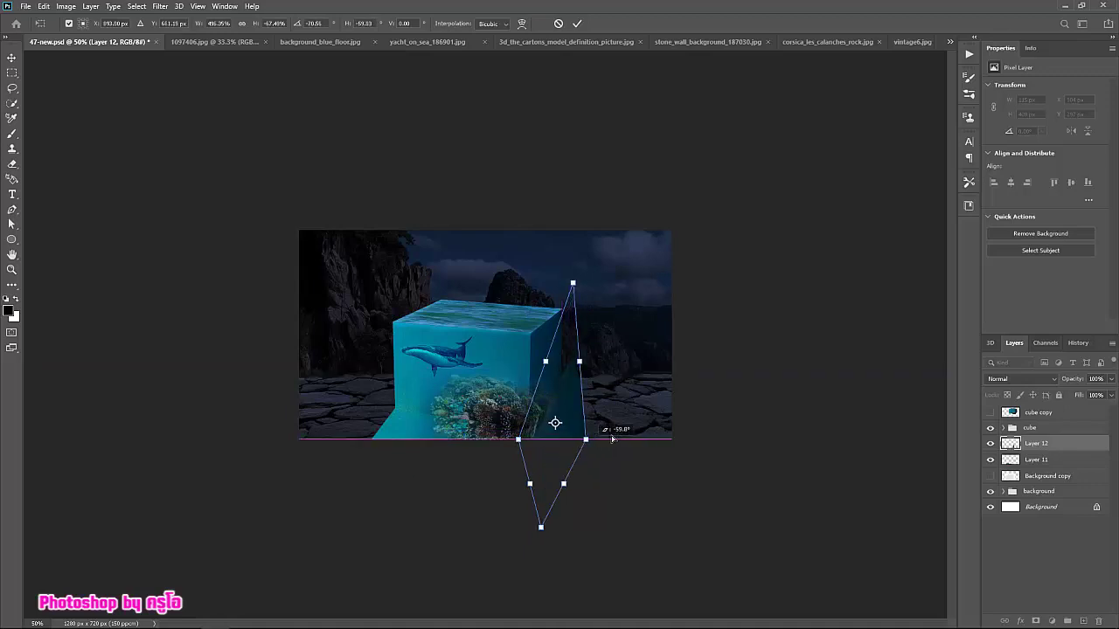
left_click_drag(584, 308, 556, 328)
left_click_drag(540, 527, 545, 514)
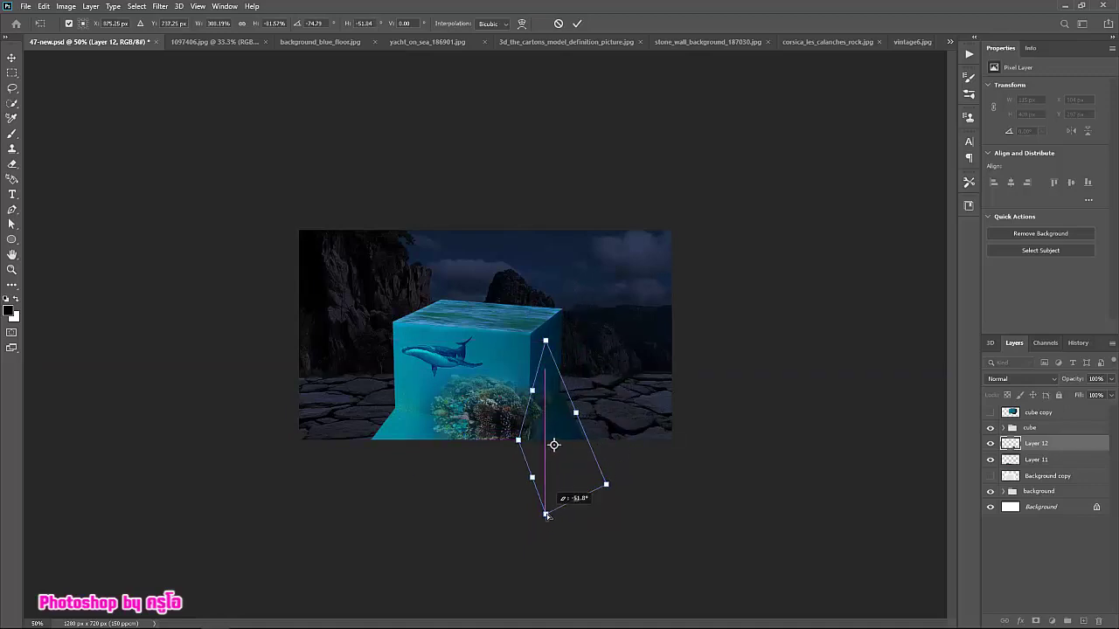
left_click_drag(606, 483, 635, 468)
left_click_drag(557, 328, 539, 349)
left_click_drag(634, 467, 670, 447)
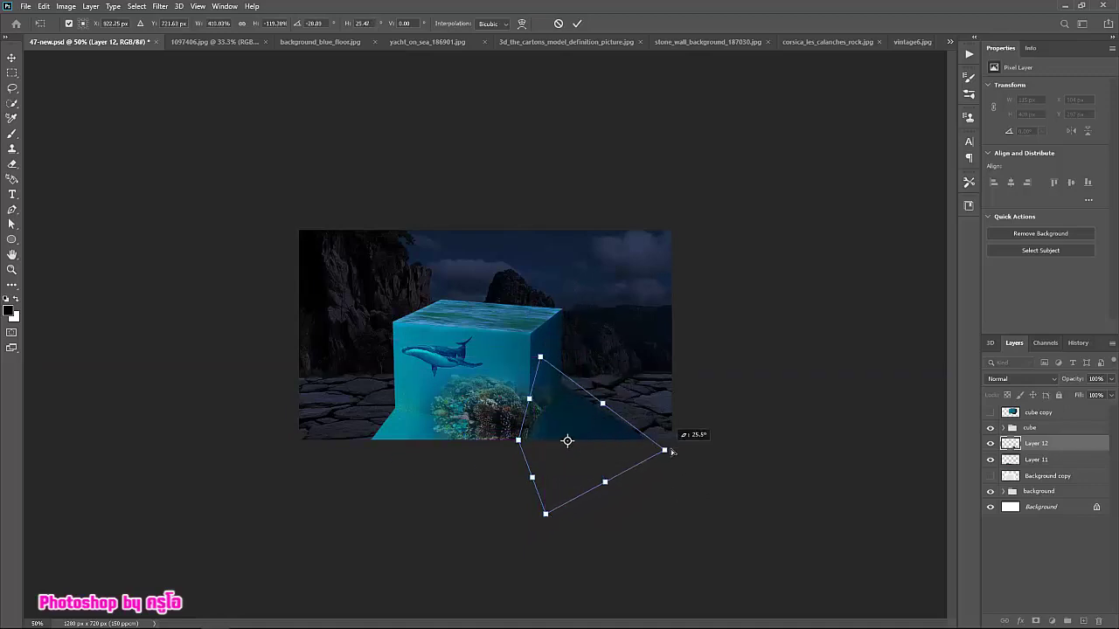
Fine-tune the reflection's corners to align with the cube's base and commit the transform.
left_click_drag(539, 349, 534, 368)
left_click_drag(670, 448, 644, 419)
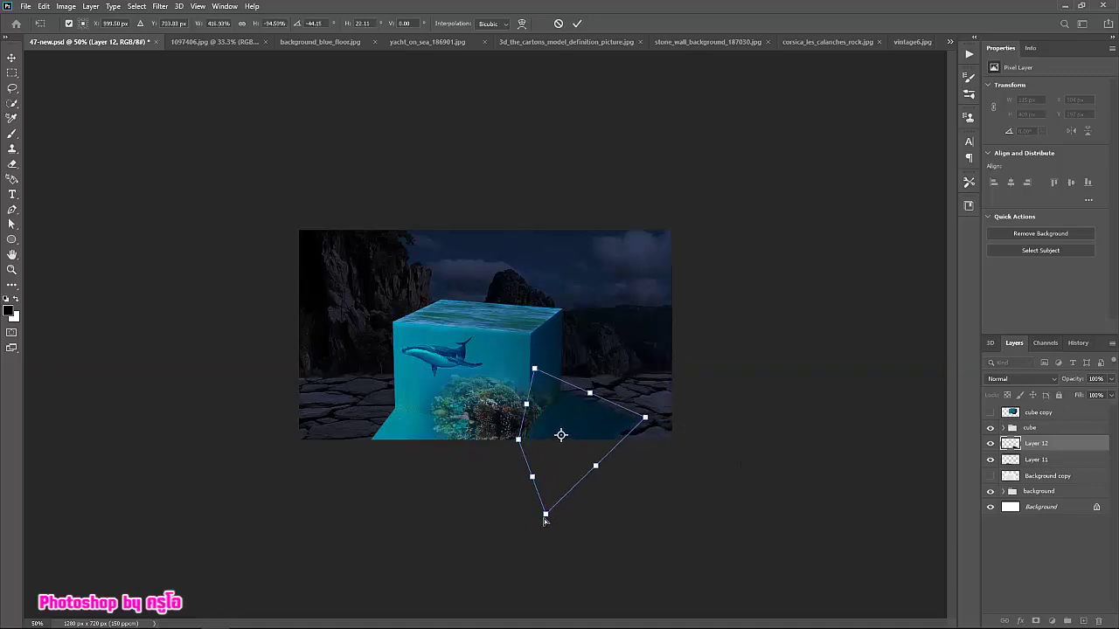
left_click_drag(545, 516, 582, 492)
mouse_move(571, 421)
left_mouse_down()
mouse_move(583, 422)
mouse_move(572, 428)
left_mouse_up()
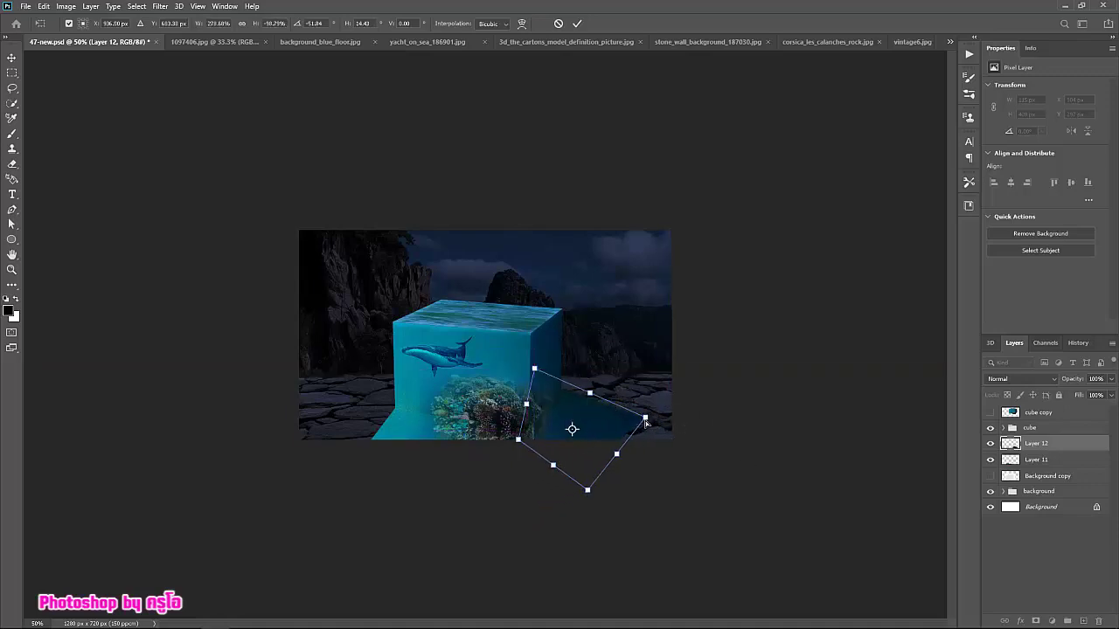
left_click_drag(588, 489, 618, 520)
left_click_drag(645, 418, 652, 428)
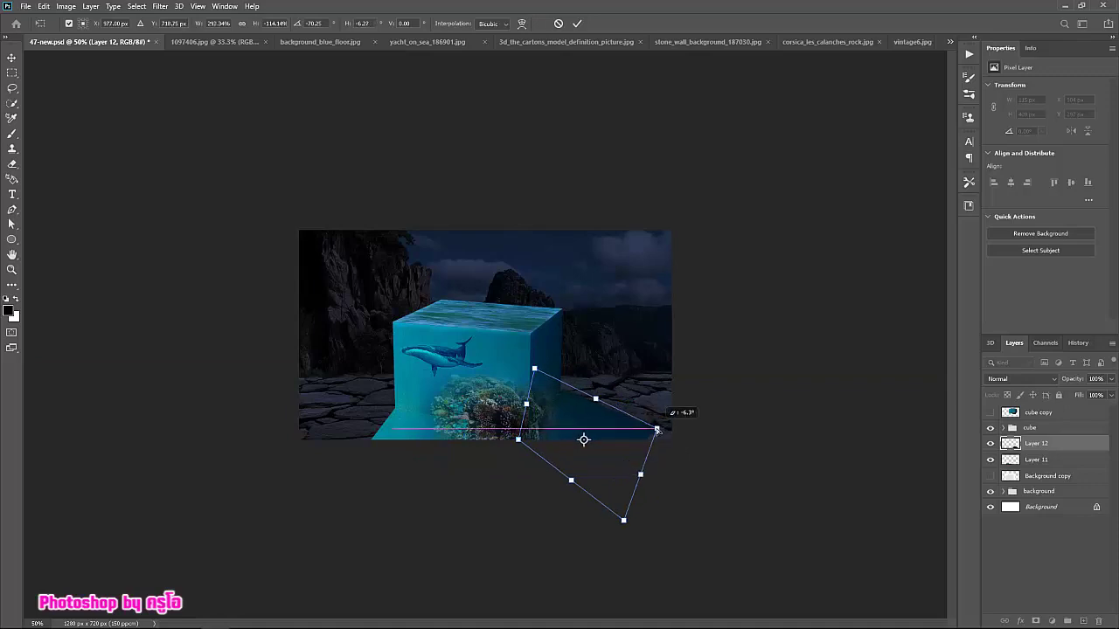
left_click_drag(533, 368, 530, 368)
left_click_drag(638, 475, 655, 463)
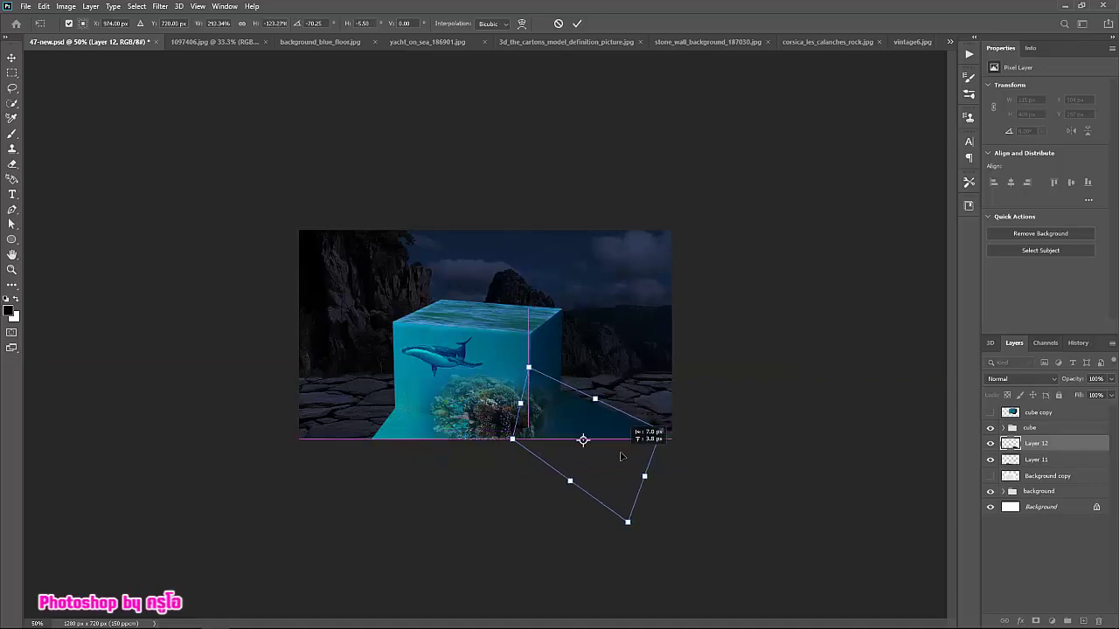
left_click(577, 24)
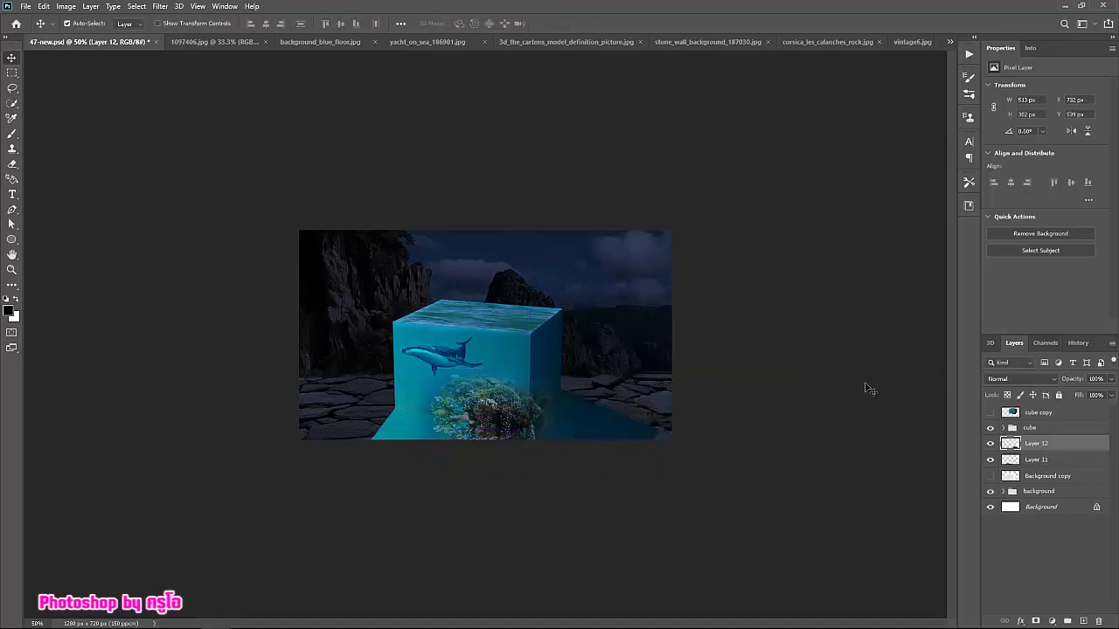
Add layer masks to Layers 12 and 11 and gradient-fade the front reflection downward.
left_click(1036, 620)
key("g")
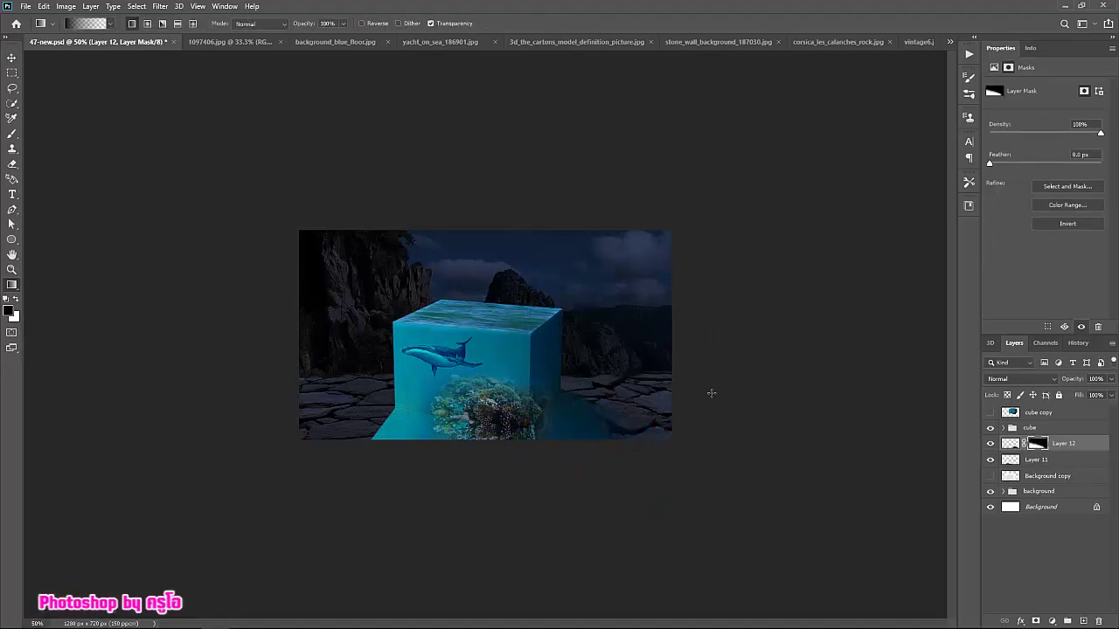
left_click(1035, 463)
left_click(1035, 621)
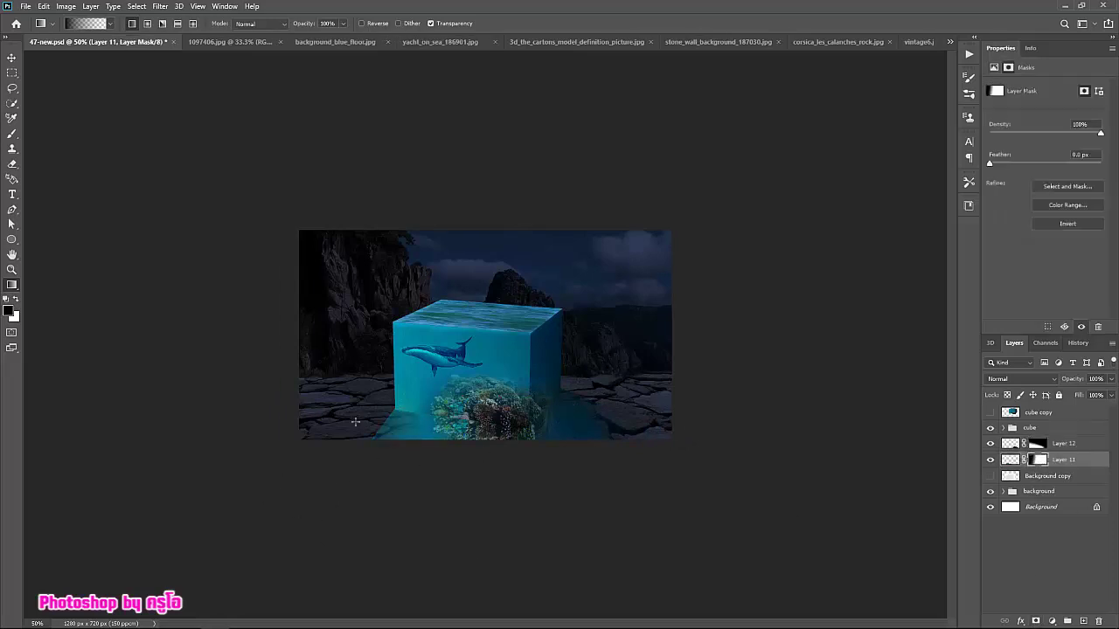
left_click_drag(393, 425, 399, 498)
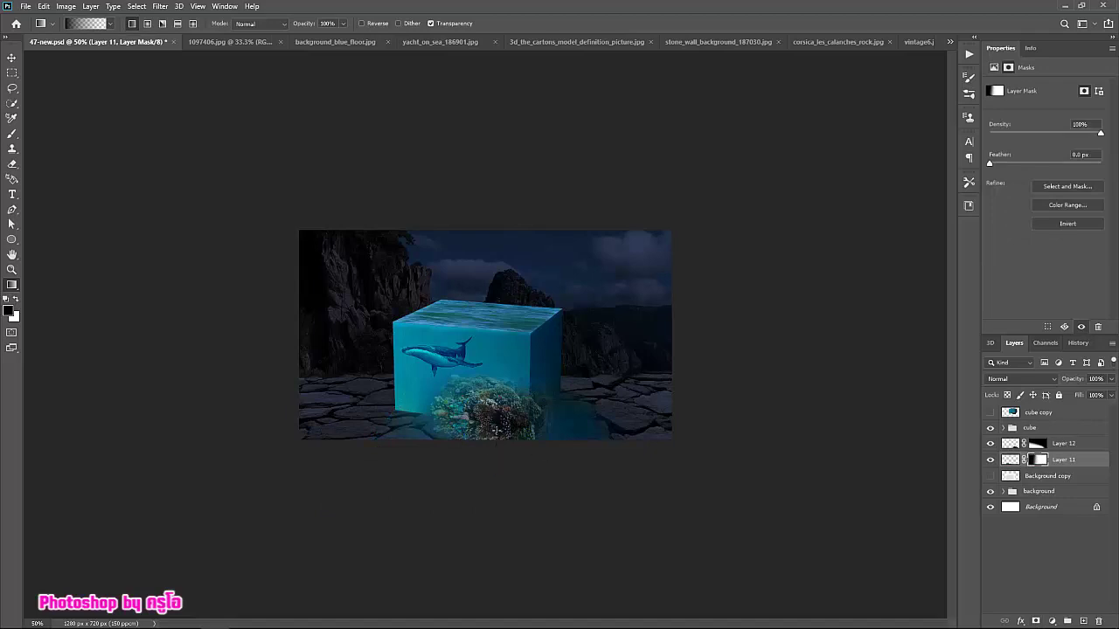
left_click_drag(555, 459, 555, 460)
Lower Layer 12's opacity to 58%.
key("alt+bracketright")
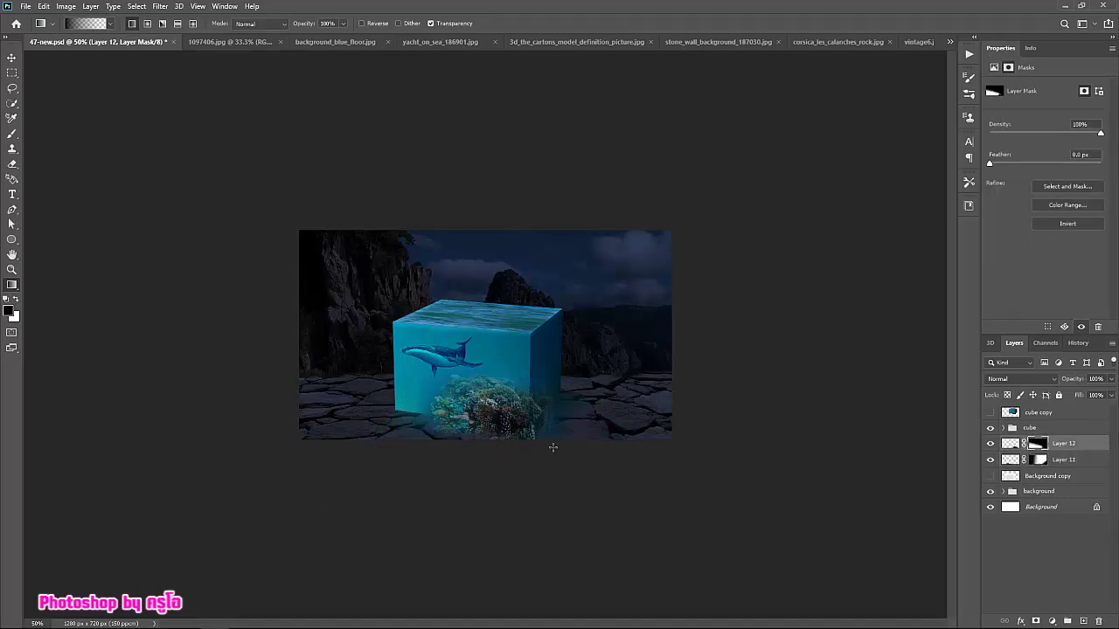
key("alt+bracketleft")
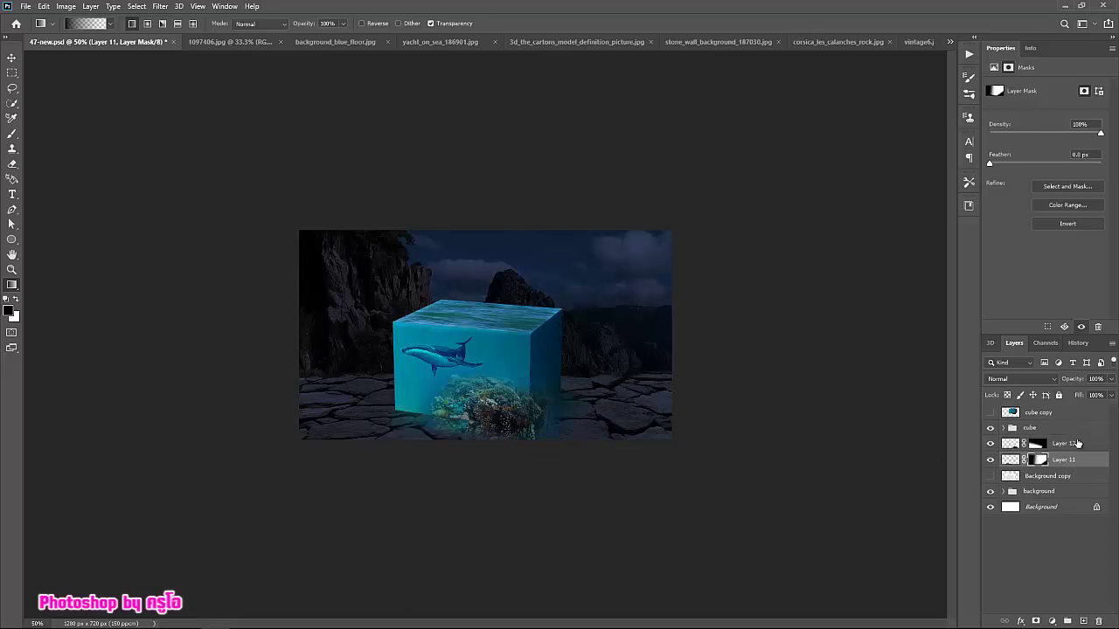
left_click(1077, 444)
left_click(1113, 379)
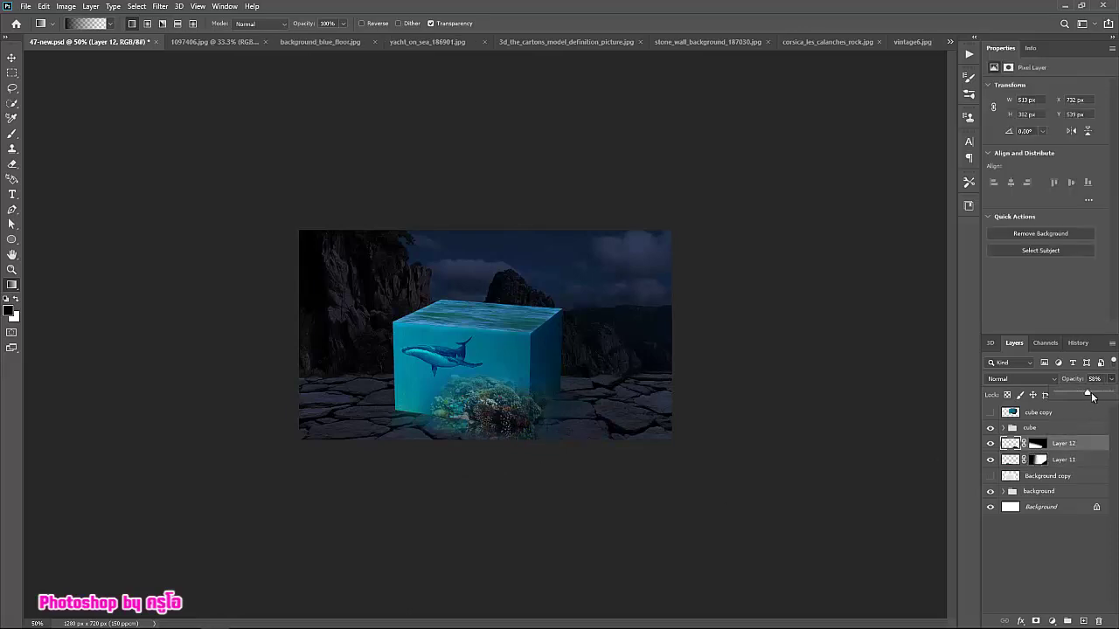
Lower Layer 12's opacity further and apply Gaussian Blur to it.
key("alt+bracketleft")
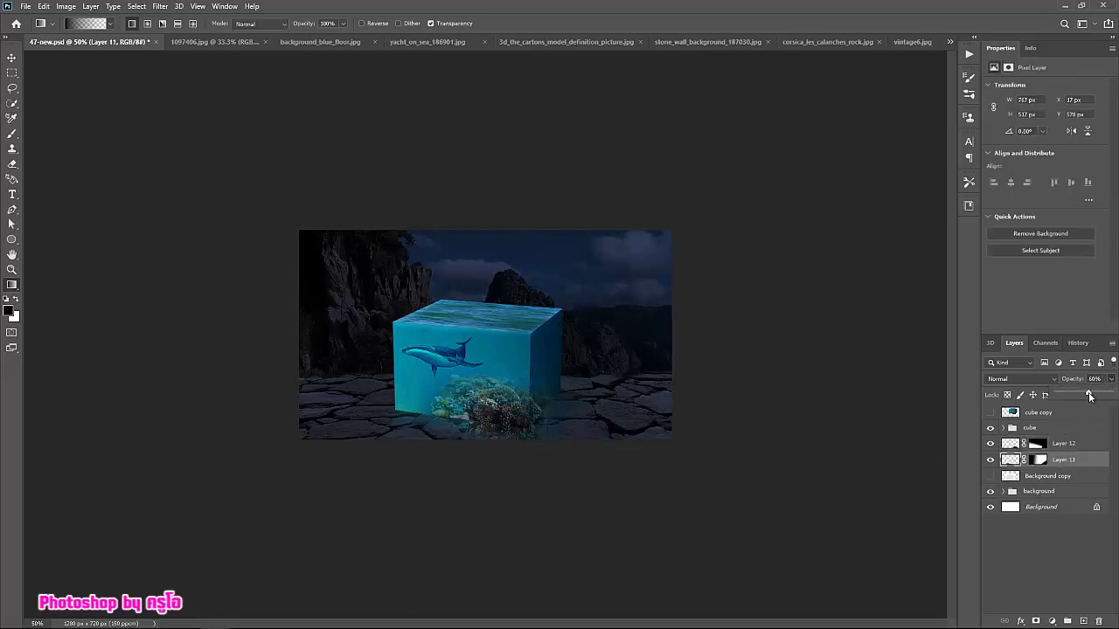
left_click(1063, 443)
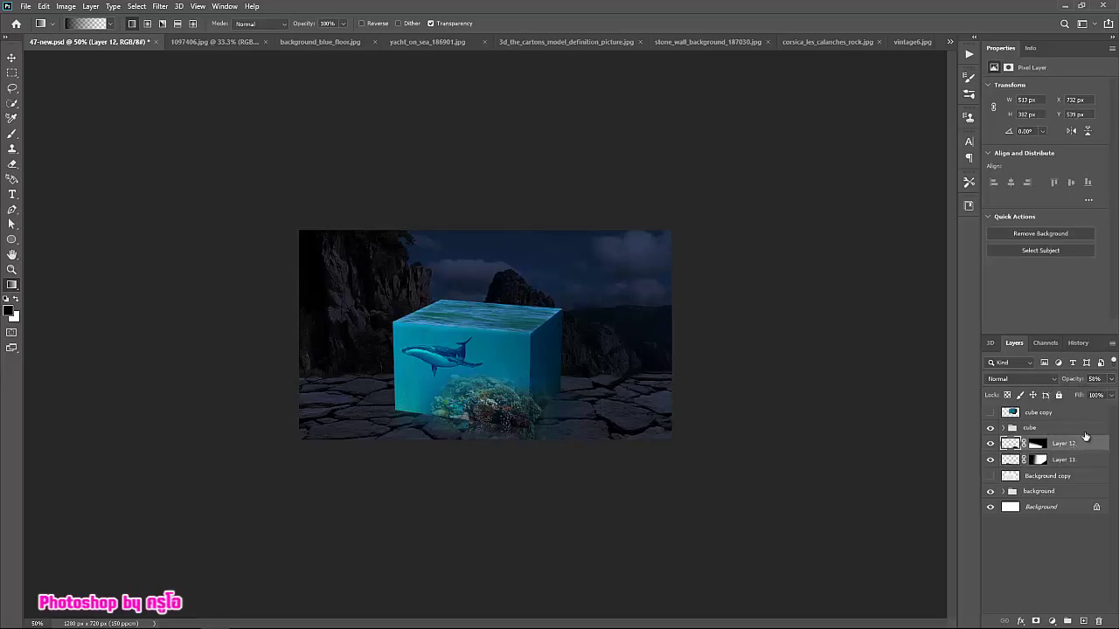
left_click_drag(1088, 395, 1074, 394)
left_click(160, 6)
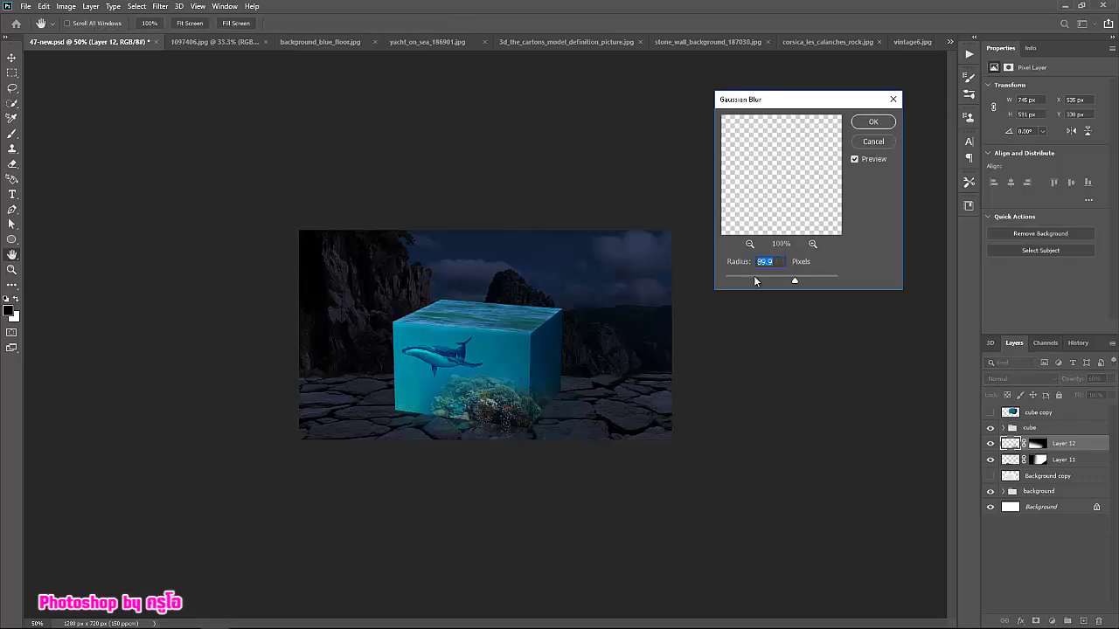
key("Return")
Apply a slightly stronger Gaussian Blur to Layer 11.
key("alt+bracketleft")
left_click(159, 6)
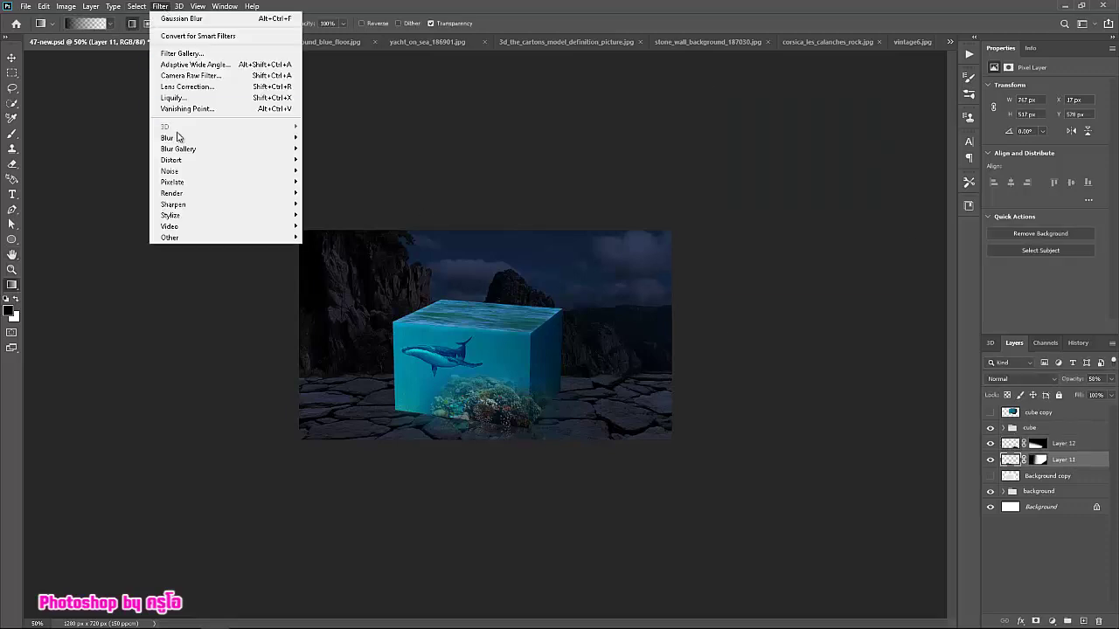
left_click(336, 196)
left_click_drag(765, 284, 766, 284)
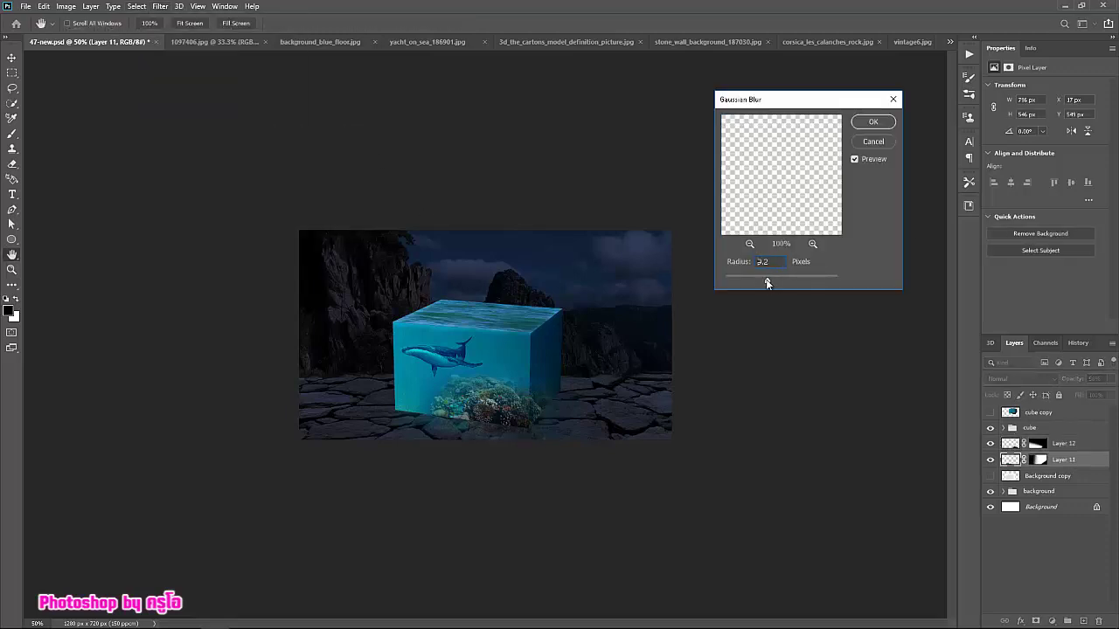
key("Return")
key("g")
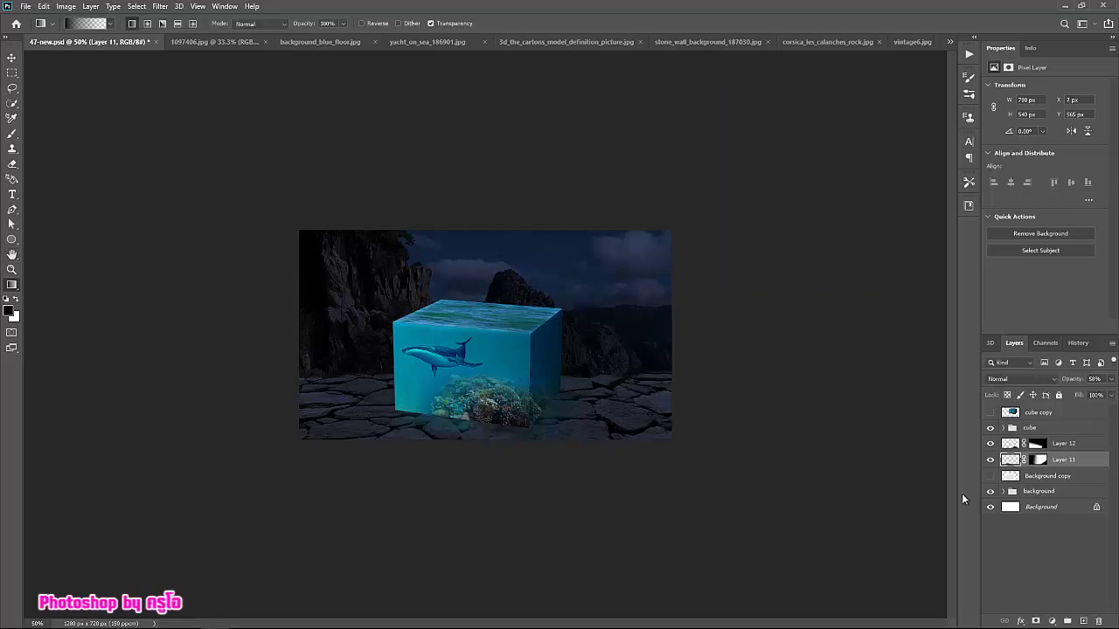
Group Layers 12 and 11 into a group named 'shadow'.
left_click(1061, 443, "shift")
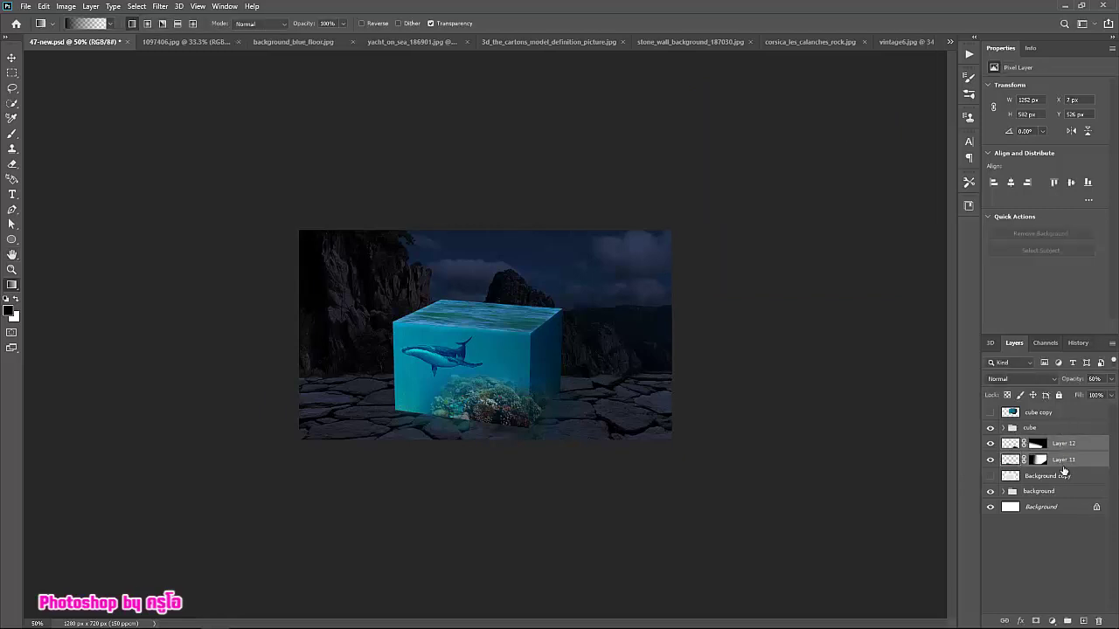
right_click(1080, 462)
left_click(970, 221)
type("s")
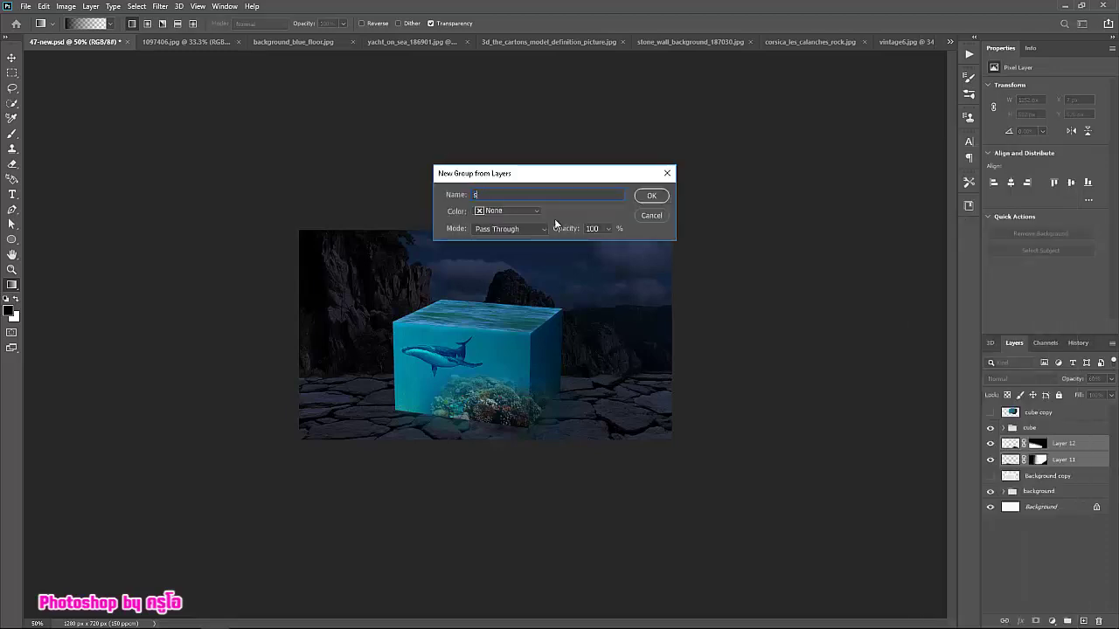
type("hadow")
key("Return")
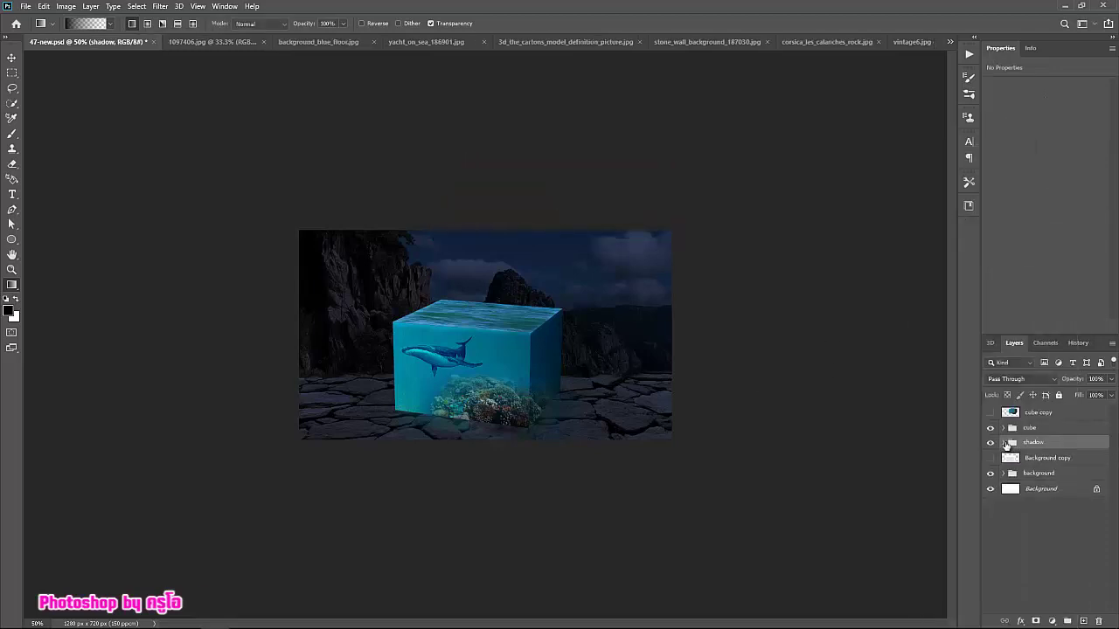
Mask Layer 3 in the cube group and paint out its bottom edge into the floor.
left_click(1053, 427)
left_click(1002, 427)
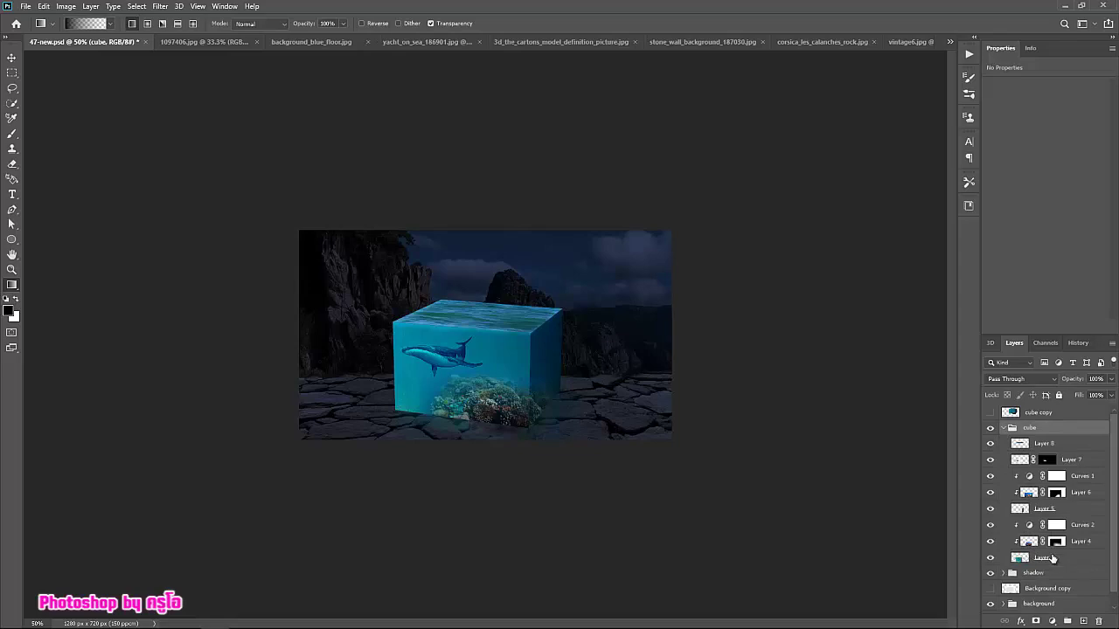
left_click(1051, 558)
left_click(1036, 621)
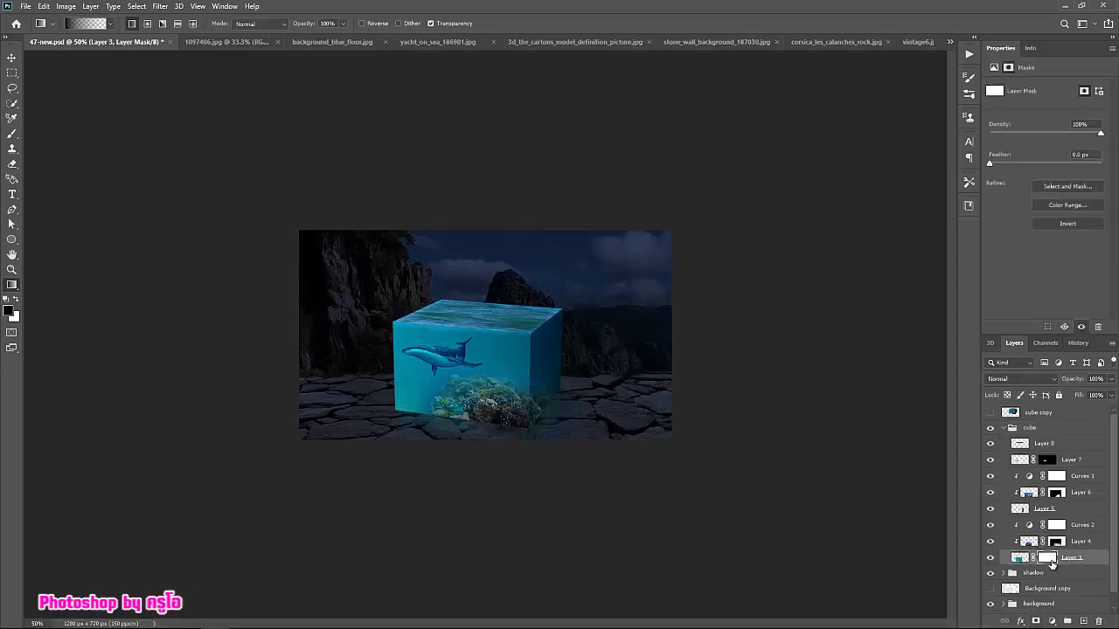
left_click(11, 270)
key("ctrl+plus")
key("ctrl+plus")
key("ctrl+plus")
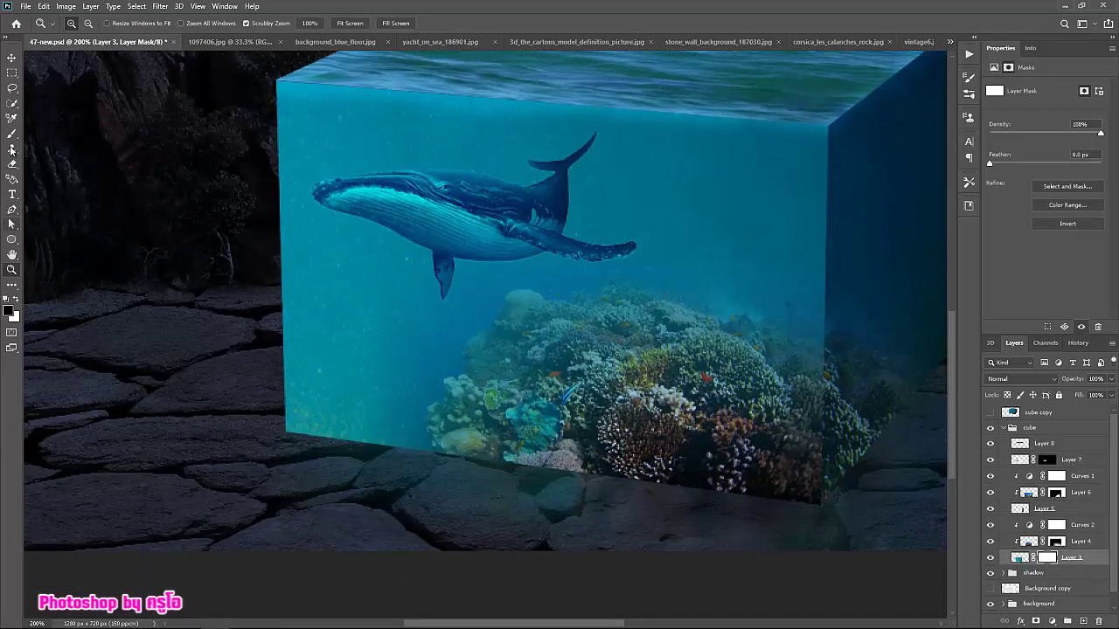
left_click(12, 134)
left_click_drag(292, 440, 414, 449)
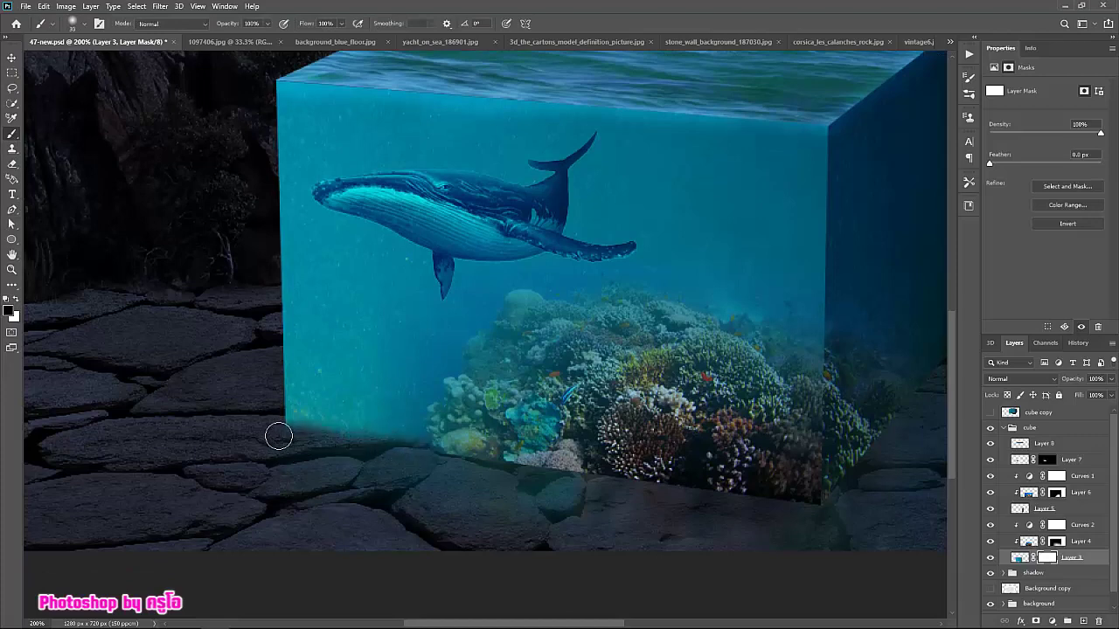
left_click_drag(278, 437, 801, 502)
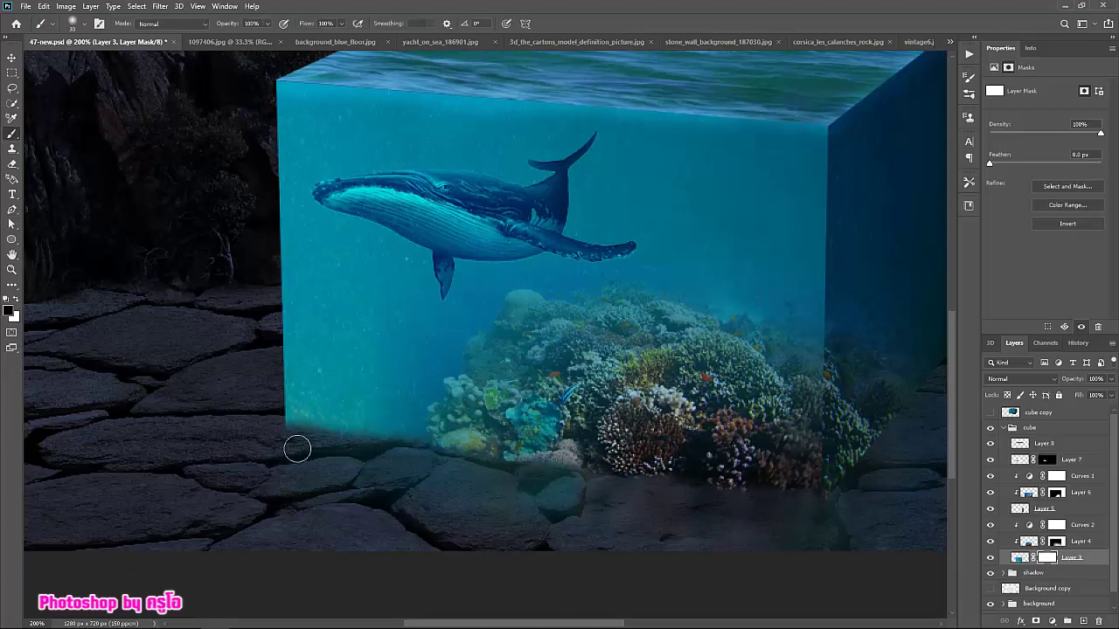
left_click(11, 270)
left_click(349, 22)
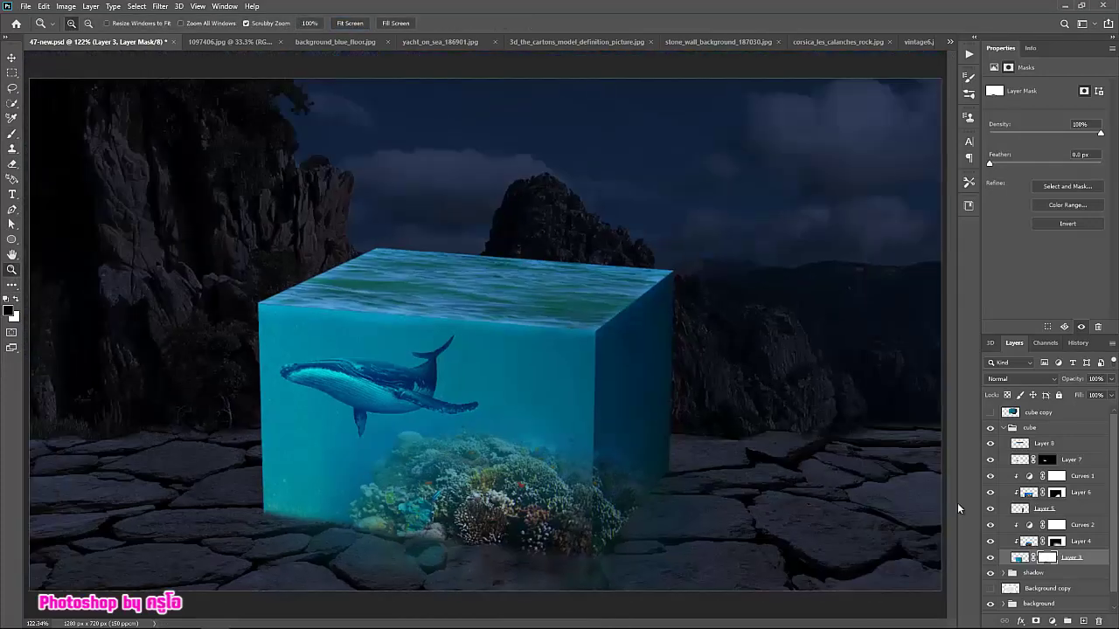
Add a layer mask to Layer 5, then collapse the cube group and select Layer 13.
left_click(1068, 513)
left_click(1036, 621)
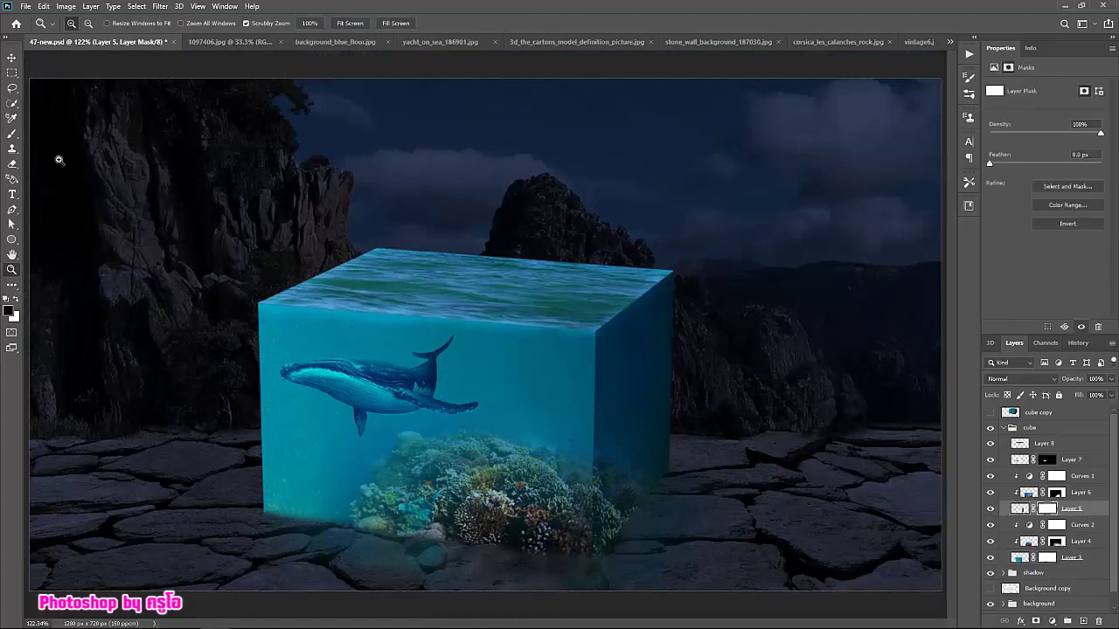
left_click(11, 134)
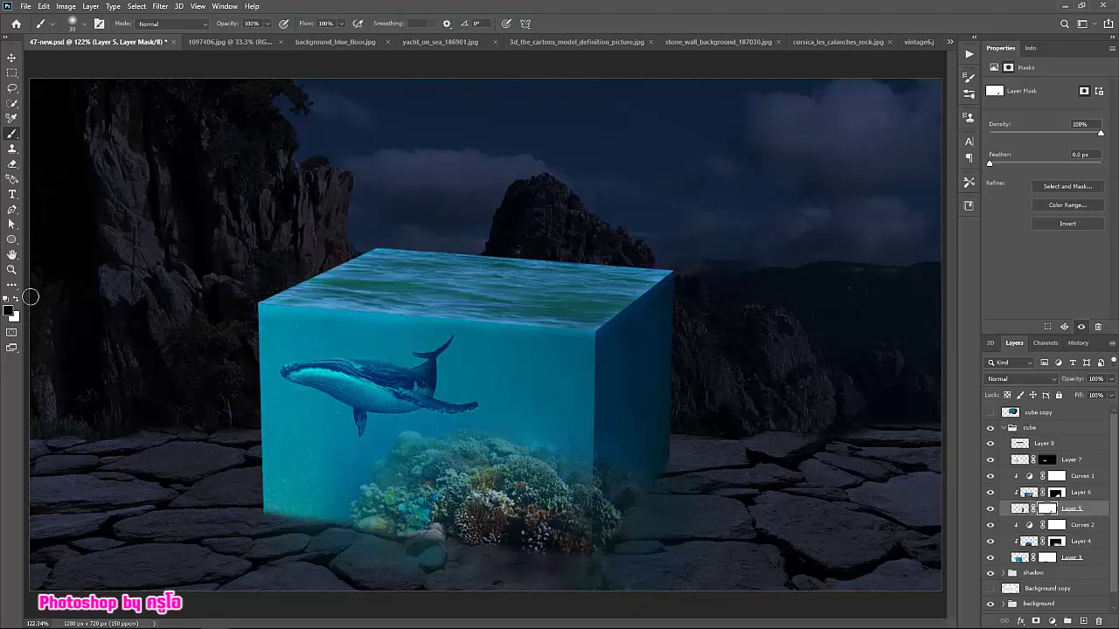
left_click(12, 269)
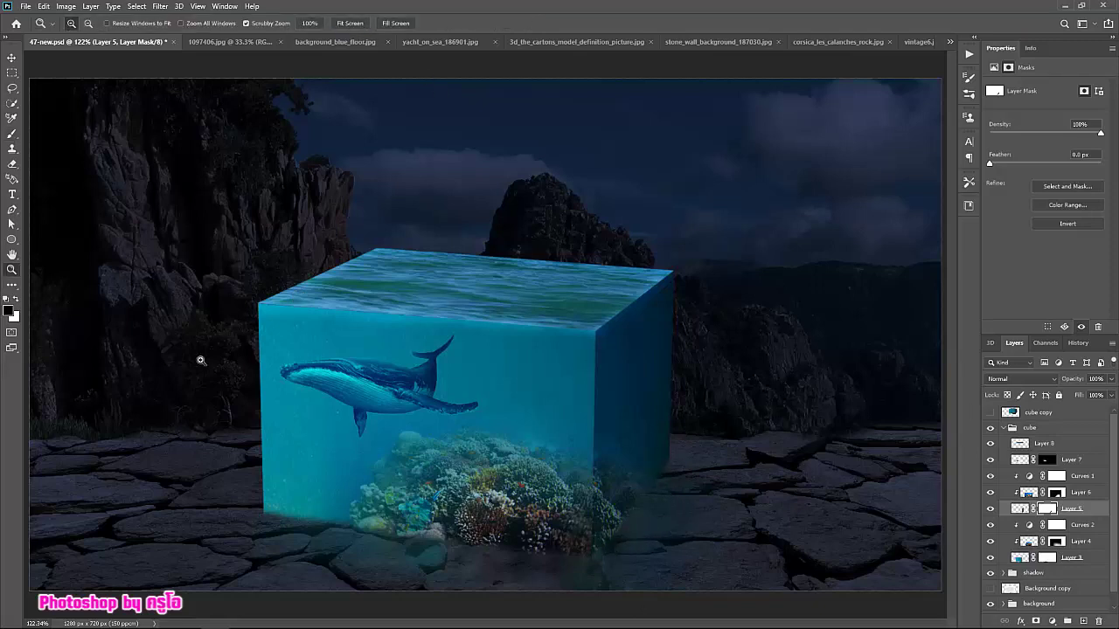
right_click(364, 238)
left_click(399, 289)
right_click(500, 236)
left_click(547, 298)
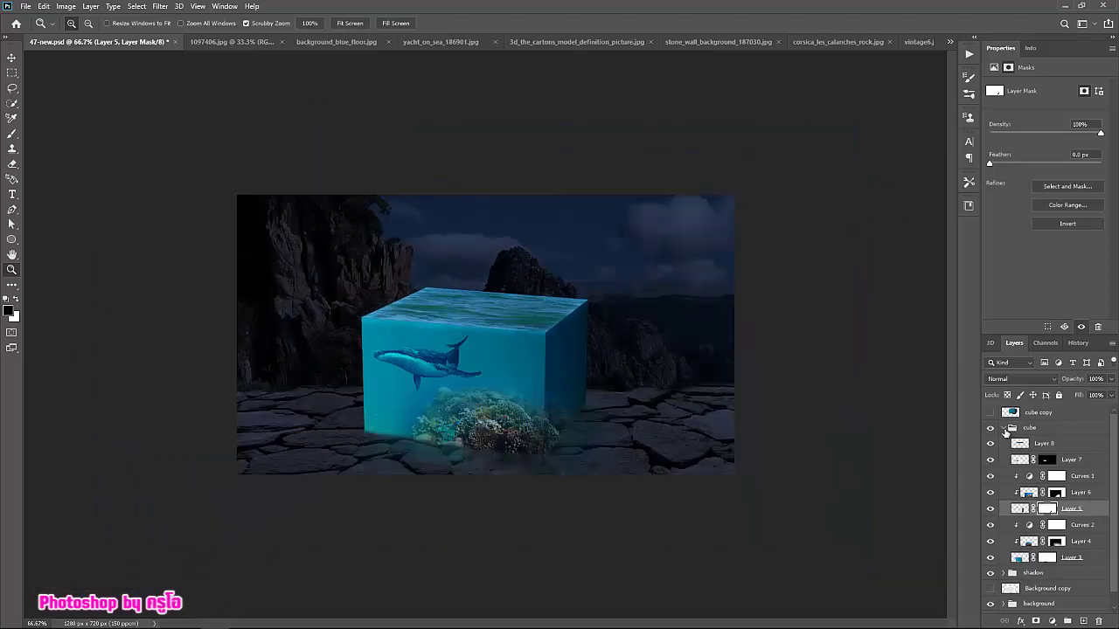
left_click(1004, 427)
left_click(1045, 457)
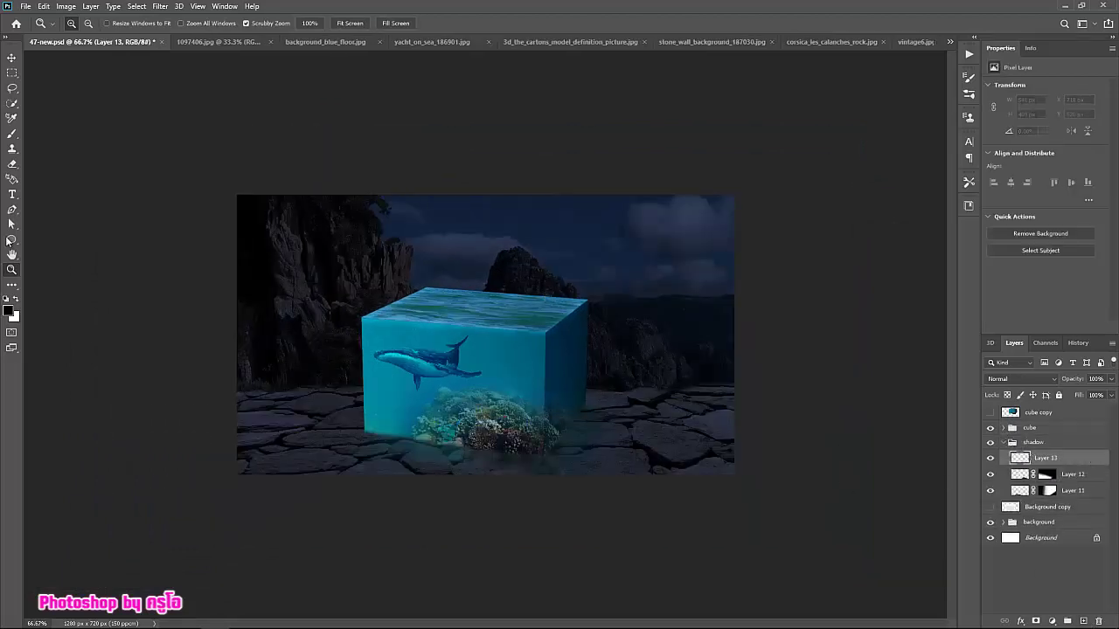
Sample teal from the cube and brush a glow across the floor on Layer 13.
left_click(12, 285)
left_click(52, 381)
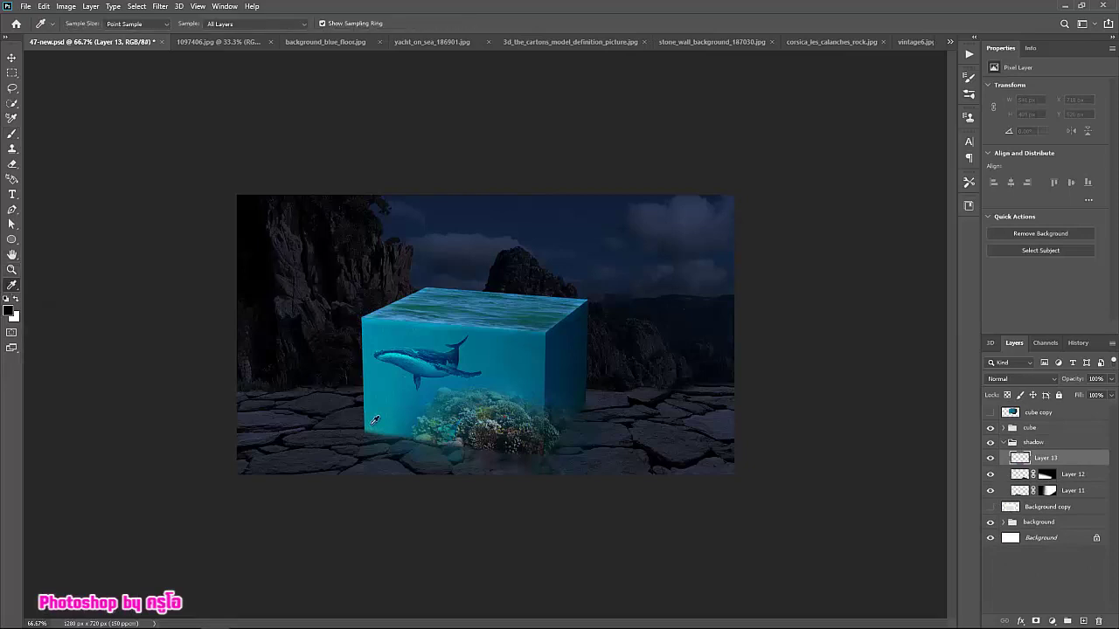
left_click(374, 420)
key("b")
left_click_drag(346, 437, 254, 409)
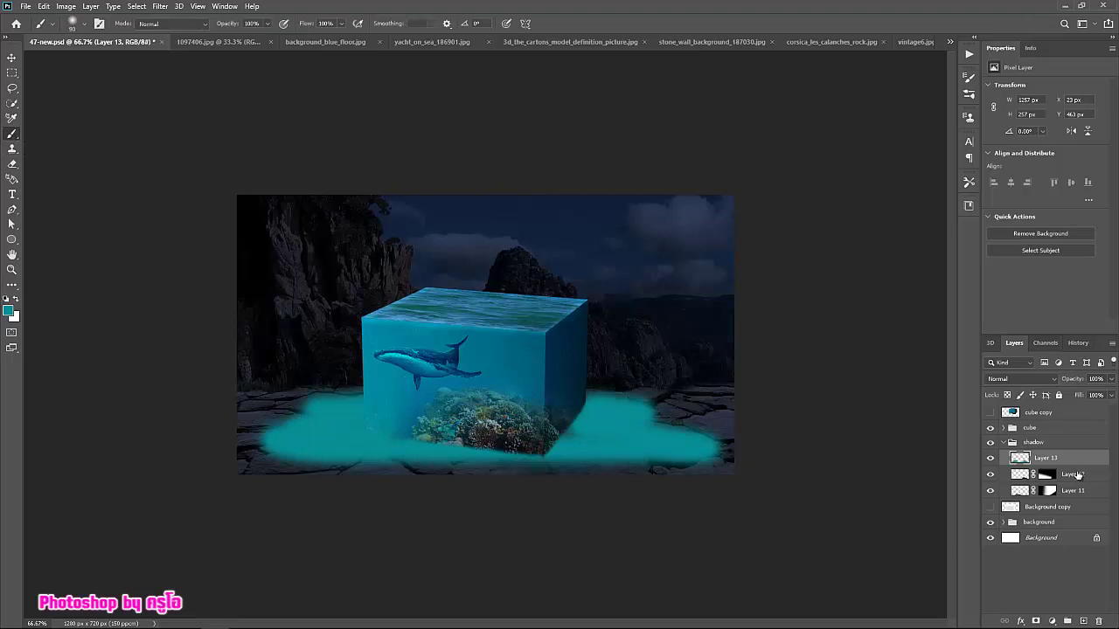
Move Layer 13 below Layer 11, blur the teal glow heavily and dim its opacity.
left_click_drag(1048, 458, 1049, 498)
left_click(160, 6)
mouse_move(188, 182)
left_click(311, 182)
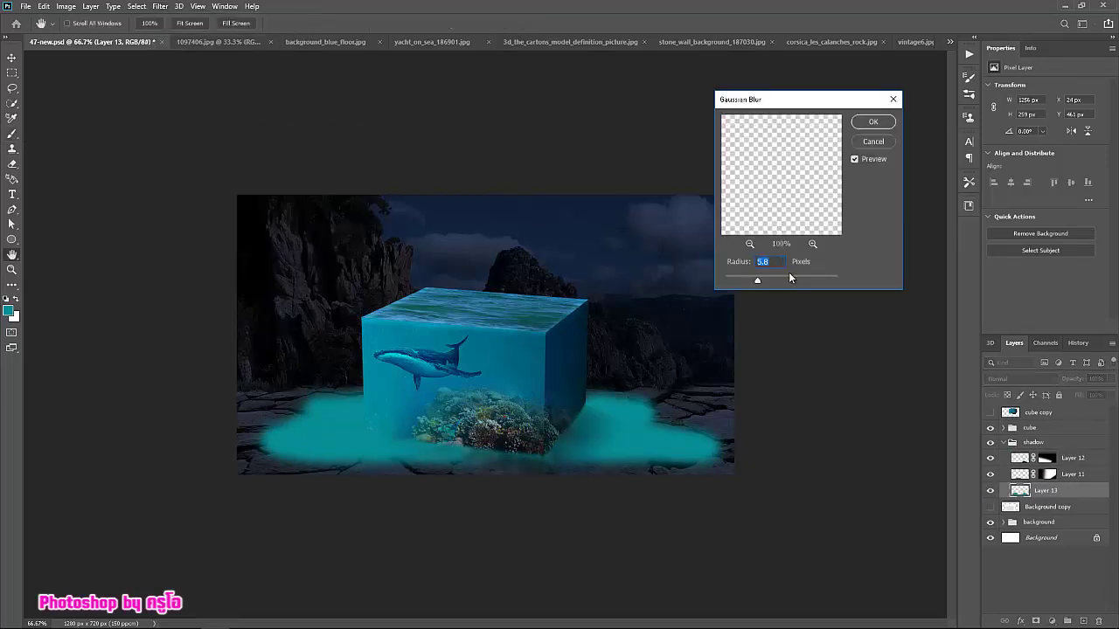
left_click_drag(789, 280, 816, 281)
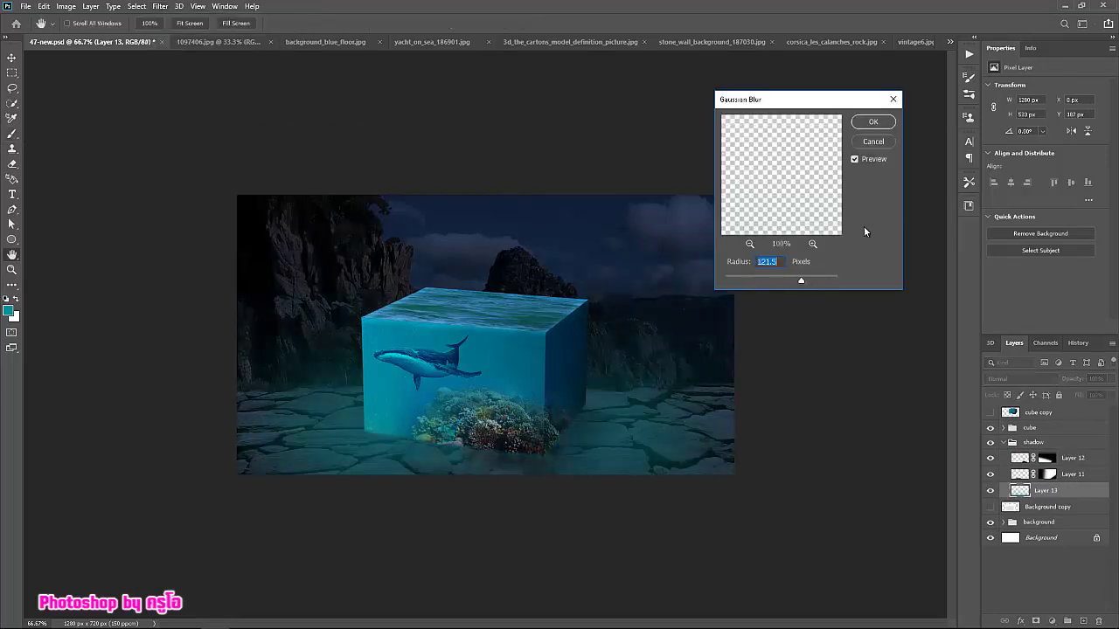
left_click(874, 122)
left_click_drag(1112, 381, 1088, 395)
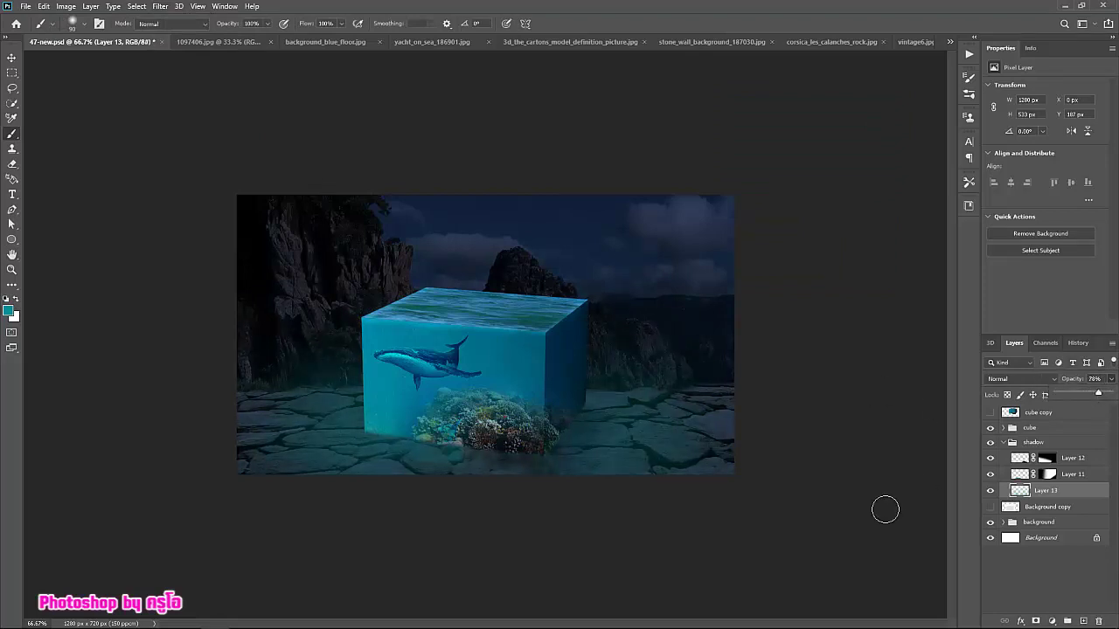
On new Layer 14, paint a cyan edge glow, blur it lightly and set 63% opacity.
left_click(1083, 620)
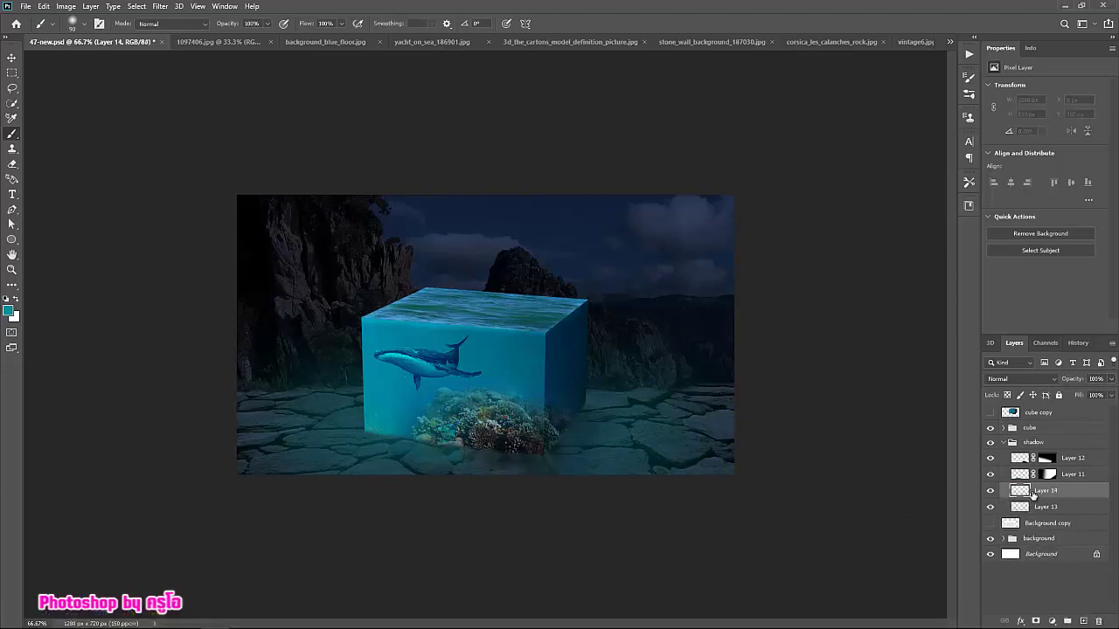
mouse_move(361, 429)
left_mouse_down()
mouse_move(554, 452)
mouse_move(359, 427)
left_mouse_up()
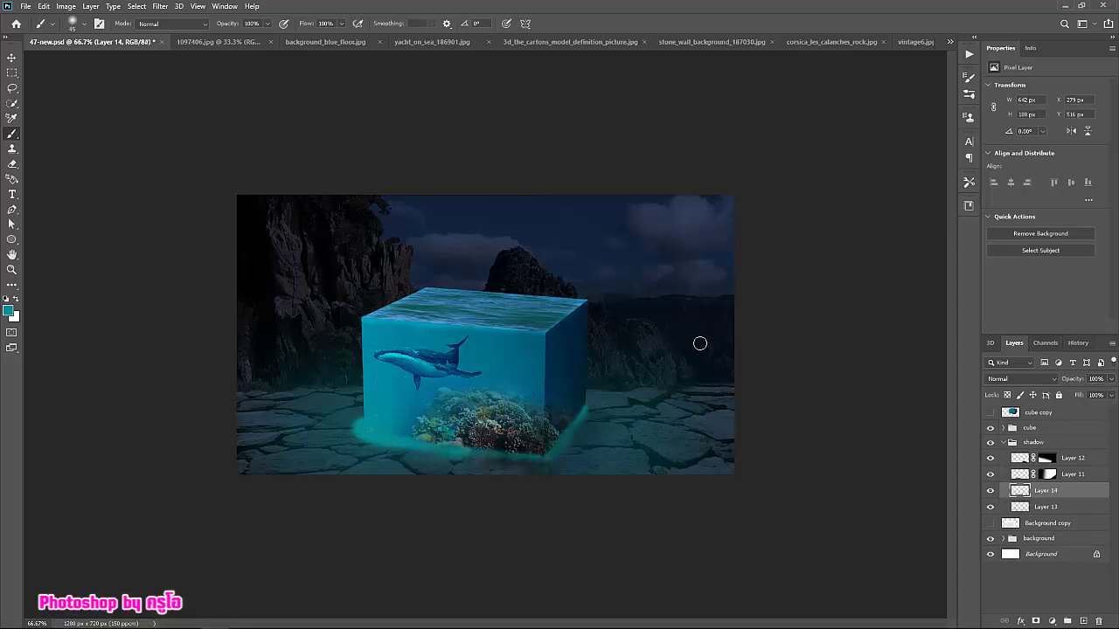
left_click(142, 6)
left_click(349, 194)
mouse_move(797, 277)
left_mouse_down()
mouse_move(764, 279)
mouse_move(779, 282)
left_mouse_up()
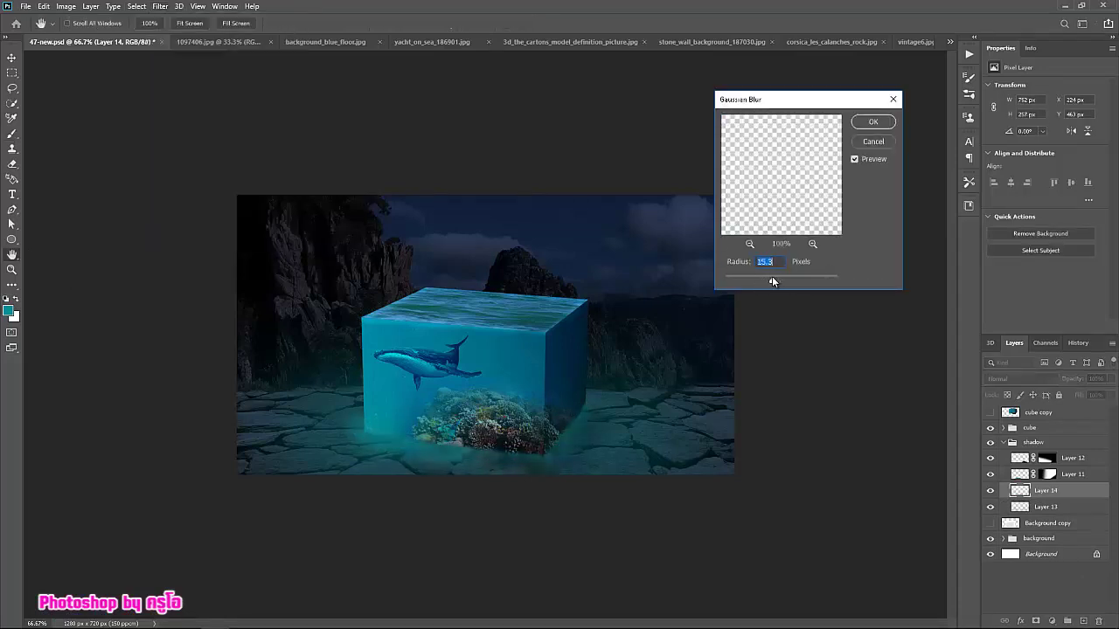
left_click(872, 121)
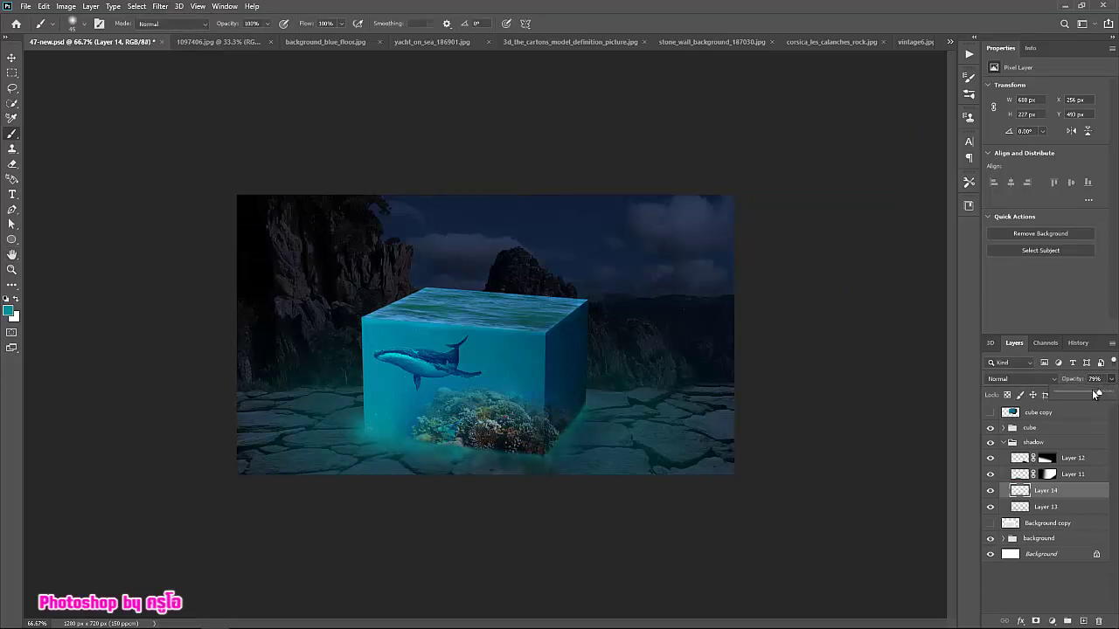
left_click_drag(1094, 394, 1089, 394)
Duplicate the woman's layer from vintage6.jpg into 47-new.psd.
left_click(916, 41)
right_click(1091, 418)
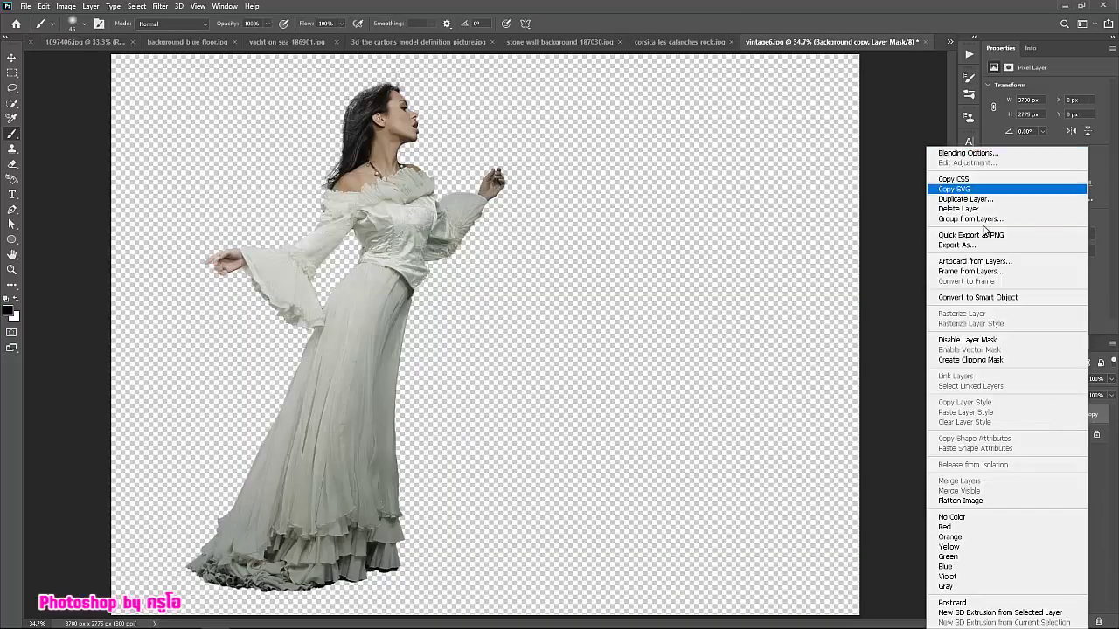
left_click(957, 202)
left_click(551, 222)
left_click(586, 243)
key("Return")
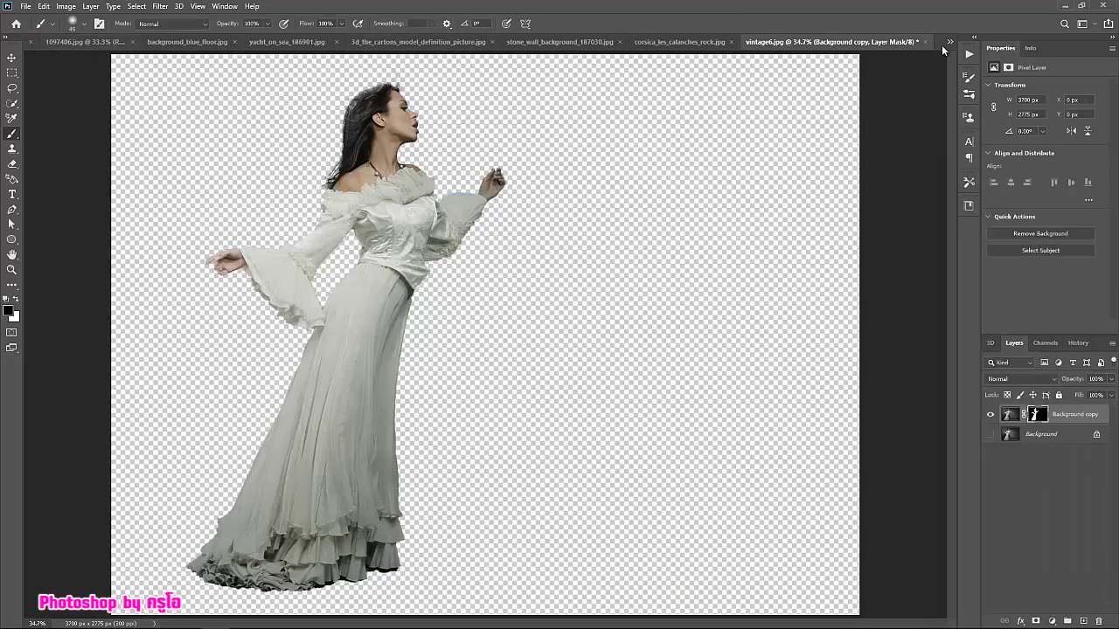
left_click(950, 41)
left_click(839, 53)
Scale the woman down and place her on the cube, above the cube group and Layer 7.
key("ctrl+t")
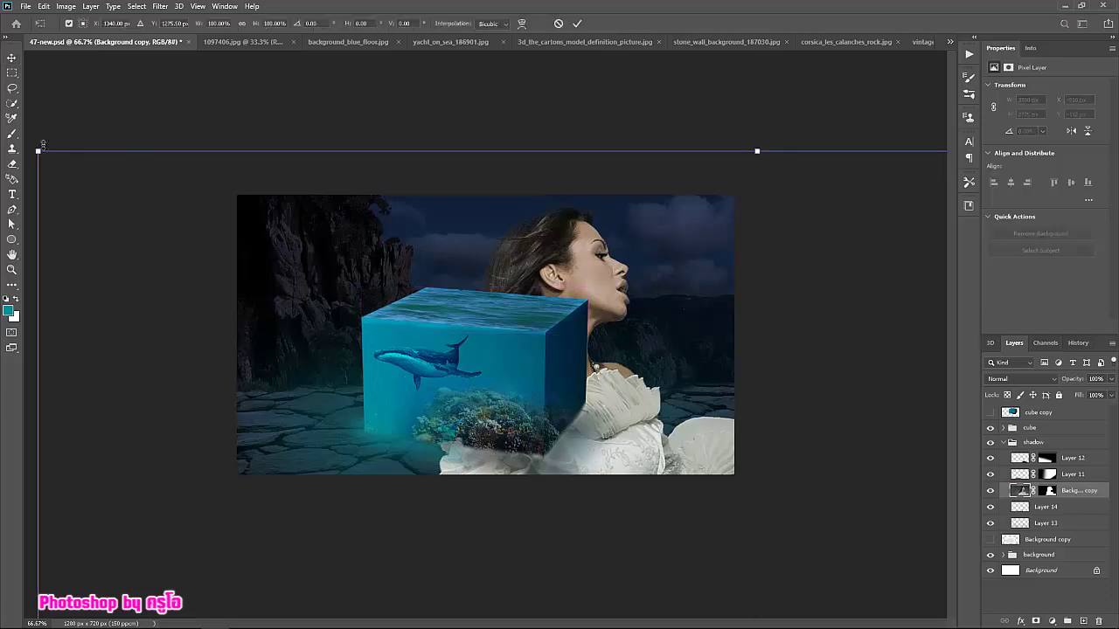
mouse_move(37, 145)
left_mouse_down()
mouse_move(715, 466)
mouse_move(598, 294)
mouse_move(645, 326)
left_mouse_up()
left_click(577, 24)
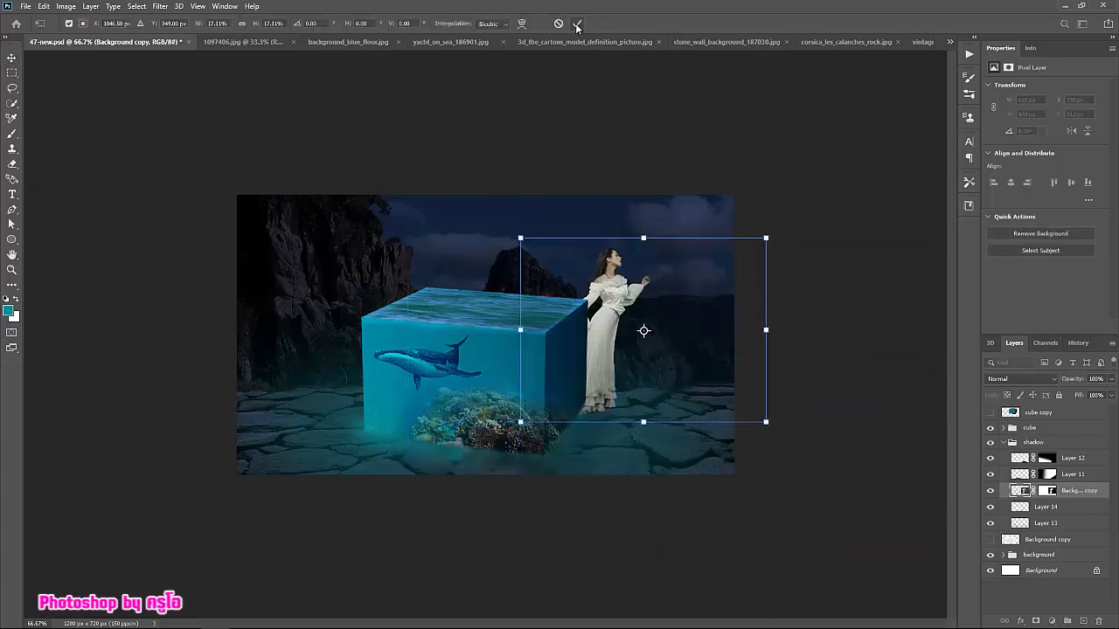
left_click_drag(1079, 474, 1075, 421)
left_click_drag(598, 361, 508, 365)
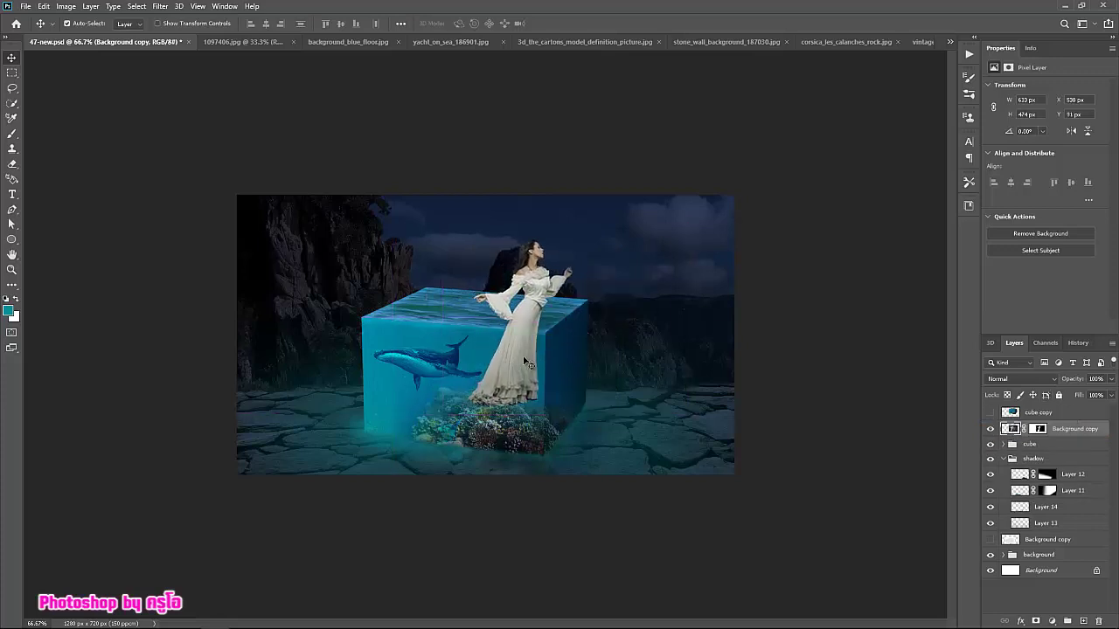
left_click_drag(509, 365, 407, 359)
left_click(1003, 459)
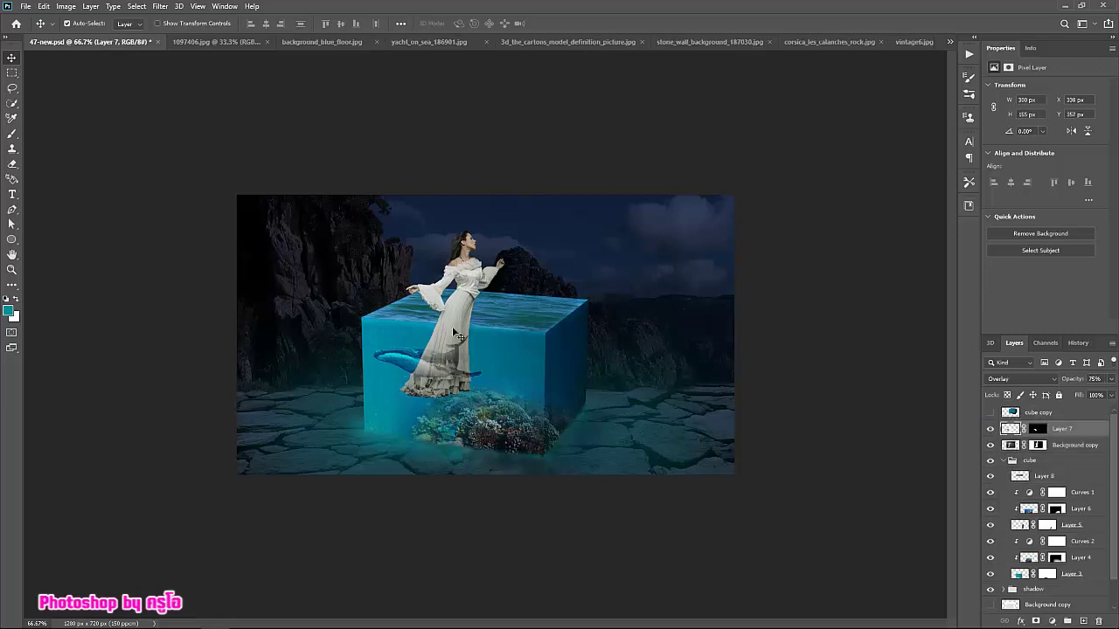
left_click_drag(454, 335, 484, 319)
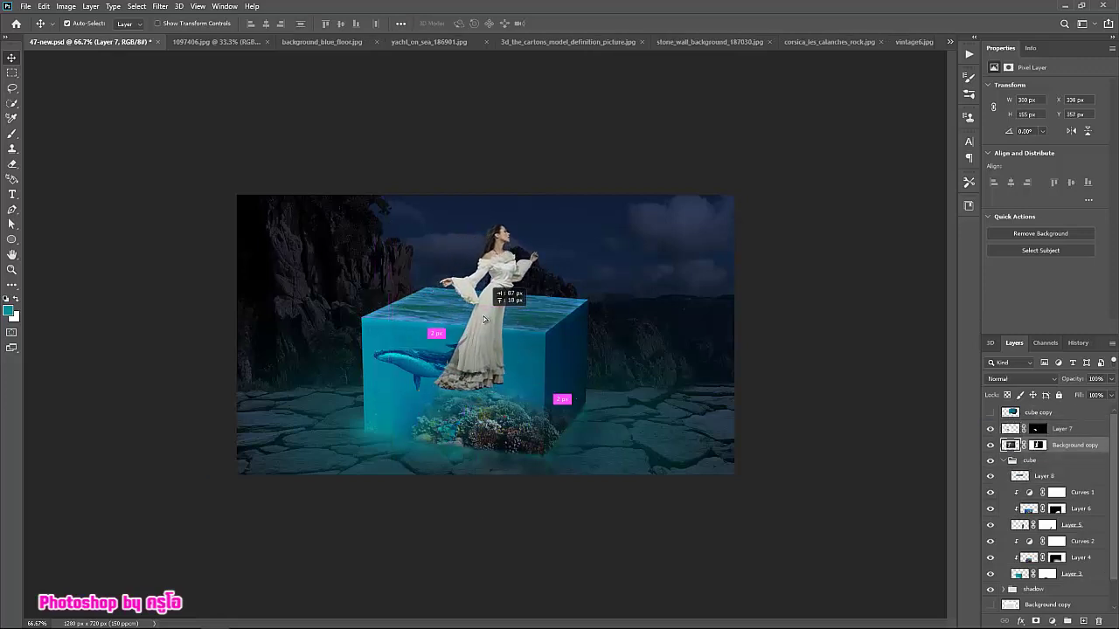
left_click_drag(483, 319, 519, 330)
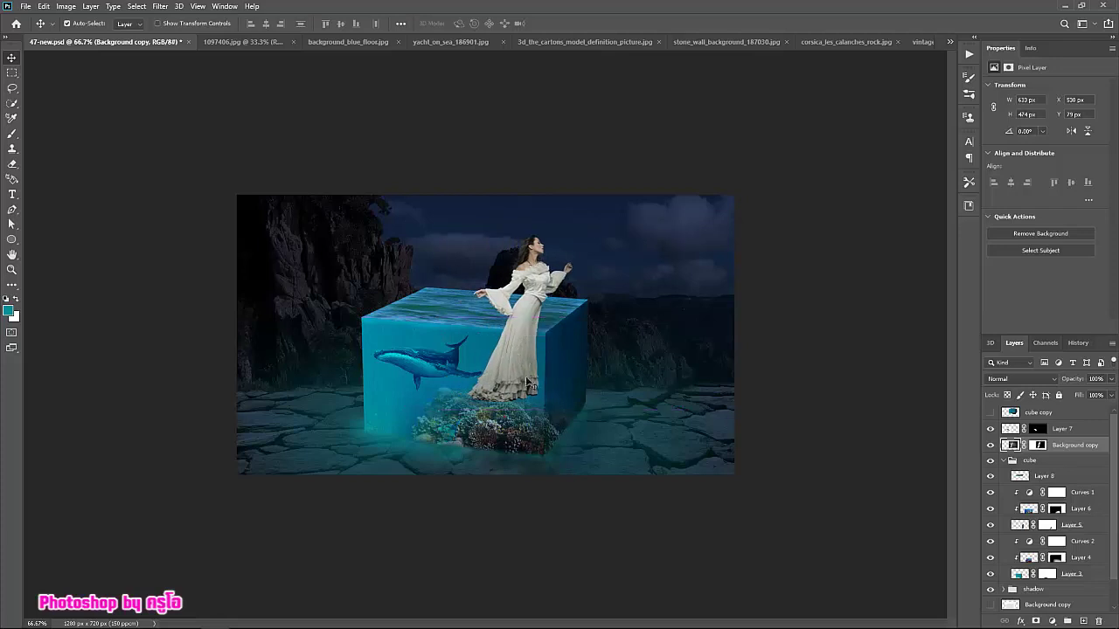
left_click_drag(1068, 448, 1077, 425)
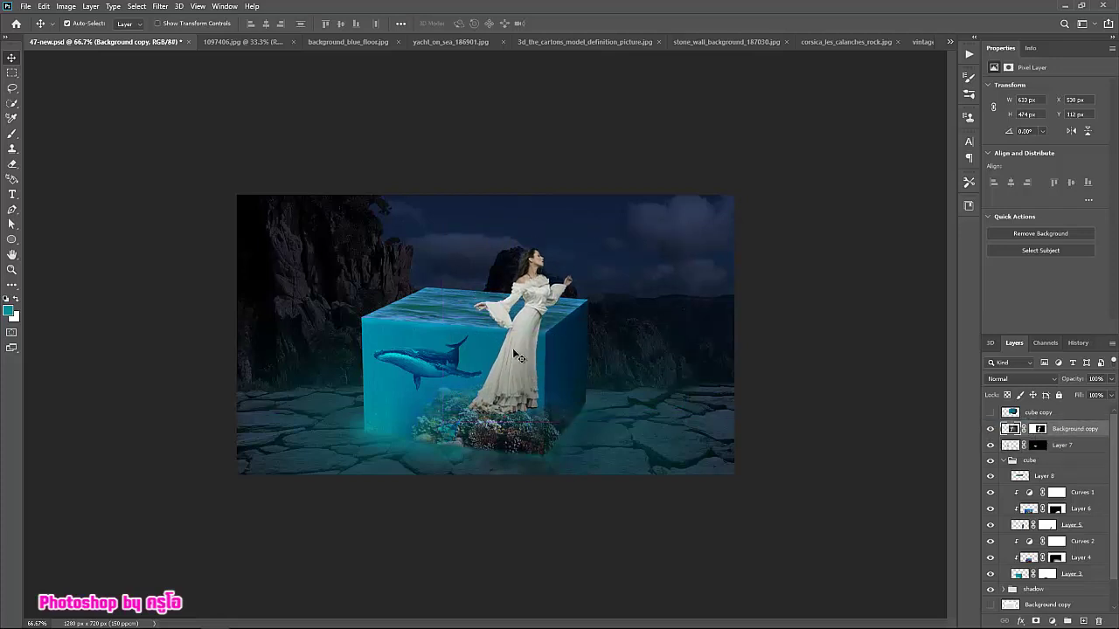
left_click_drag(548, 276, 542, 295)
Enlarge the woman, target her layer mask and zoom in on the dress at the waterline.
key("ctrl+t")
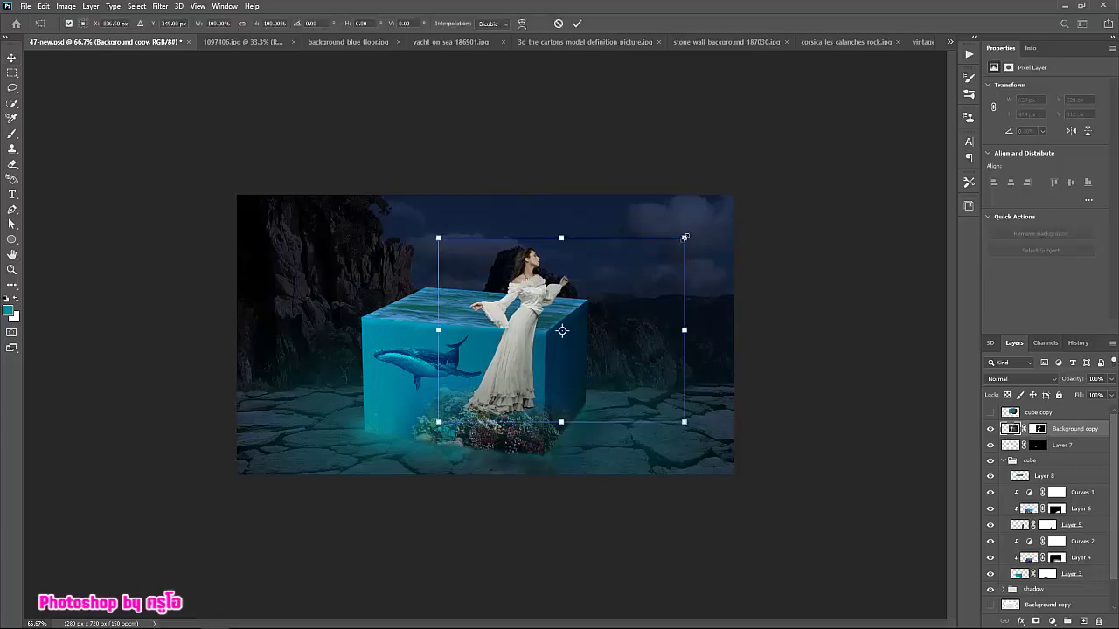
left_click_drag(689, 234, 716, 140)
left_click_drag(689, 269, 664, 281)
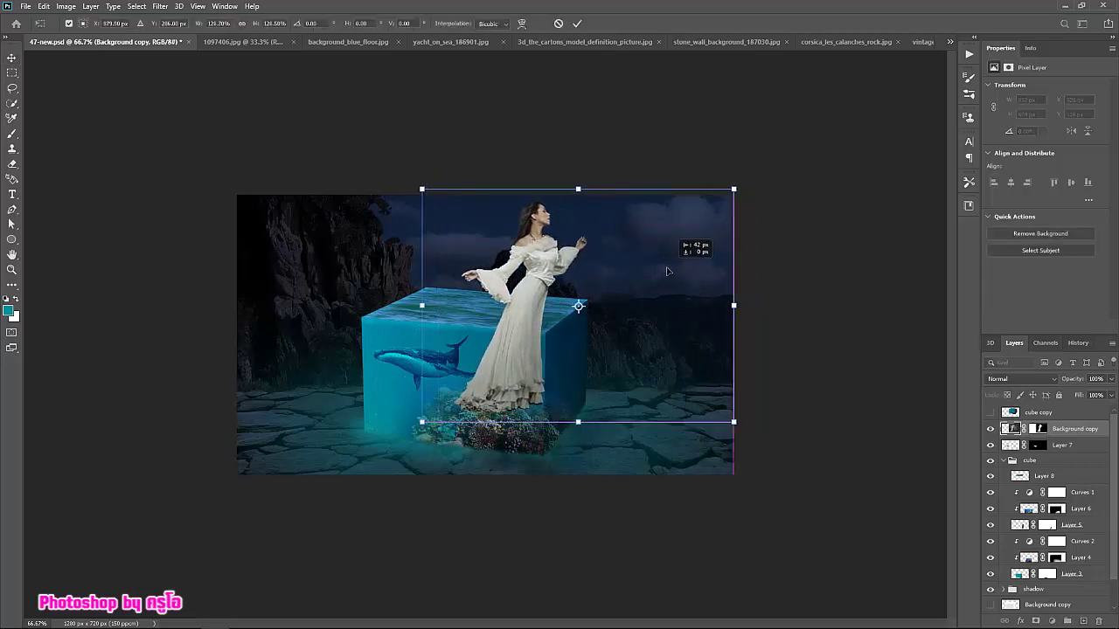
key("Return")
left_click(1040, 428)
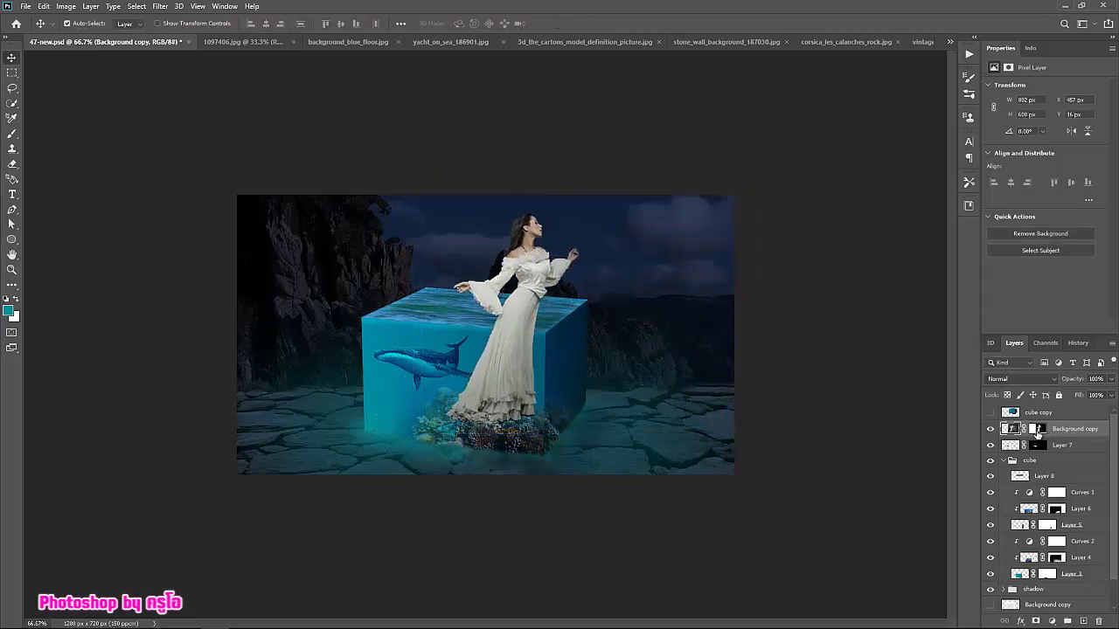
left_click(12, 270)
left_click(526, 340)
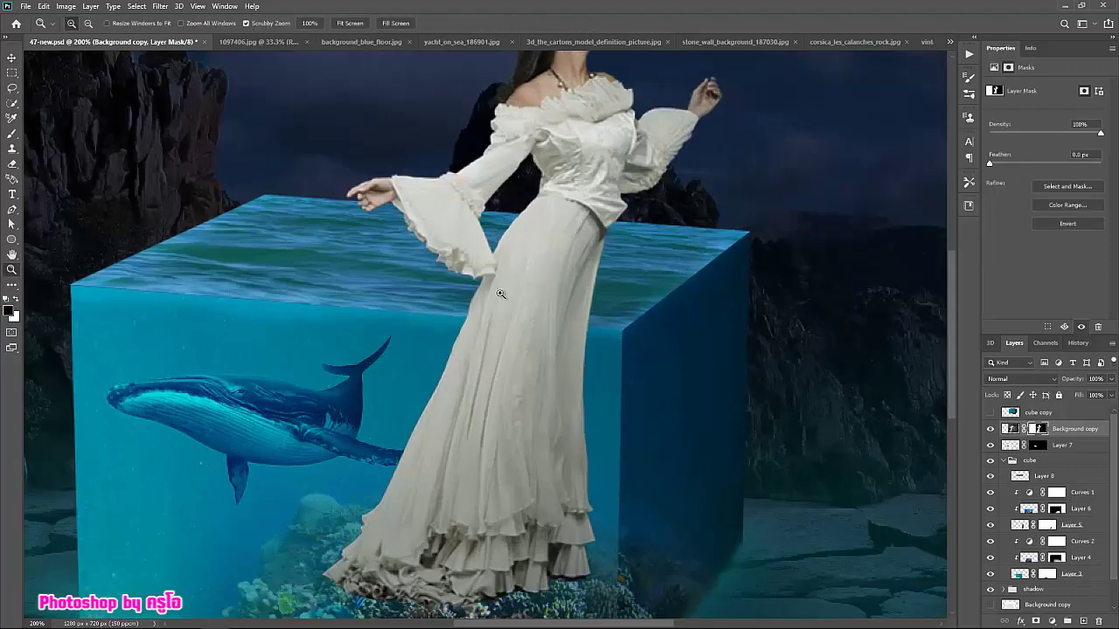
Paint black on the woman's mask along the waterline to hide the dress, keeping the sleeve cuff.
key("b")
mouse_move(532, 272)
left_mouse_down()
mouse_move(480, 278)
mouse_move(609, 281)
mouse_move(462, 282)
mouse_move(449, 297)
mouse_move(576, 316)
left_mouse_up()
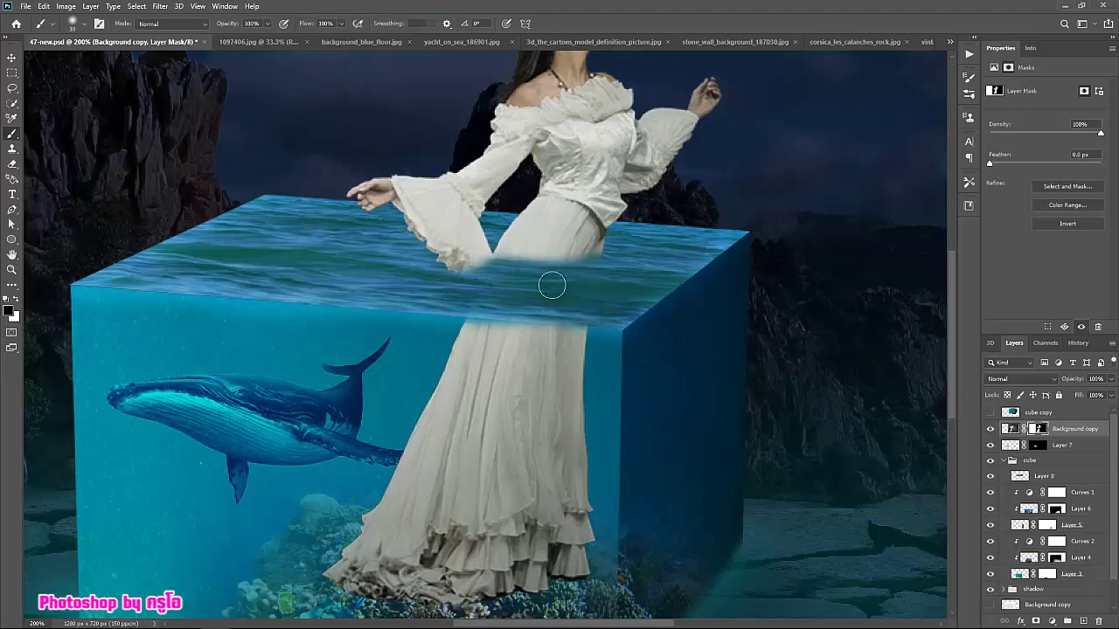
mouse_move(552, 285)
left_mouse_down()
mouse_move(479, 267)
mouse_move(506, 284)
left_mouse_up()
key("z")
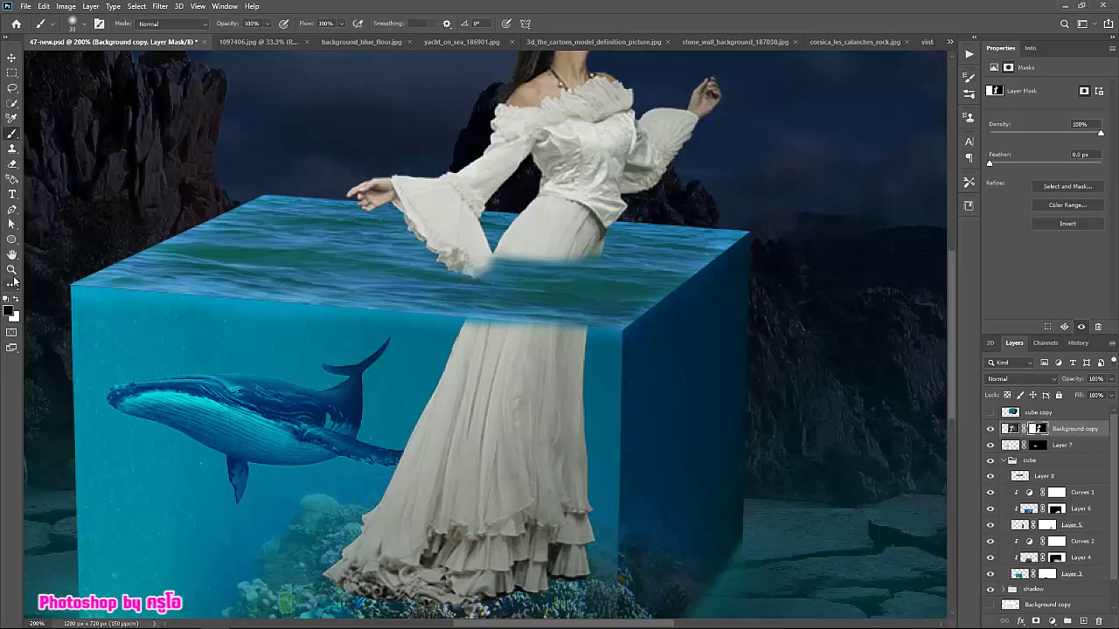
key("ctrl+0")
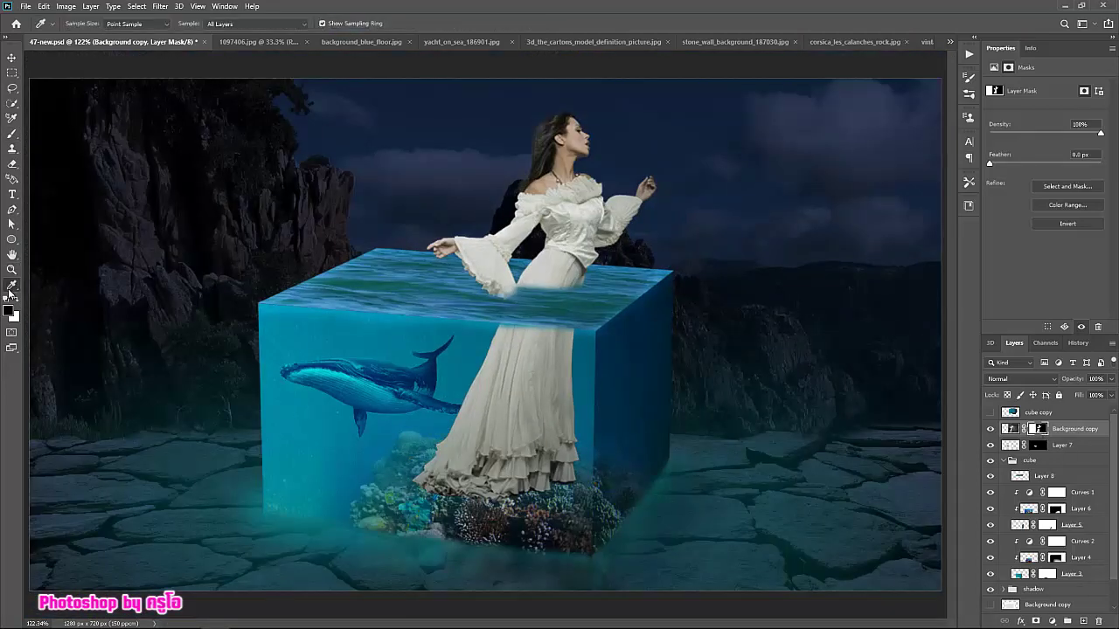
Try several Gradient fades on the woman's mask, undoing each one.
left_click(12, 284)
left_click(78, 594)
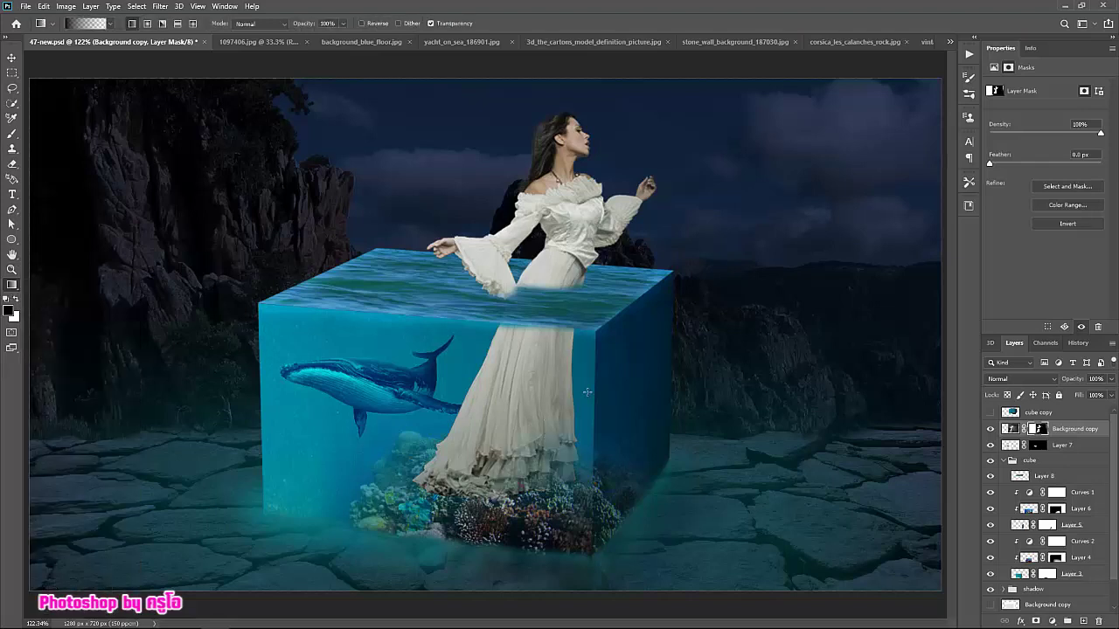
left_click_drag(587, 392, 533, 386)
key("ctrl+z")
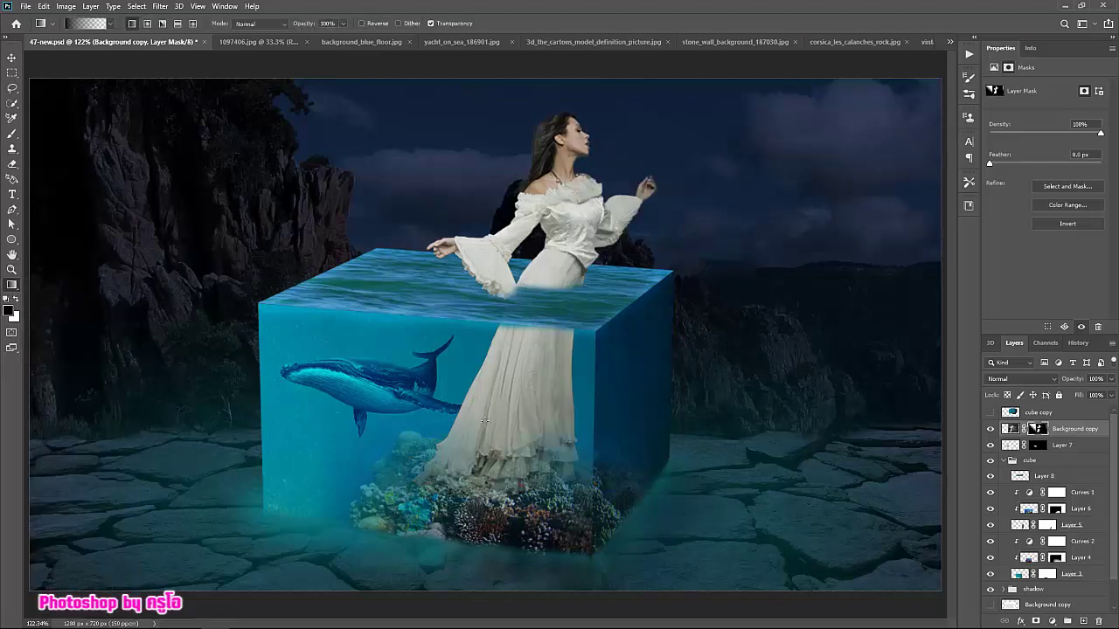
left_click_drag(499, 449, 510, 364)
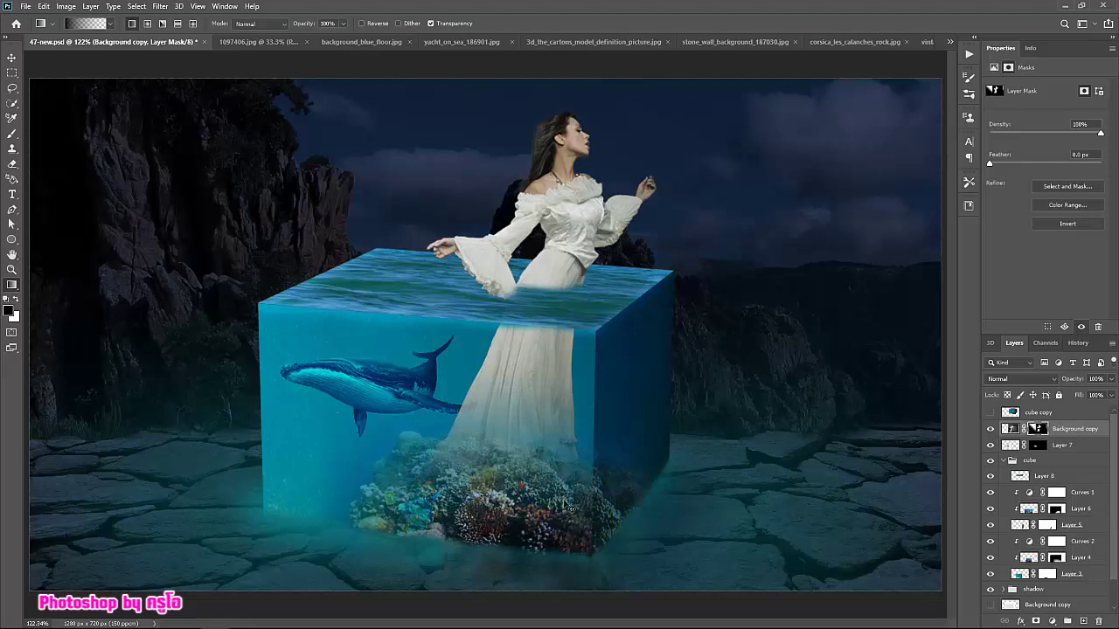
key("ctrl+z")
left_click_drag(568, 503, 538, 504)
key("ctrl+z")
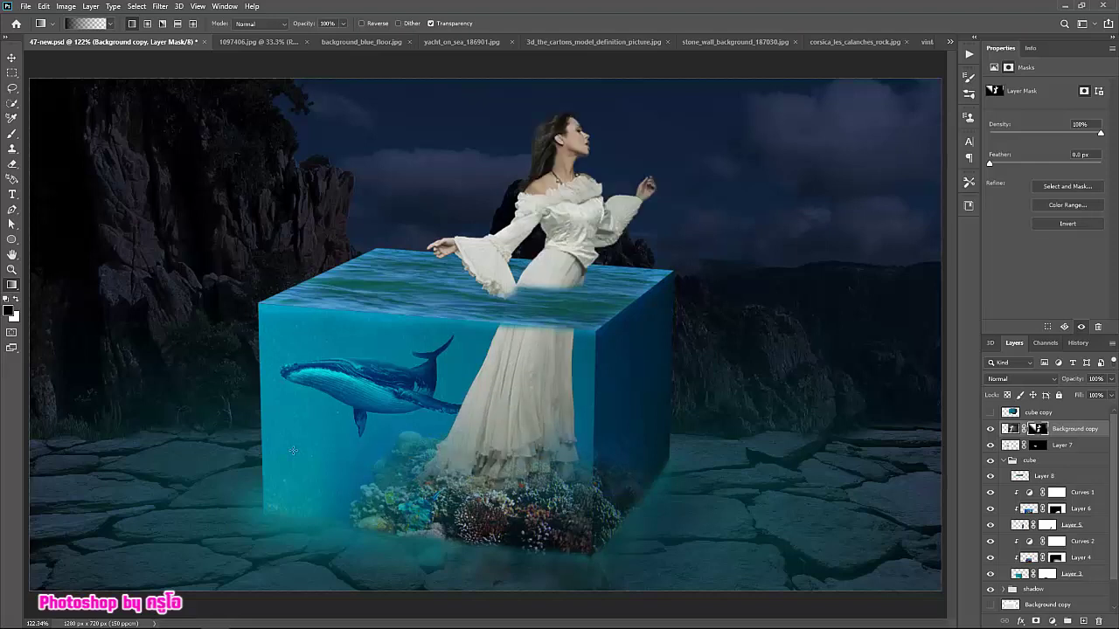
Add a Levels adjustment with the black input raised to about 32 to darken the woman.
left_click(1052, 621)
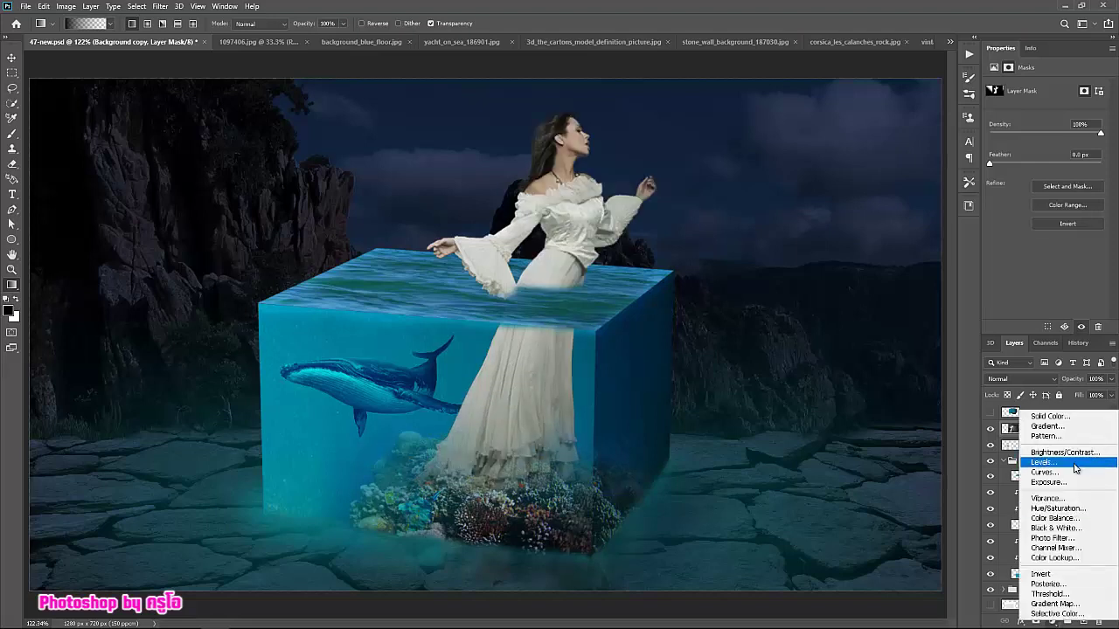
left_click(1059, 458)
left_click_drag(1005, 170, 1015, 171)
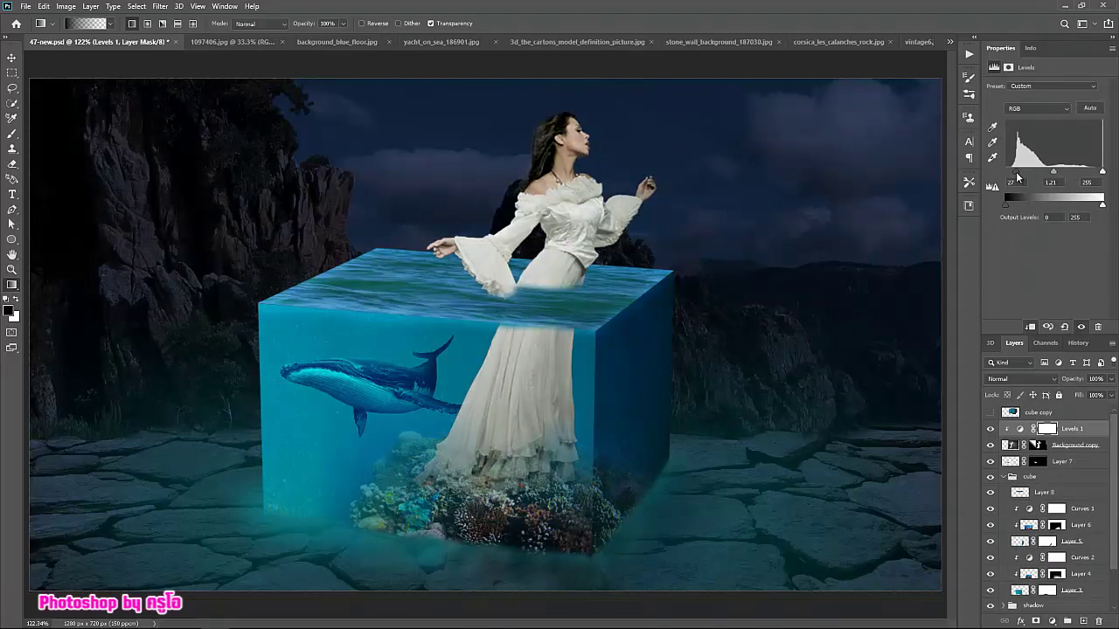
Retouch the woman's layer mask with the Brush, then target her pixels for dodging.
left_click(1037, 445)
key("b")
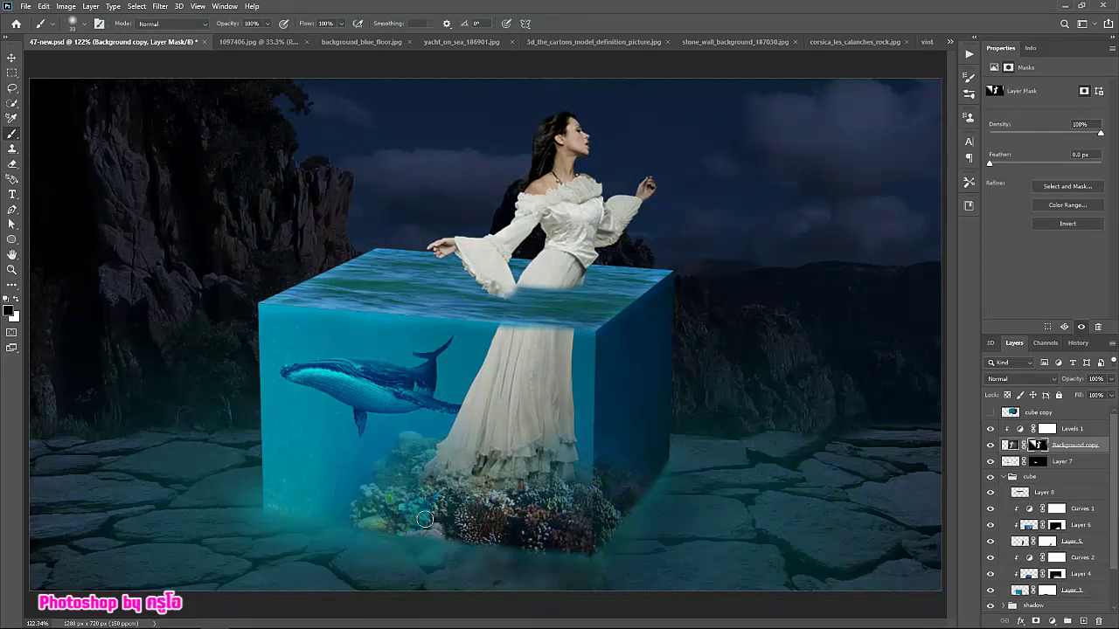
left_click(1011, 446)
key("o")
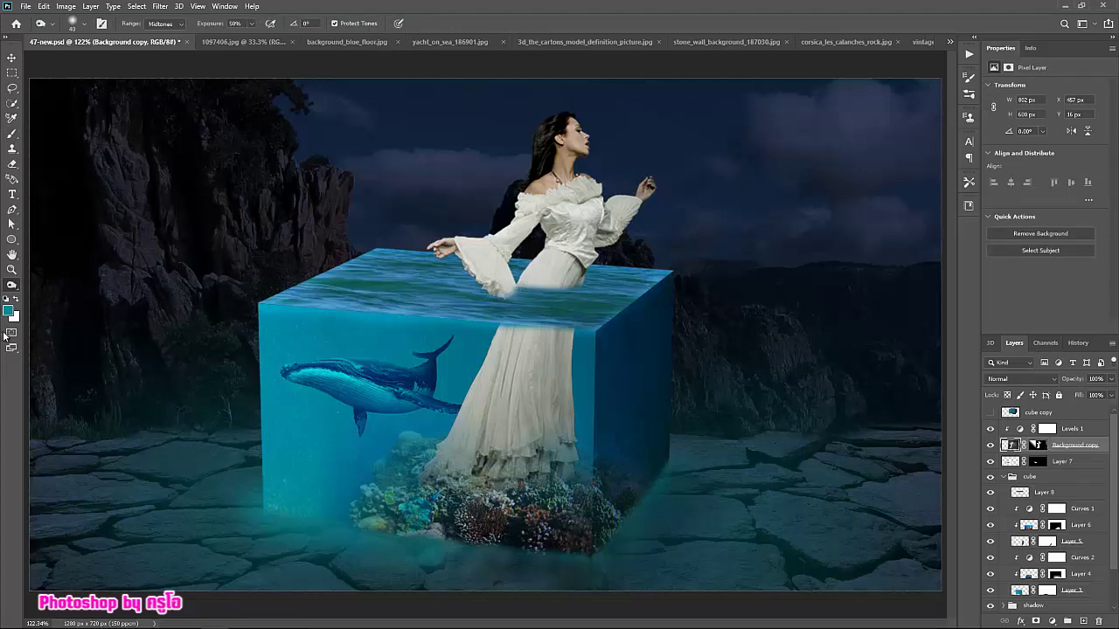
Add a Hue/Saturation adjustment with Colorize on and the hue set to blue, around 190.
left_click(7, 298)
left_click(1052, 621)
left_click(1057, 509)
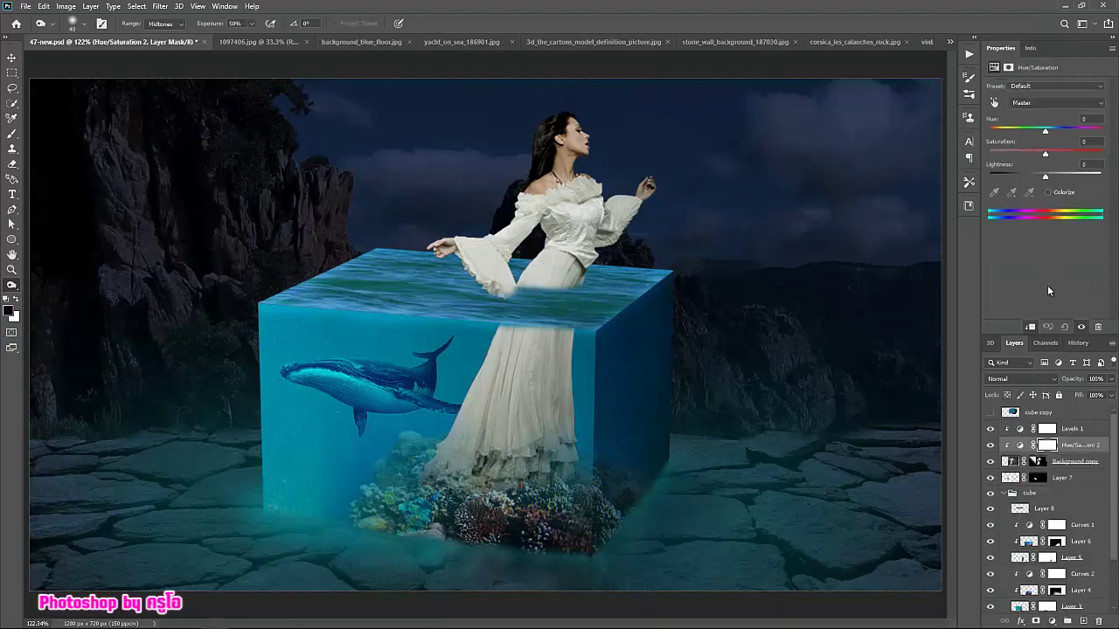
left_click(1048, 192)
left_click(1049, 127)
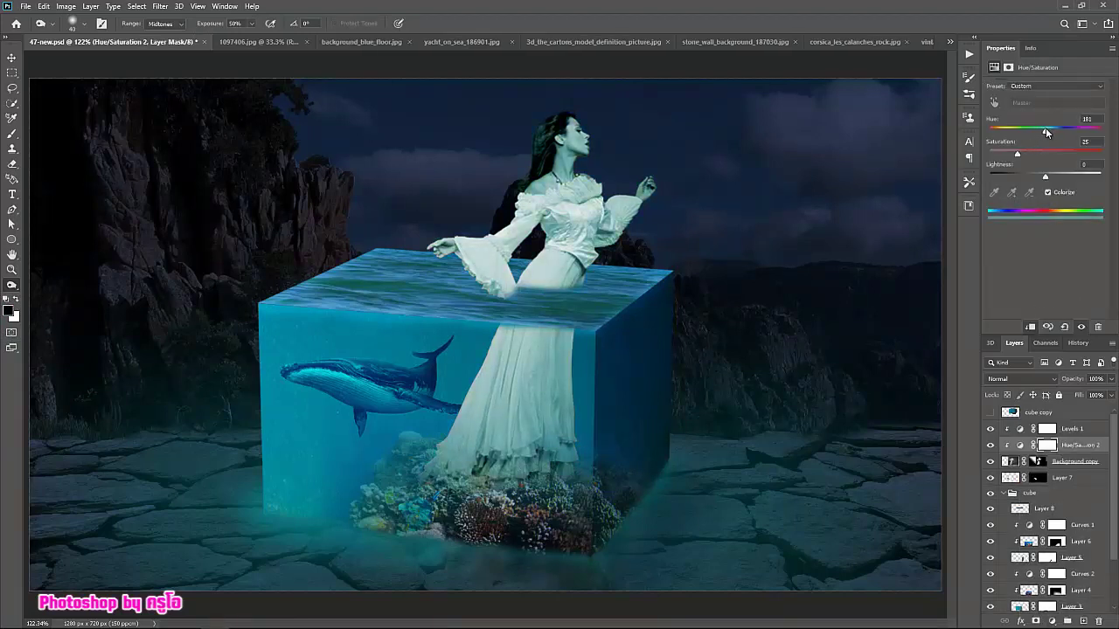
left_click_drag(1045, 127, 1047, 132)
Invert the Hue/Saturation mask and paint white over the submerged dress to reveal the tint.
left_click(1047, 446)
key("ctrl+i")
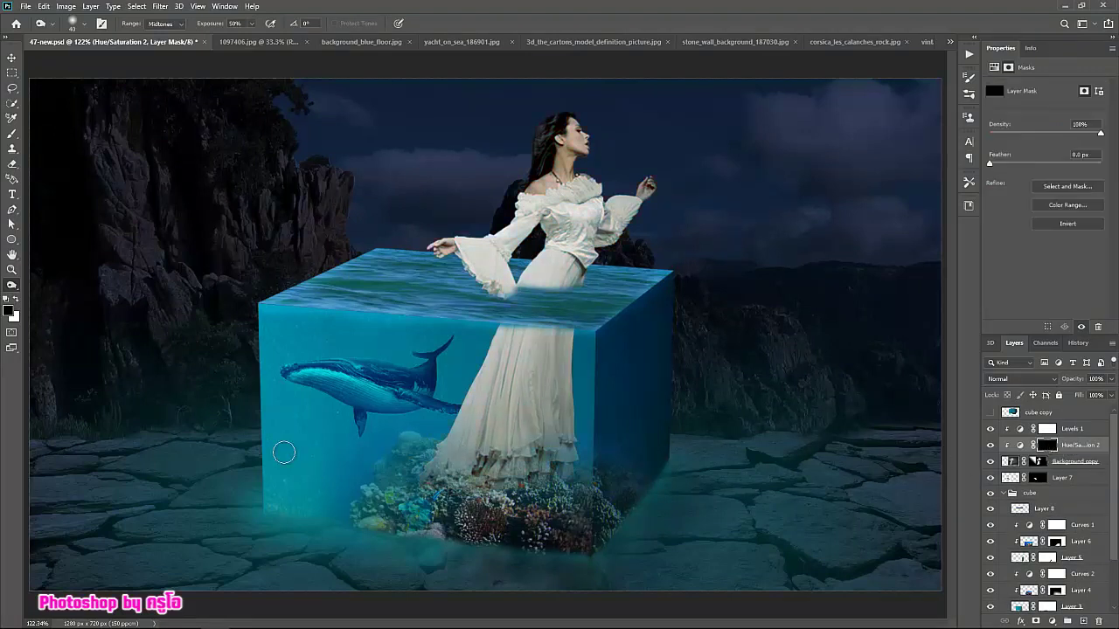
left_click(12, 134)
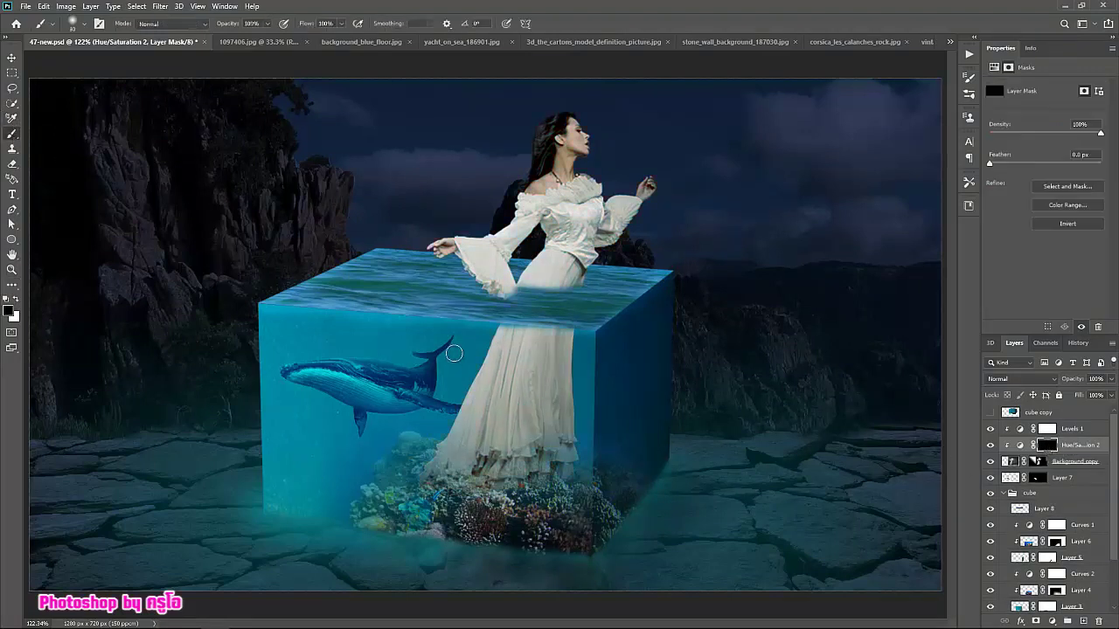
key("x")
mouse_move(510, 365)
left_mouse_down()
mouse_move(466, 409)
mouse_move(510, 423)
left_mouse_up()
mouse_move(414, 353)
left_mouse_down()
mouse_move(558, 359)
mouse_move(519, 382)
mouse_move(502, 363)
left_mouse_up()
scroll(1051, 477, "down", 3)
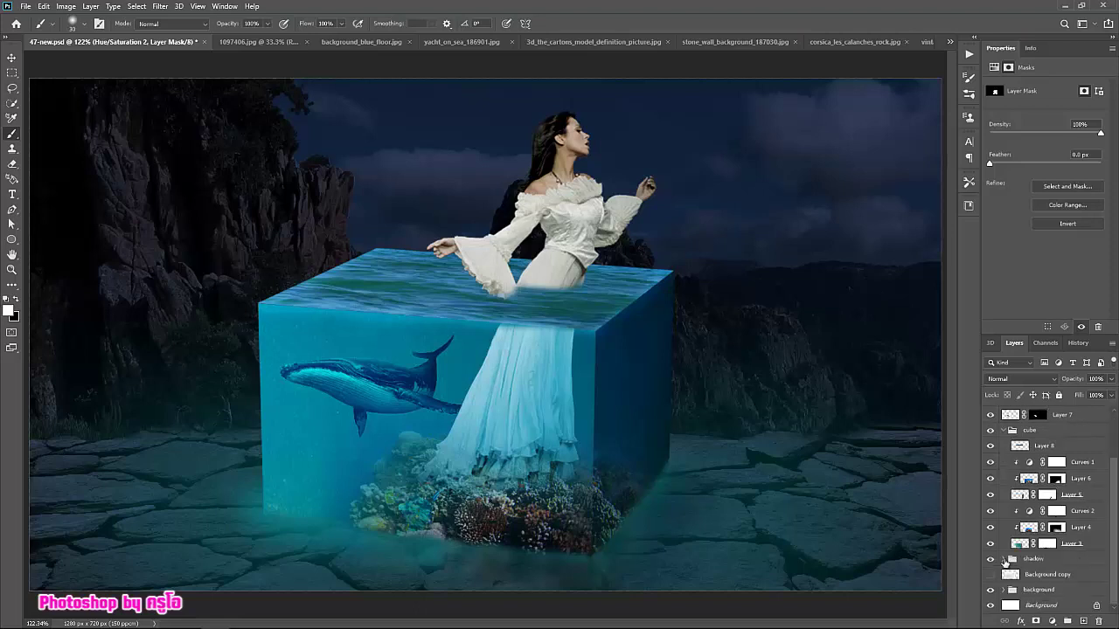